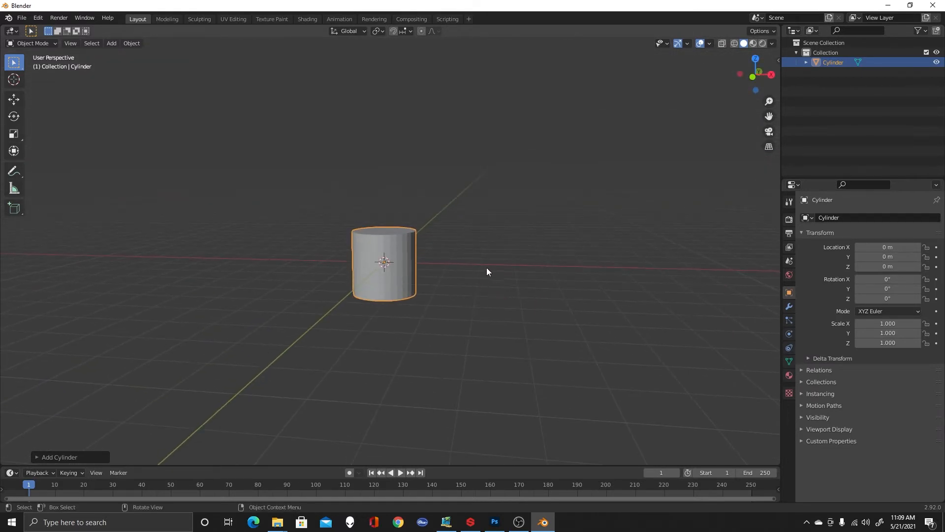
Flatten the cylinder into a thin disc by scaling it along Z to about 0.072
key(s)
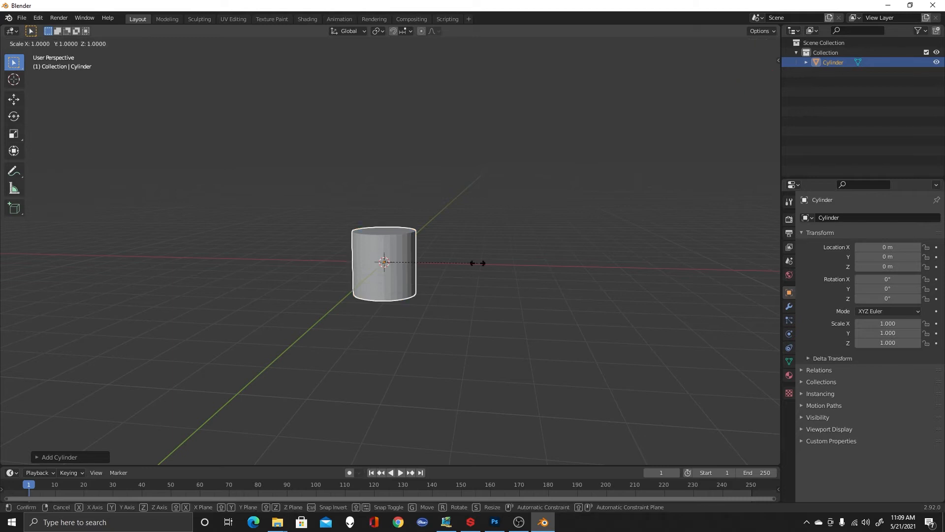
key(z)
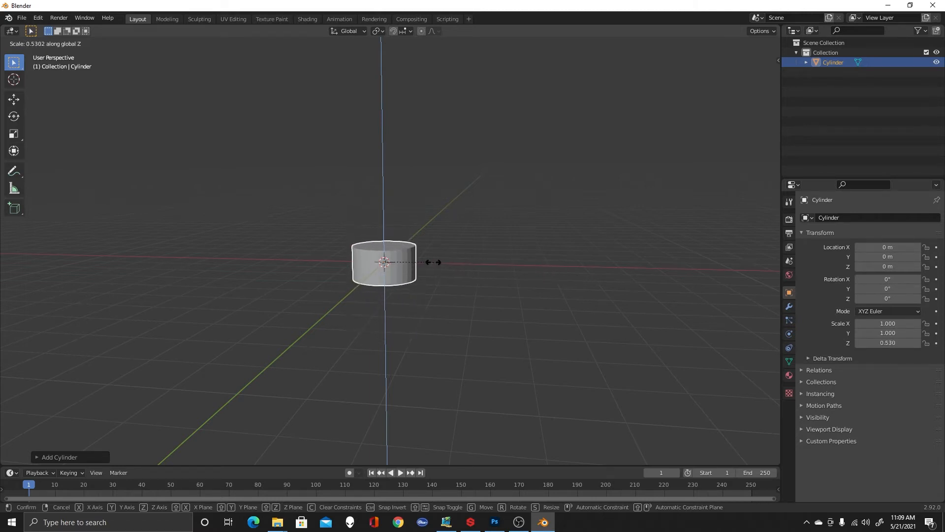
click(394, 263)
middle_drag(447, 291, 430, 279)
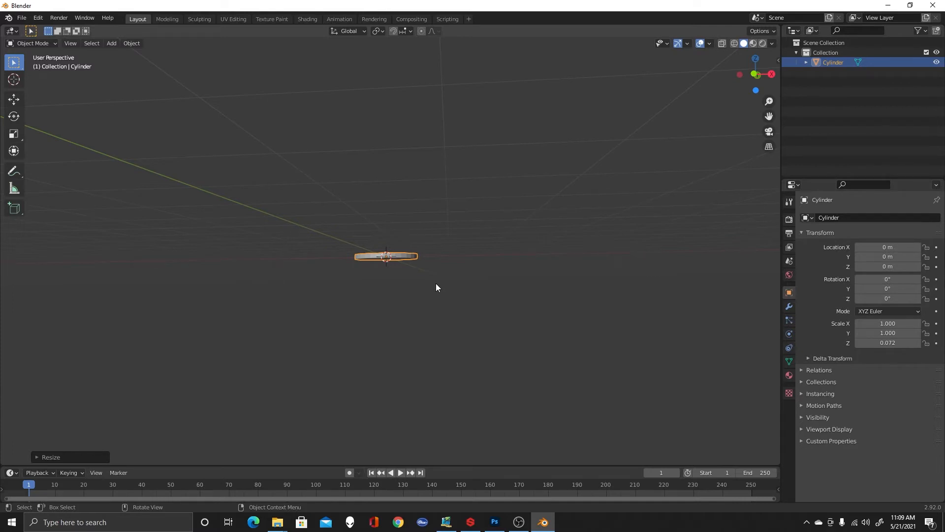
middle_drag(436, 284, 427, 322)
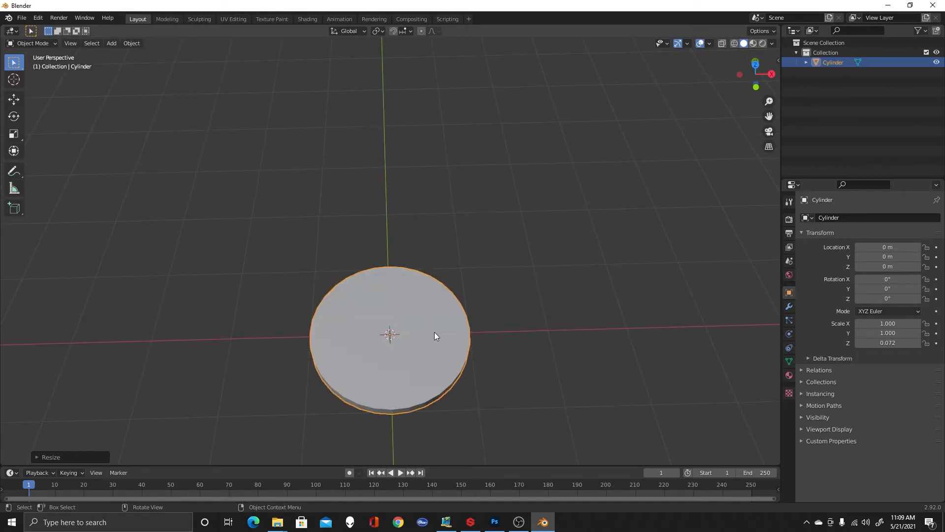
Select the disc's top face in Edit Mode and inset it three times toward the centre, the last inset about 0.38 m thick
key(Tab)
middle_drag(591, 323, 599, 277)
key(2)
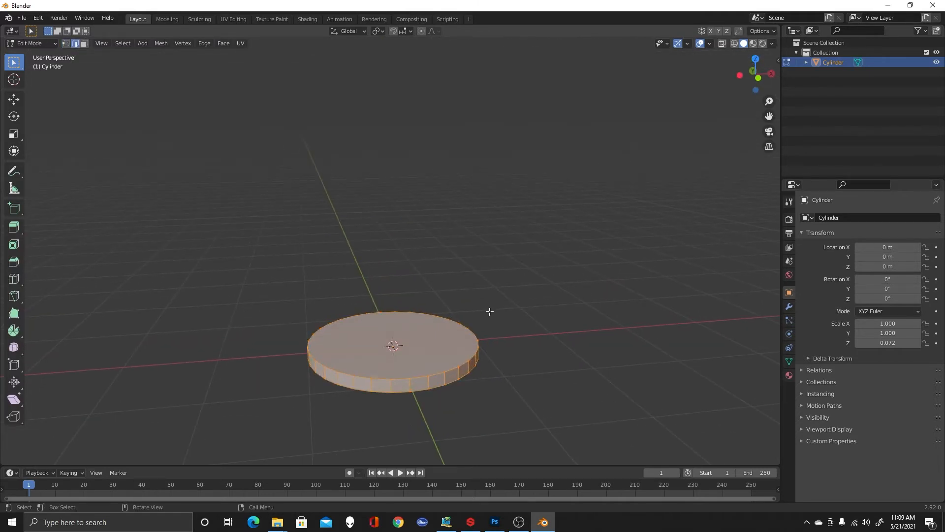
key(alt+a)
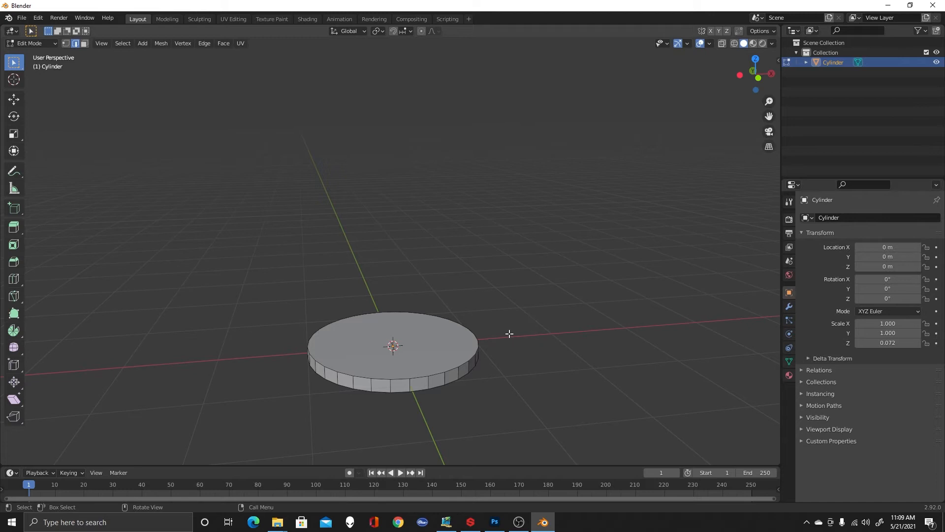
alt+click(331, 368)
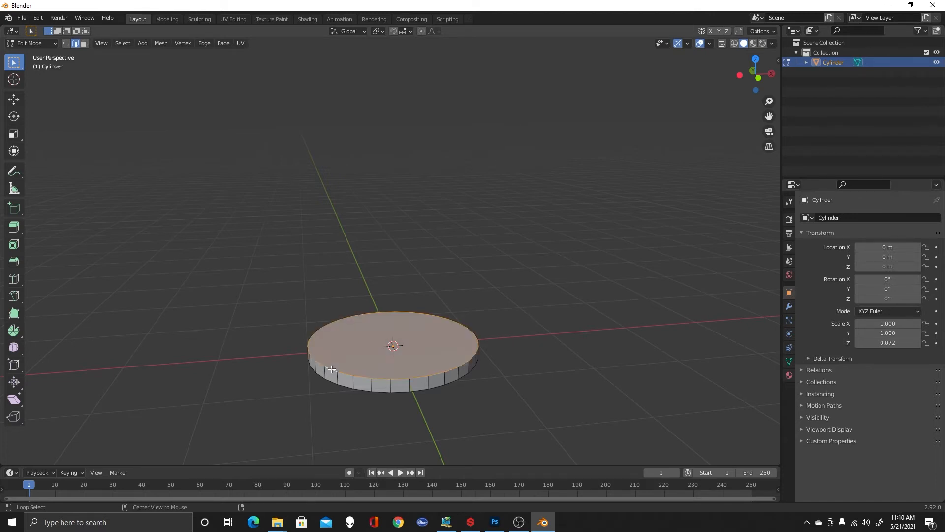
mouse_move(521, 301)
middle_down()
mouse_move(515, 352)
mouse_move(515, 313)
middle_up()
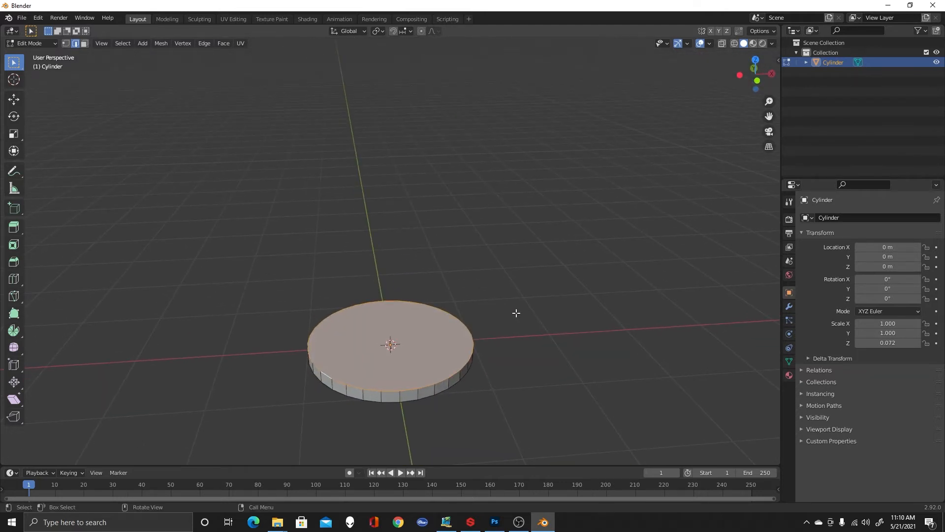
key(i)
click(500, 319)
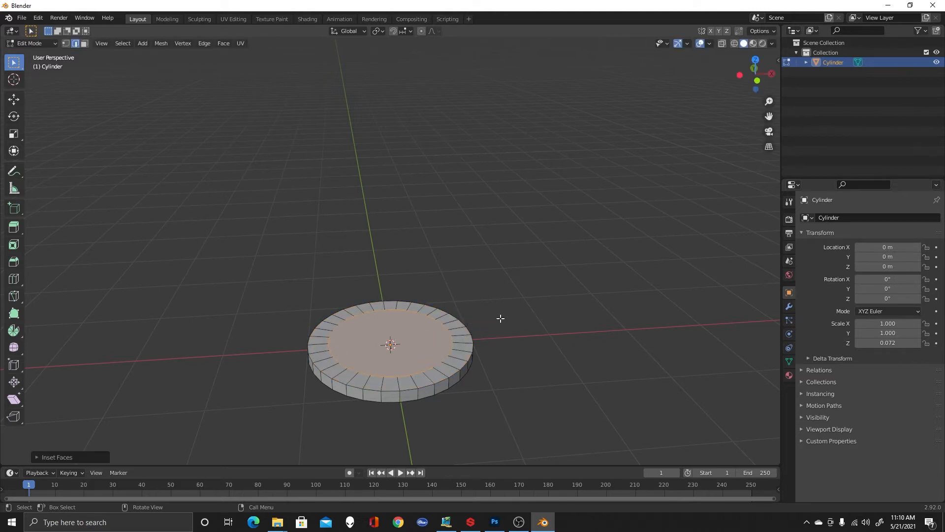
key(i)
click(483, 320)
key(i)
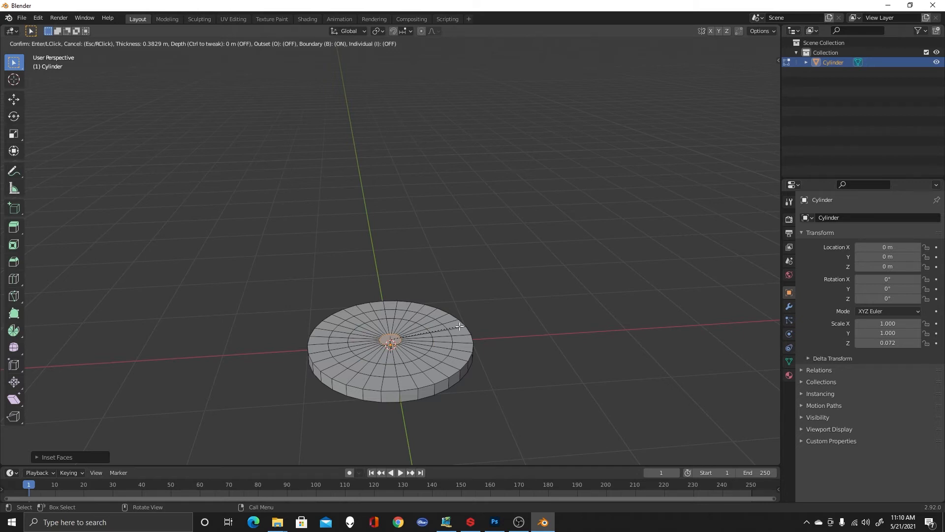
click(460, 326)
mouse_move(506, 320)
middle_down()
mouse_move(505, 274)
mouse_move(498, 308)
middle_up()
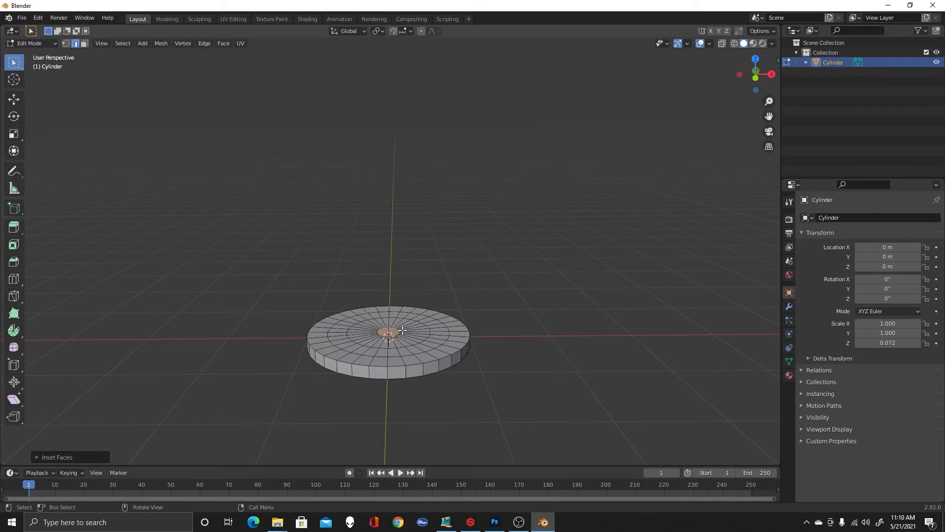
key(g)
key(z)
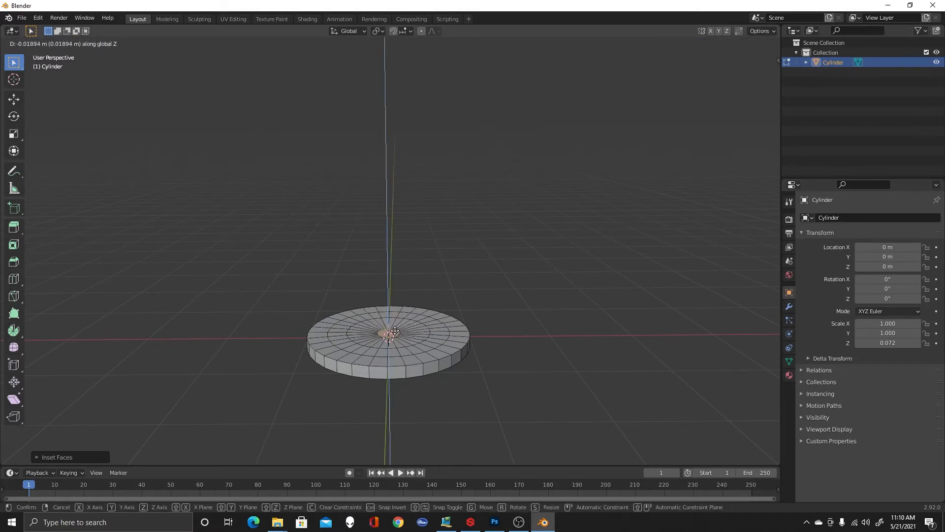
key(Escape)
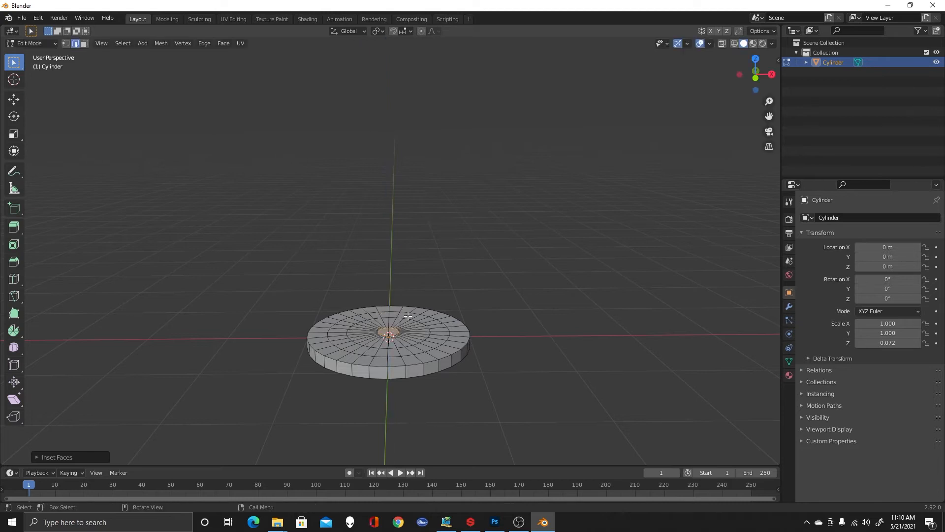
Enable proportional editing with Sphere falloff and raise the centre face about 0.45 m along Z to dome the disc
click(430, 31)
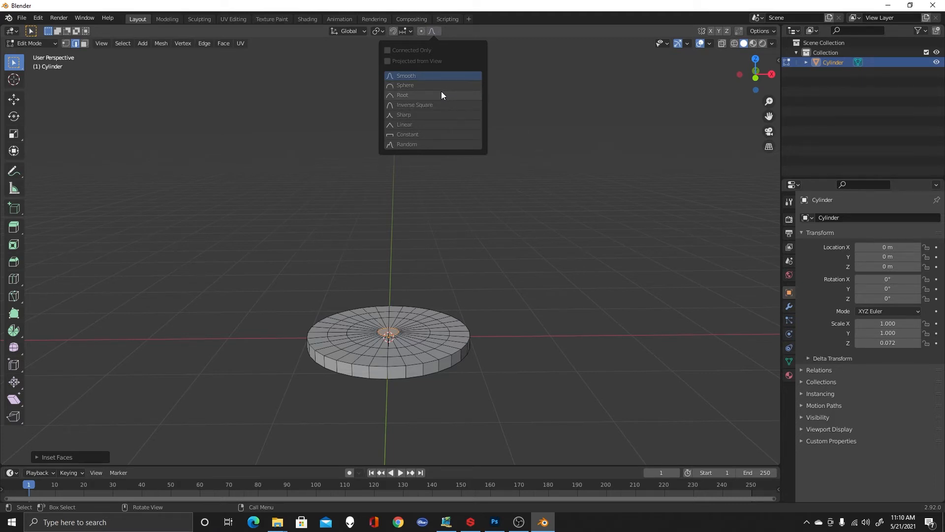
click(429, 85)
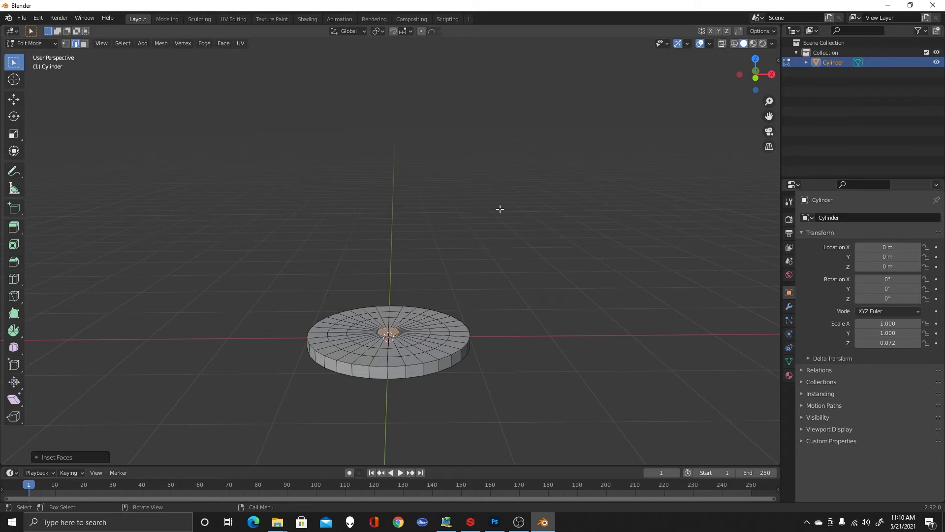
click(421, 31)
mouse_move(471, 251)
middle_down()
mouse_move(471, 236)
mouse_move(468, 246)
middle_up()
middle_drag(448, 288, 445, 302)
key(g)
key(z)
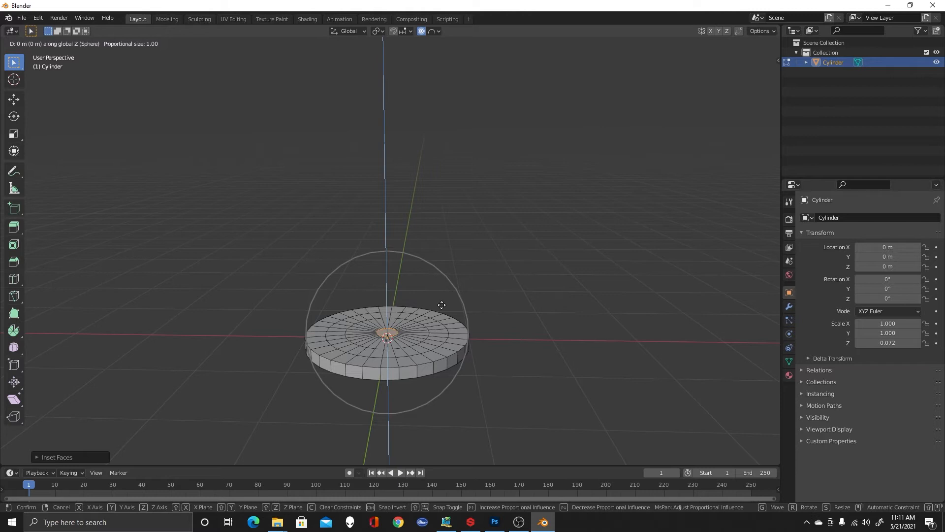
mouse_move(444, 277)
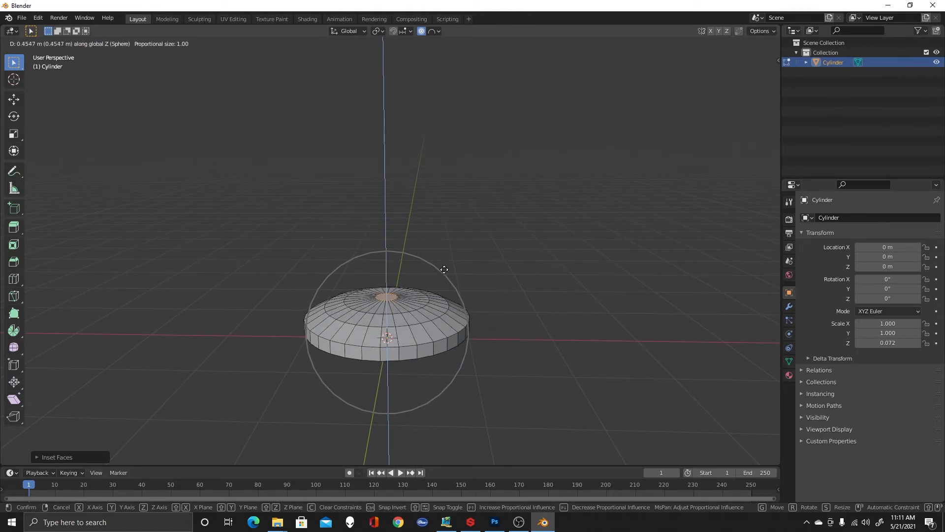
click(444, 270)
Return to Object Mode and apply smooth shading to the domed disc
middle_drag(521, 293, 527, 314)
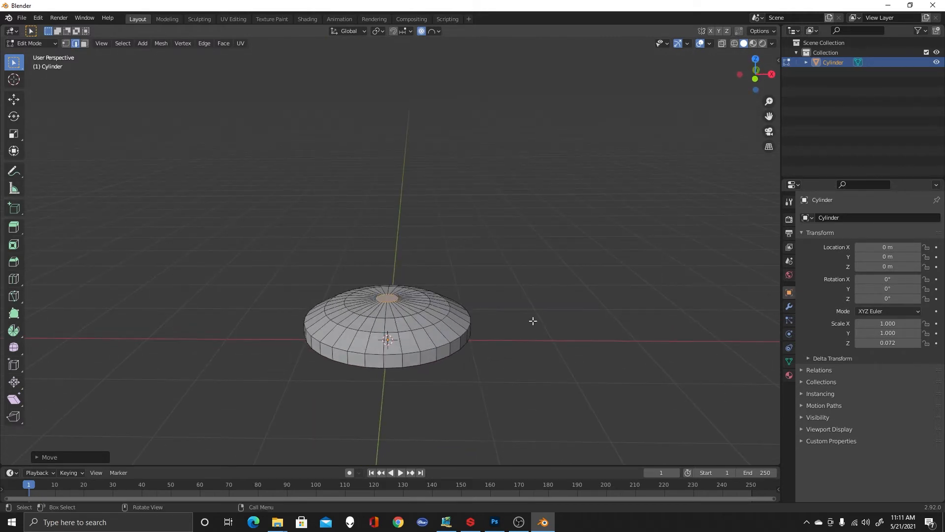
key(Tab)
right_click(409, 325)
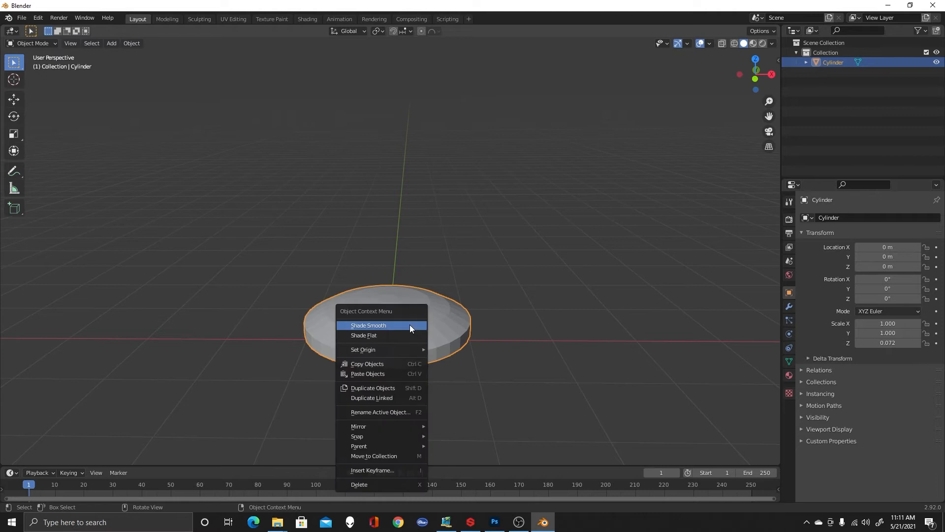
click(409, 324)
mouse_move(531, 301)
middle_down()
mouse_move(553, 392)
mouse_move(546, 246)
mouse_move(553, 282)
mouse_move(579, 274)
mouse_move(640, 287)
mouse_move(526, 266)
mouse_move(512, 330)
mouse_move(524, 377)
mouse_move(528, 311)
middle_up()
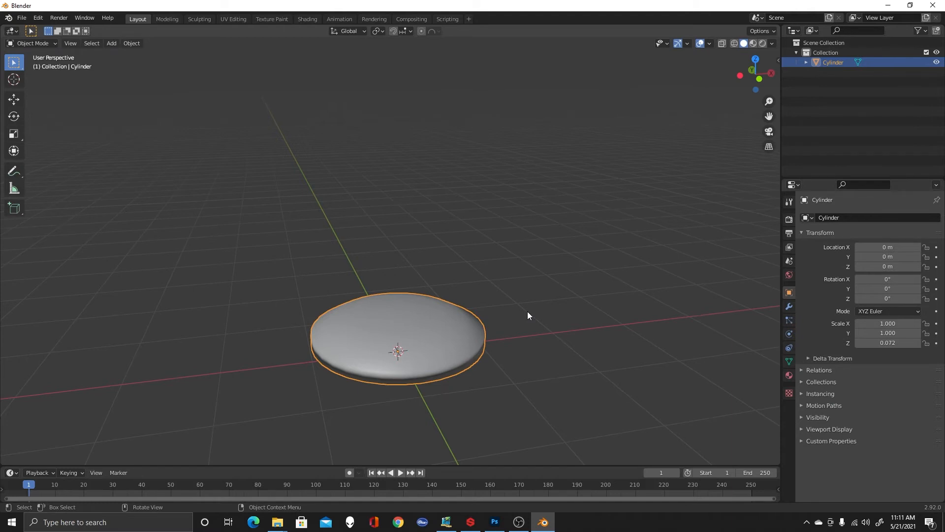
Switch to Edit Mode and add a Subdivision Surface modifier to the domed disc
key(Tab)
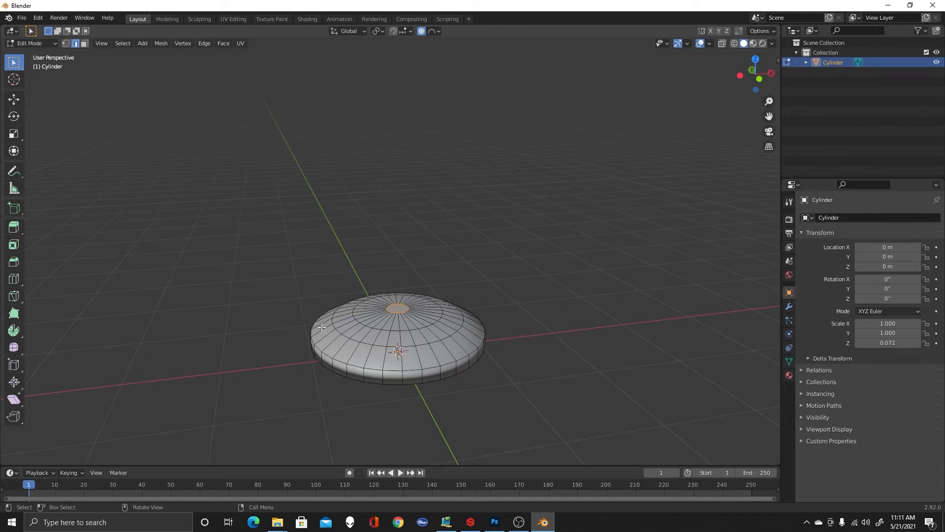
click(789, 306)
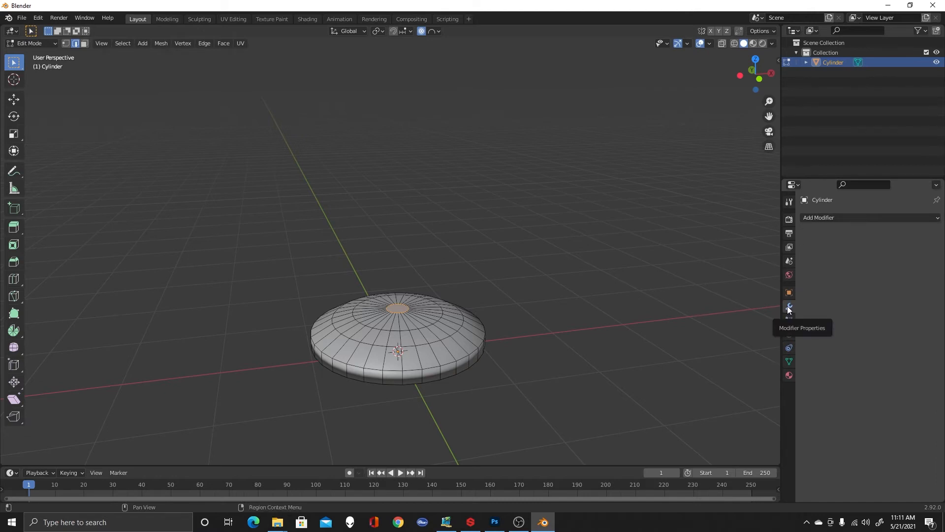
click(873, 215)
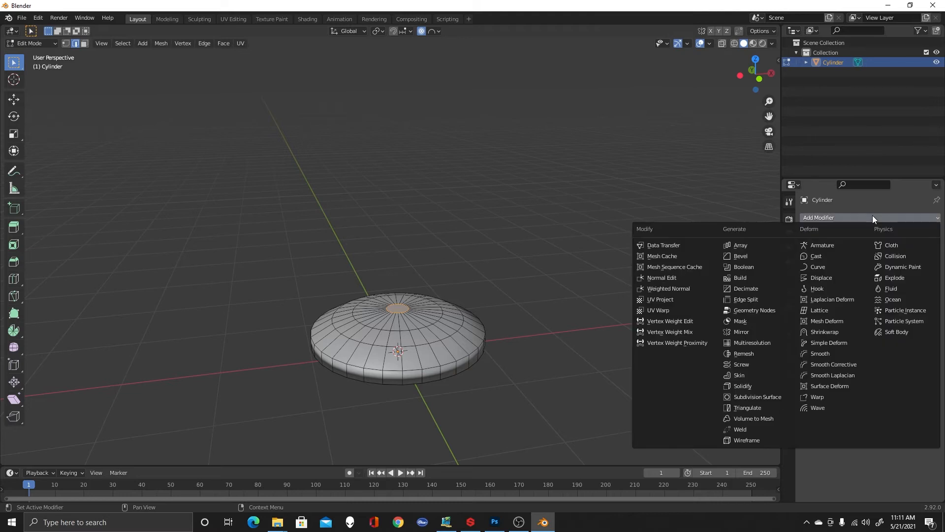
click(766, 398)
scroll(487, 429, up, 3)
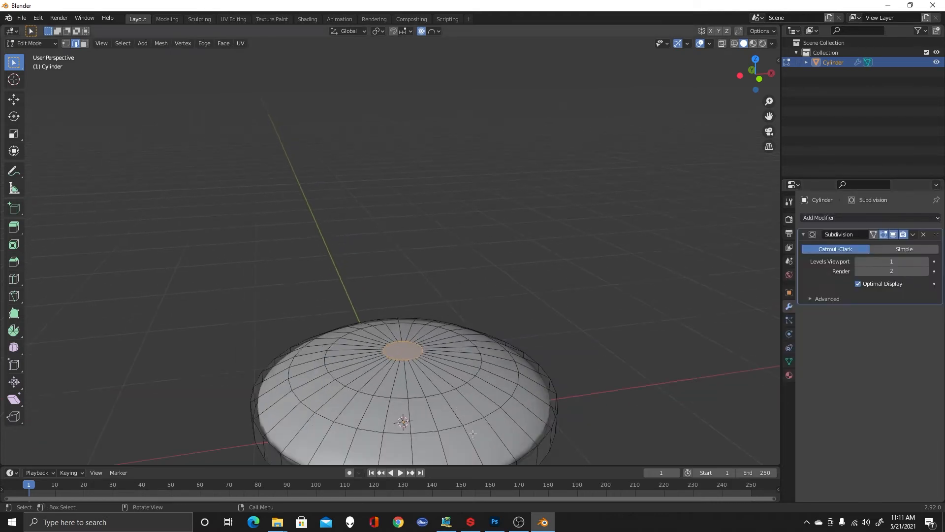
middle_drag(637, 416, 633, 215)
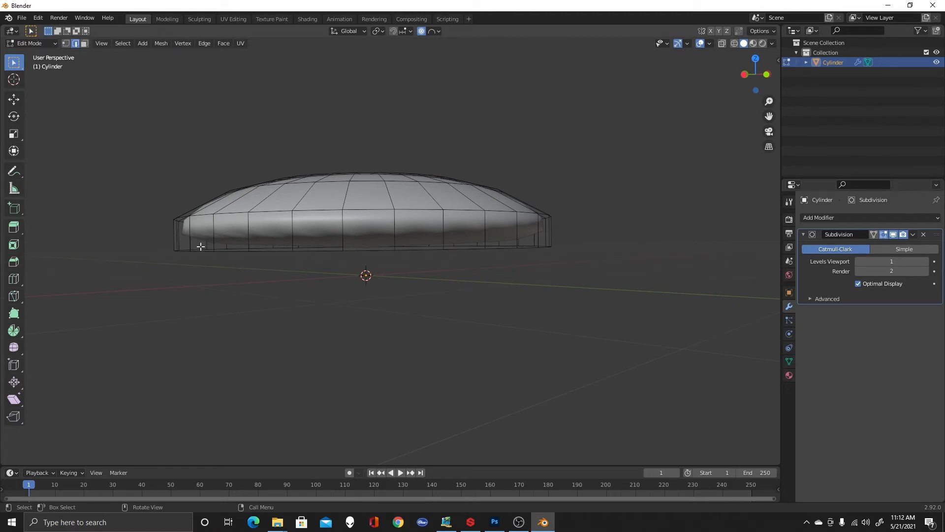
middle_drag(578, 289, 639, 296)
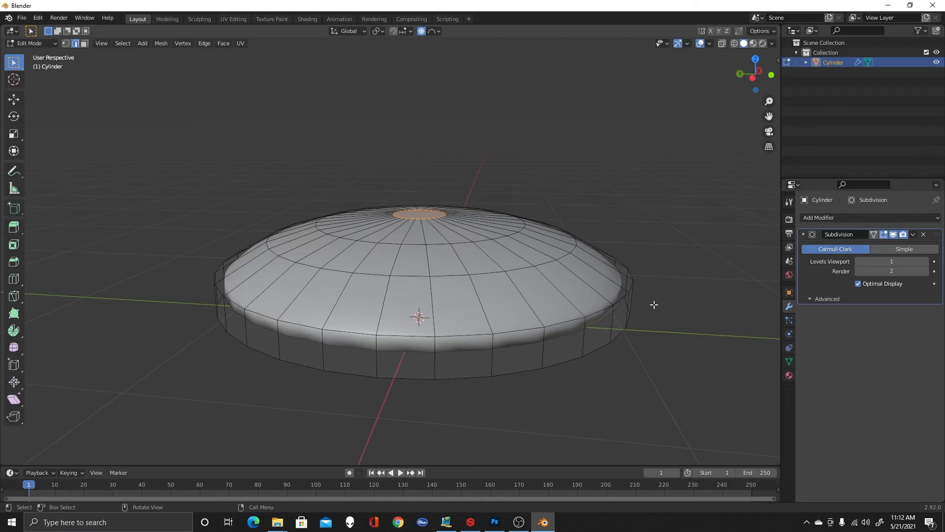
alt+click(599, 309)
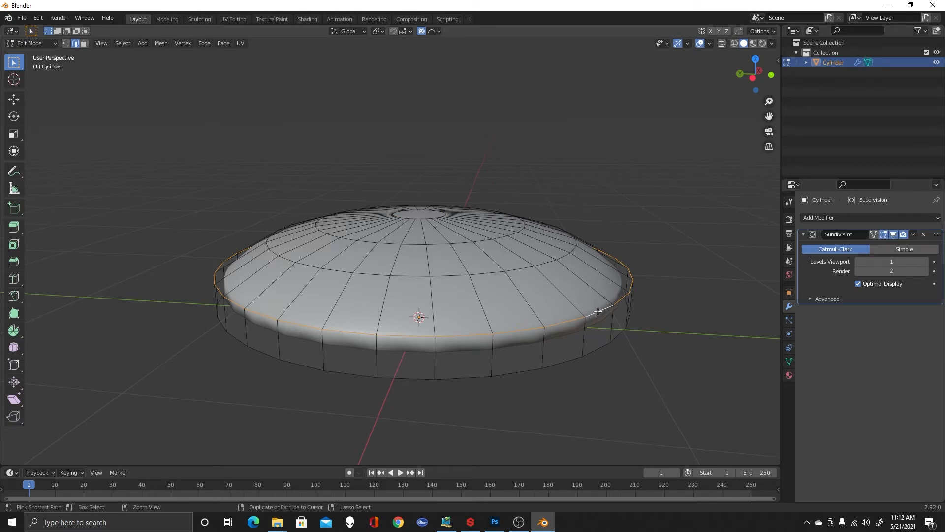
key(ctrl+b)
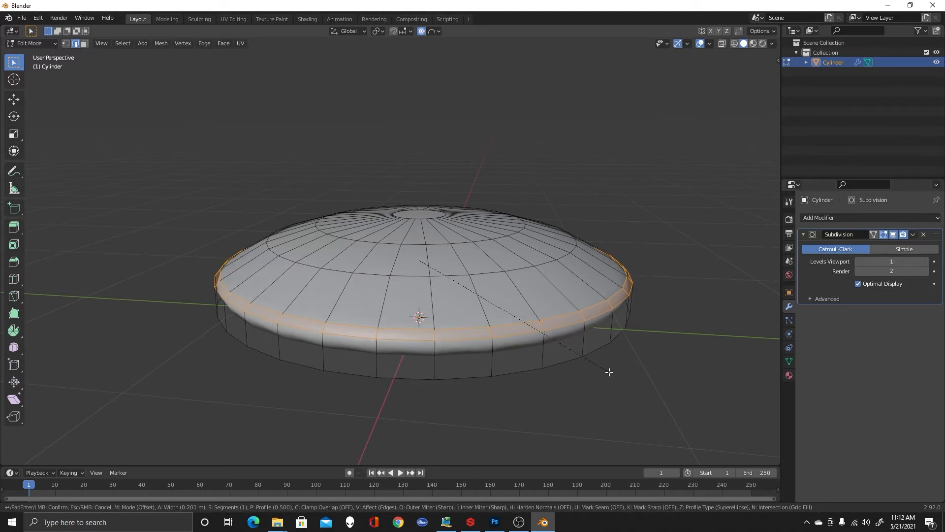
key(Escape)
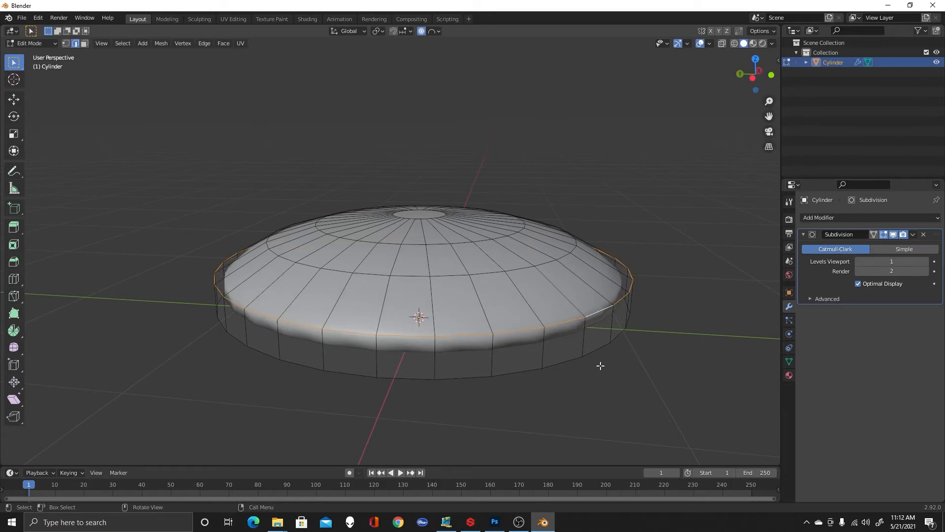
click(600, 366)
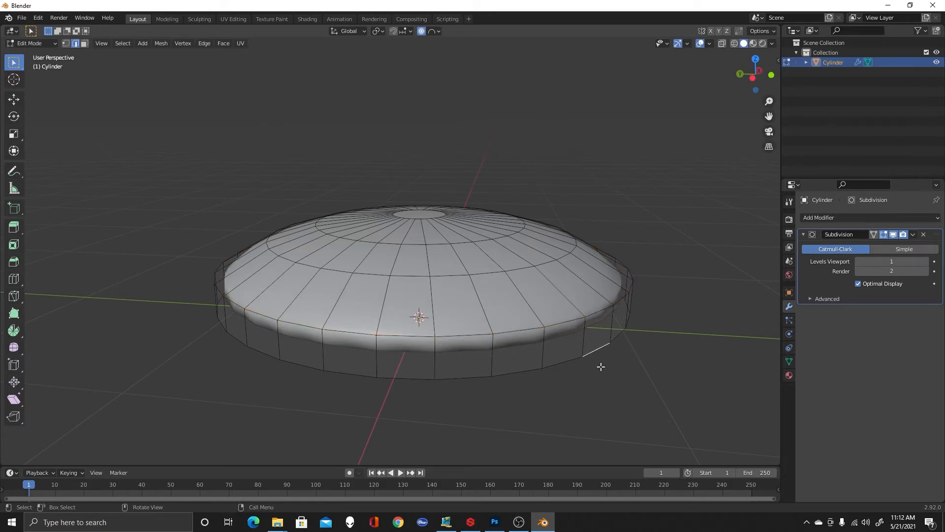
Return to Object Mode and apply the disc's scale
key(Tab)
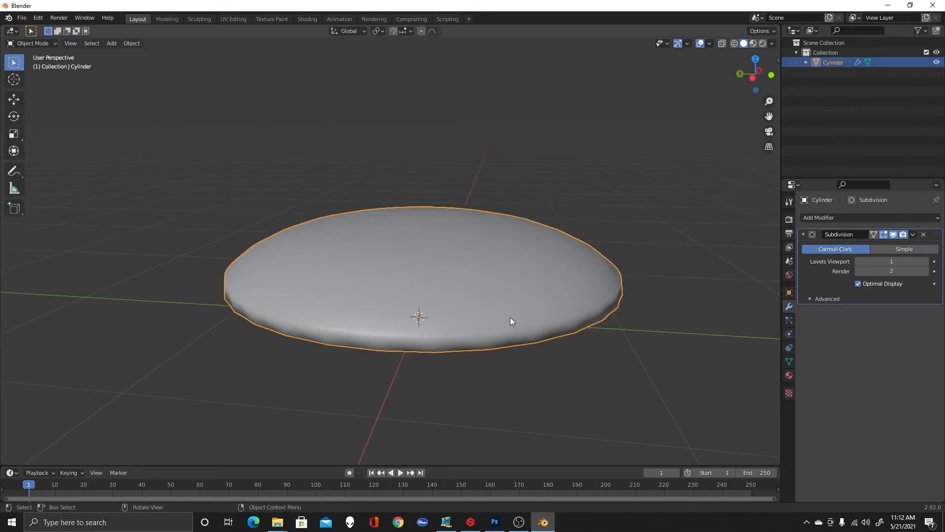
key(ctrl+a)
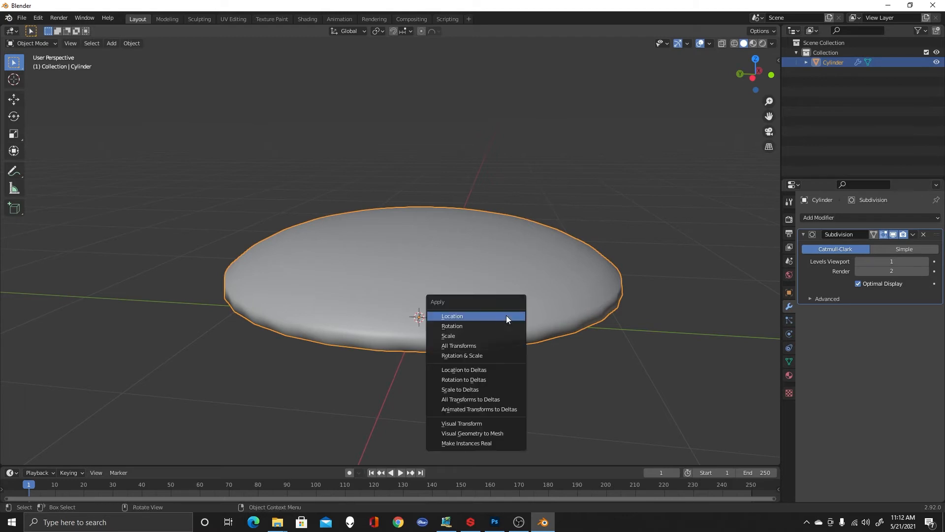
click(488, 335)
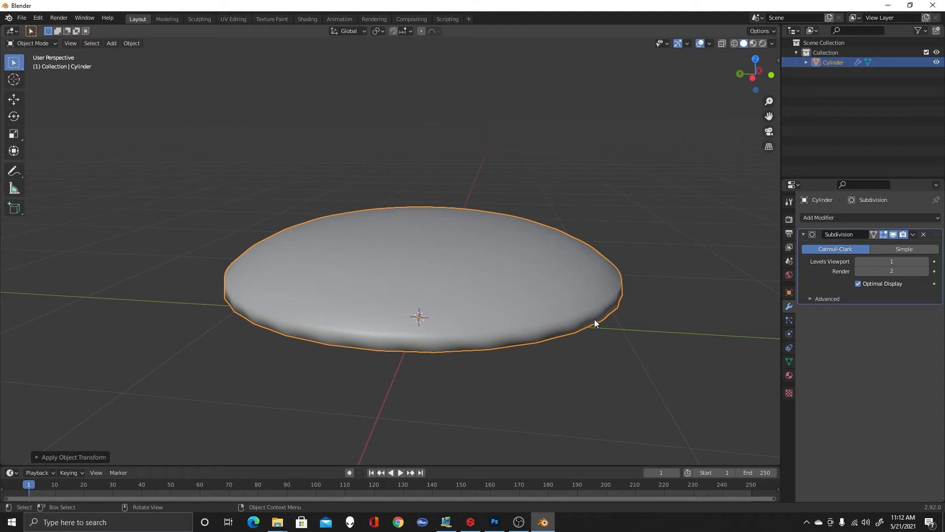
Enter Edit Mode and bevel the edge loop around the disc's upper rim with three segments
key(Tab)
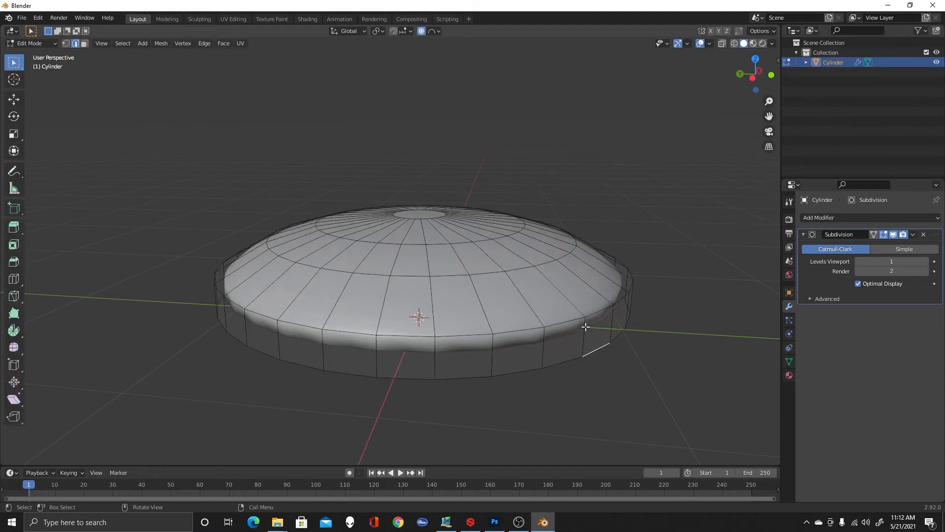
alt+click(557, 322)
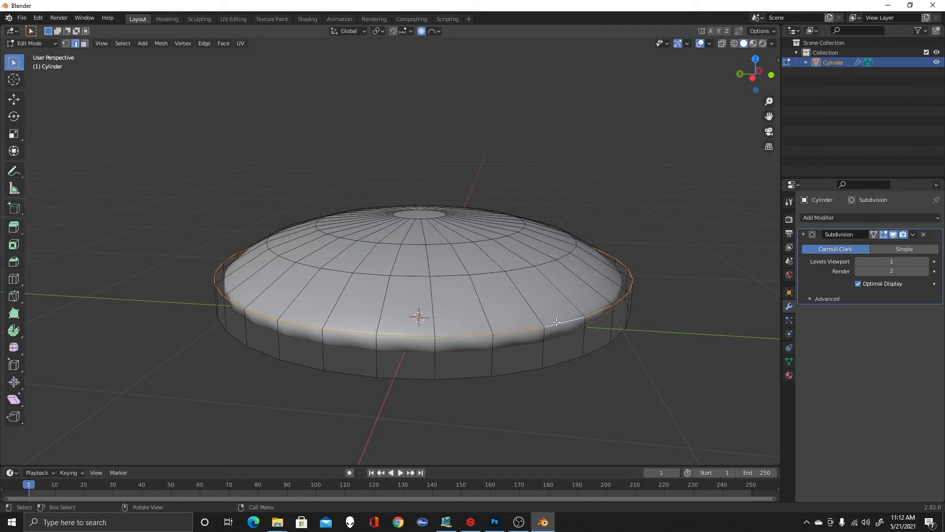
key(ctrl+b)
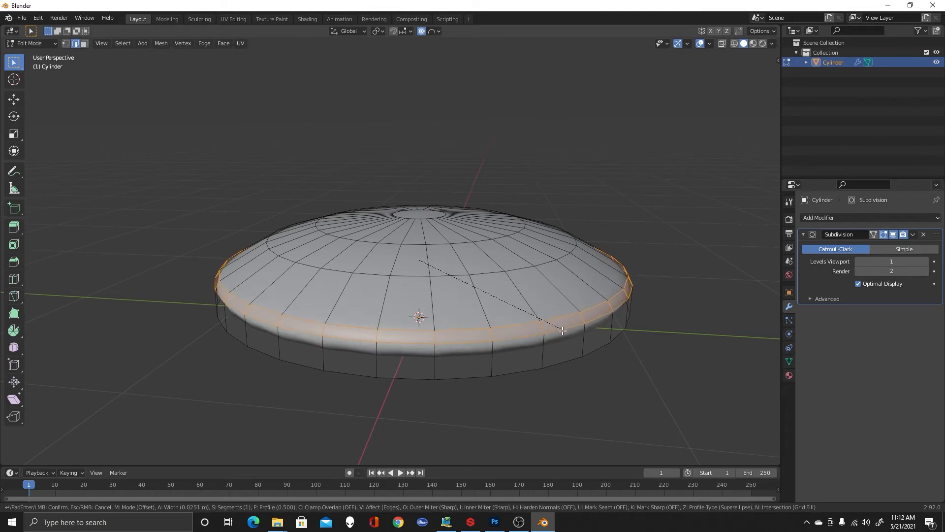
scroll(563, 331, up, 1)
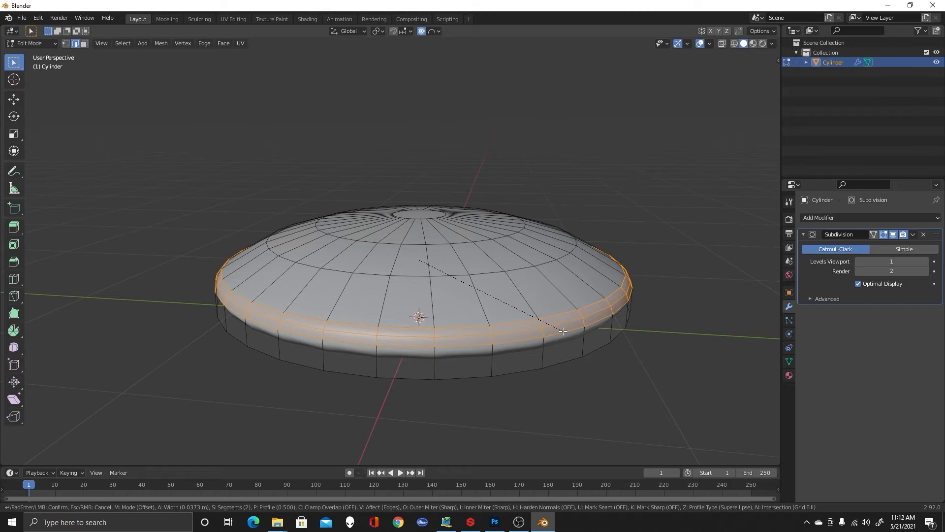
scroll(563, 330, up, 1)
click(564, 322)
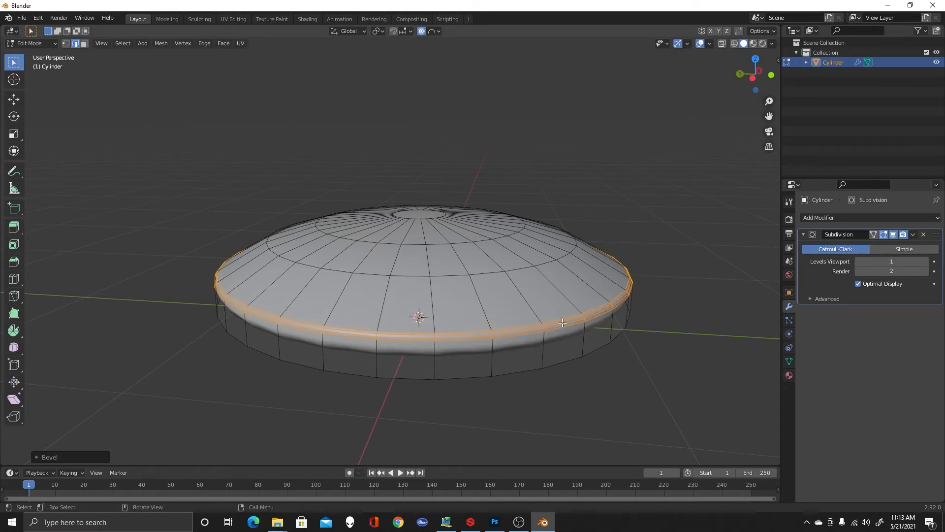
Bevel the edge loop around the disc's underside rim with three segments
middle_drag(641, 436, 593, 371)
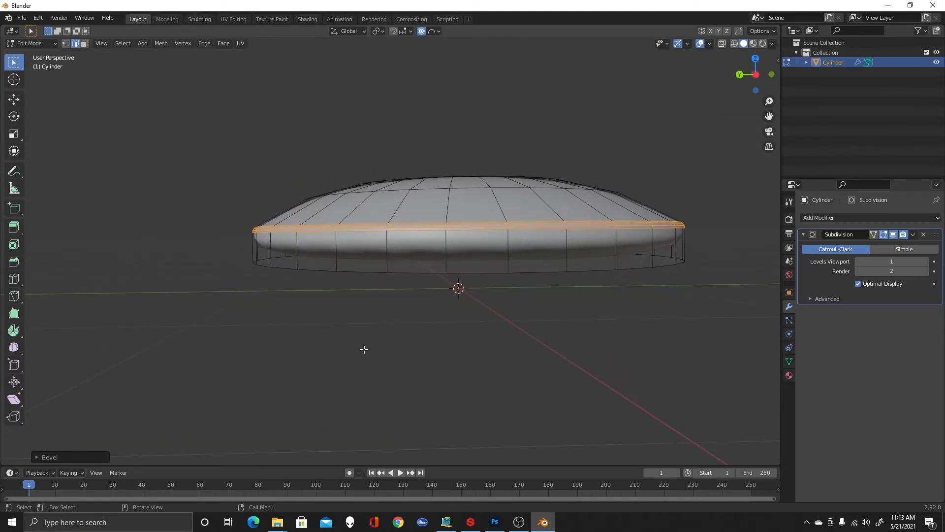
alt+click(413, 274)
middle_drag(570, 363, 569, 331)
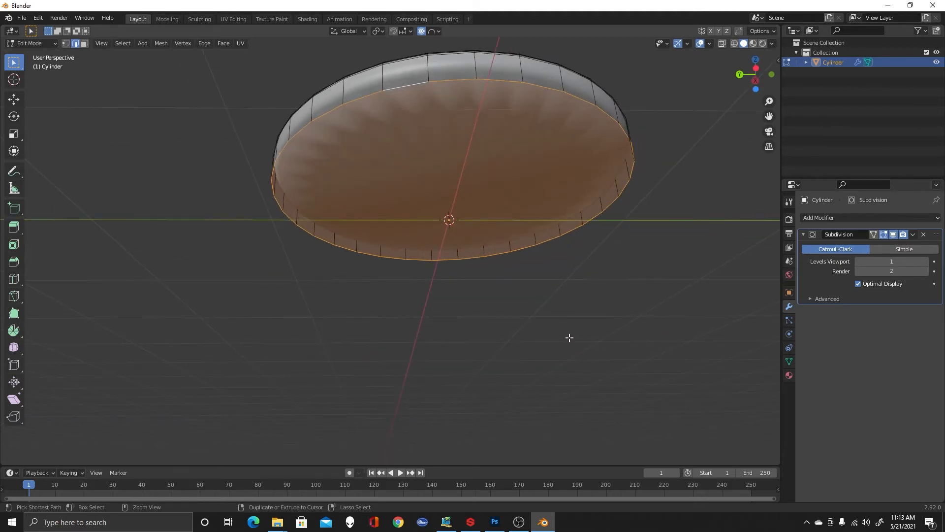
key(ctrl+b)
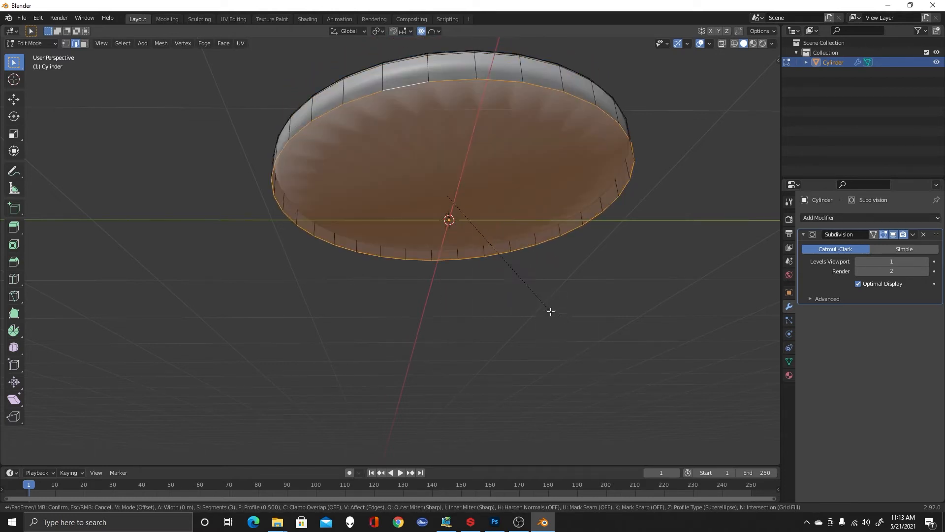
click(582, 335)
middle_drag(590, 331, 604, 348)
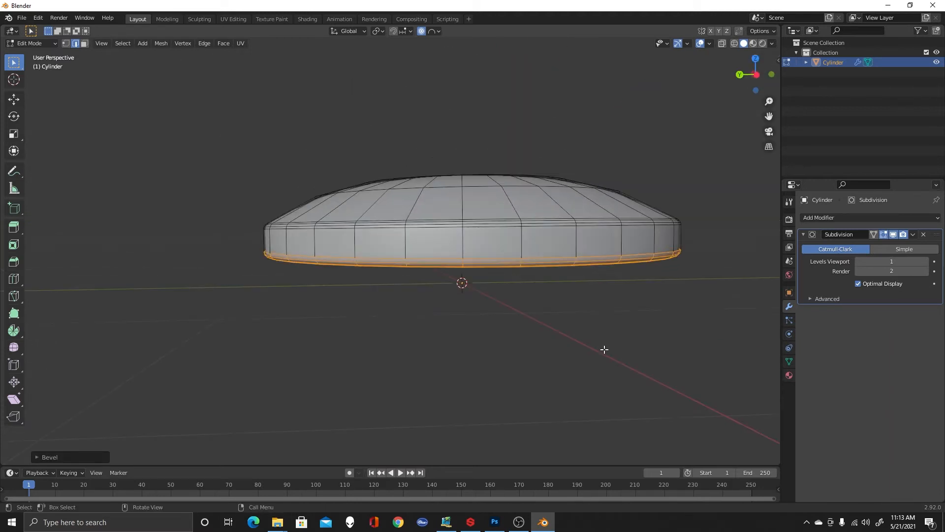
scroll(561, 345, down, 2)
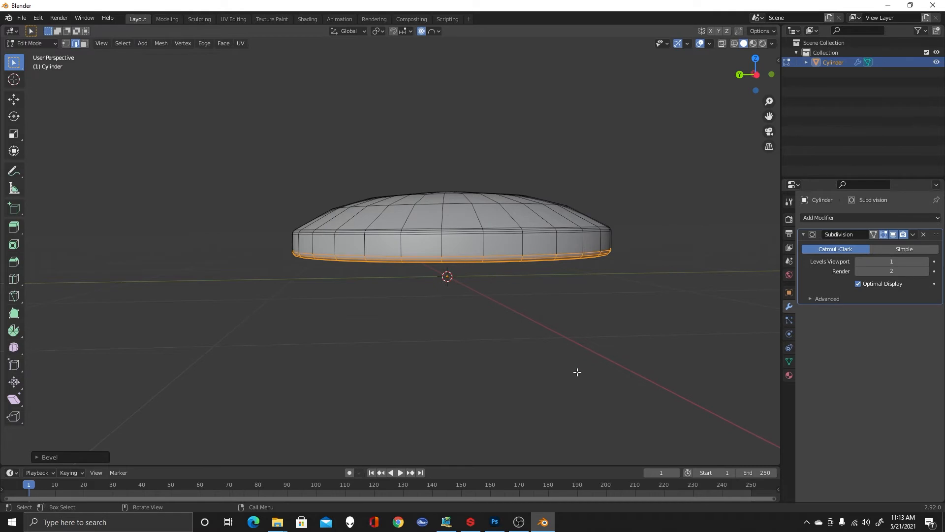
Examine the bevelled disc from above and below in Object and Edit Mode, ending in Object Mode with nothing selected
key(Tab)
click(528, 313)
middle_drag(565, 270, 604, 298)
key(Tab)
middle_drag(597, 339, 628, 303)
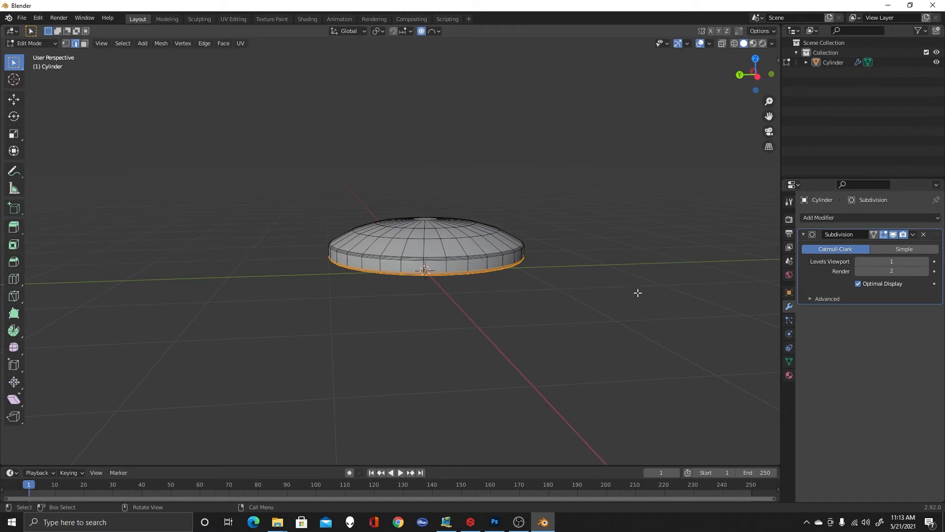
middle_drag(644, 299, 642, 275)
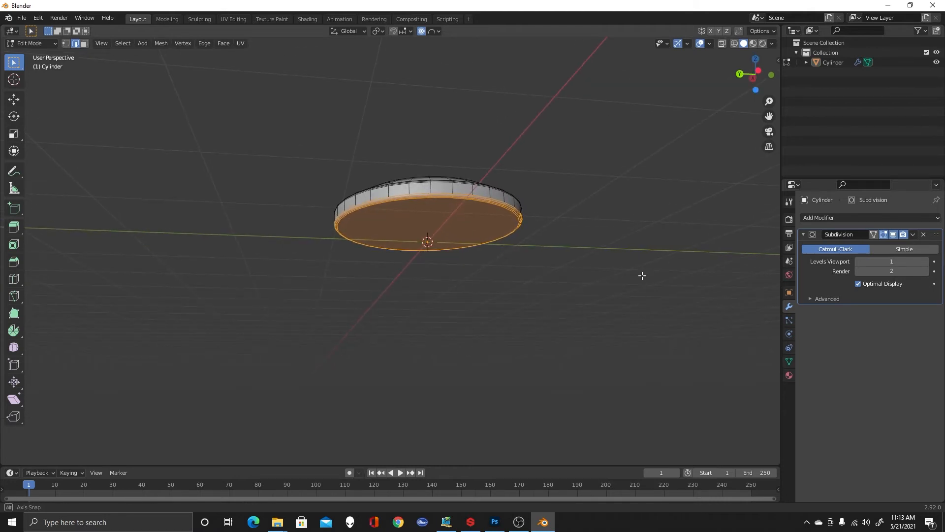
click(576, 320)
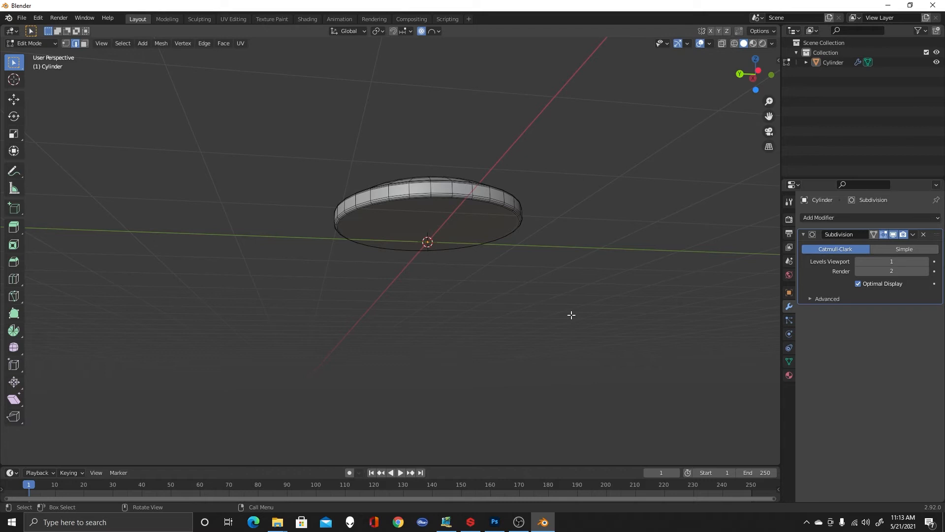
middle_drag(626, 284, 627, 325)
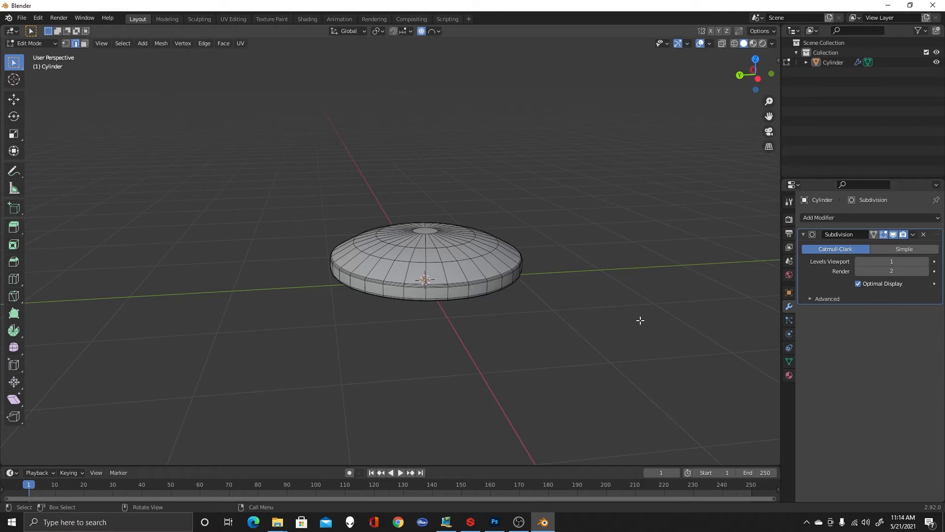
key(Tab)
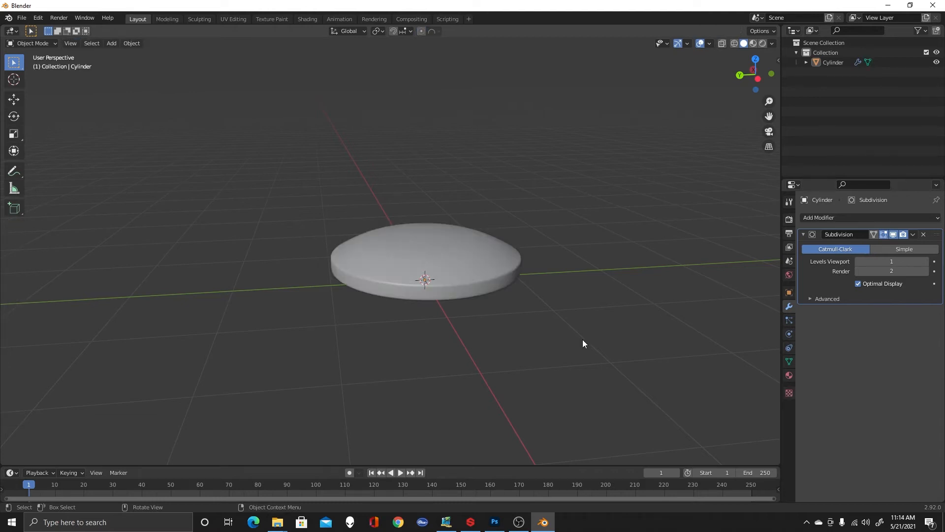
Add a torus mesh to the scene
key(shift+a)
mouse_move(559, 314)
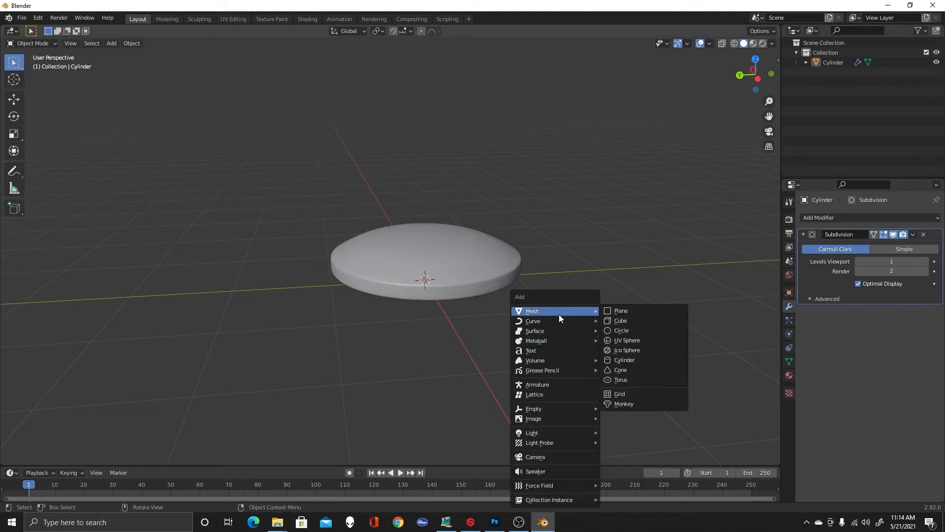
click(621, 379)
Rotate the torus 90° about the X axis so it stands upright
mouse_move(611, 323)
middle_down()
mouse_move(610, 352)
mouse_move(621, 311)
middle_up()
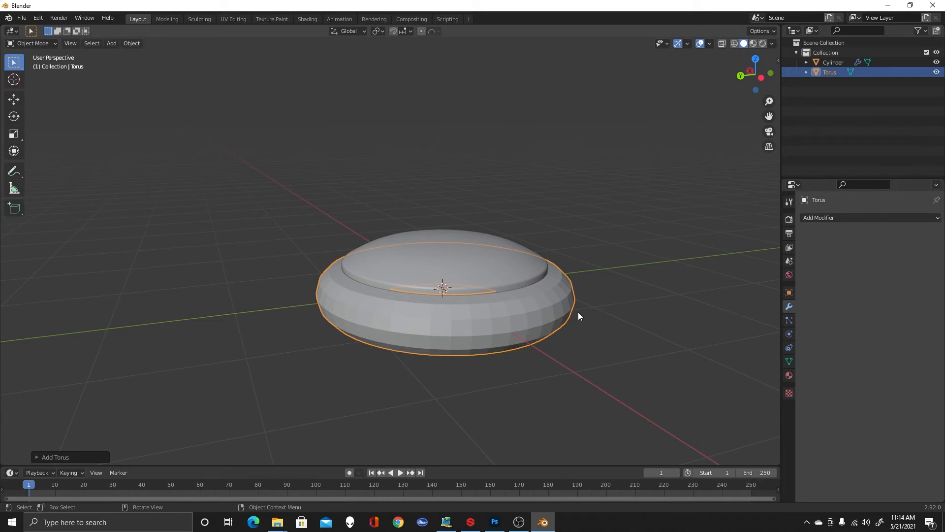
key(r)
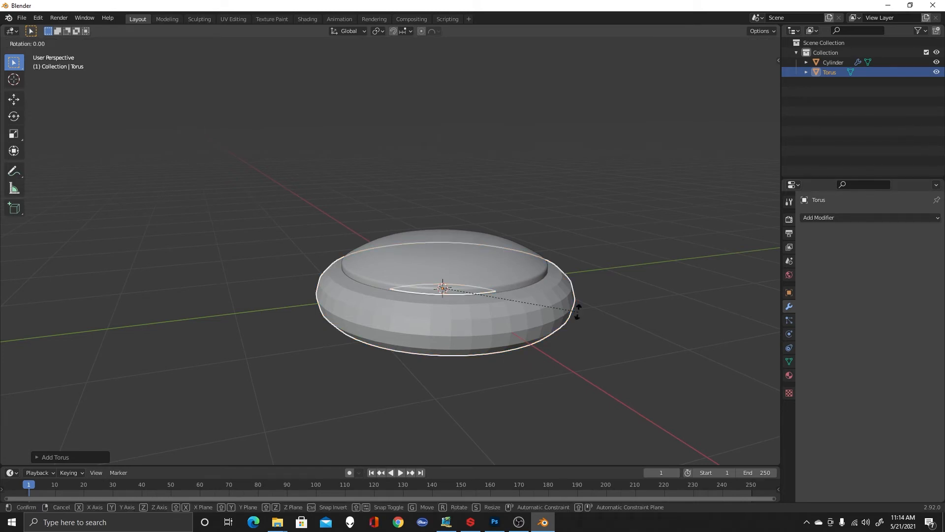
text(x)
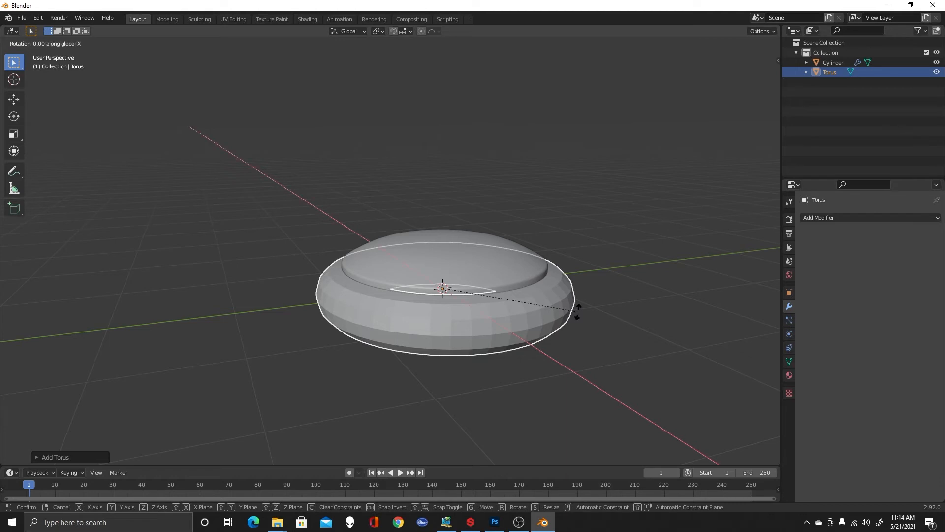
text(90)
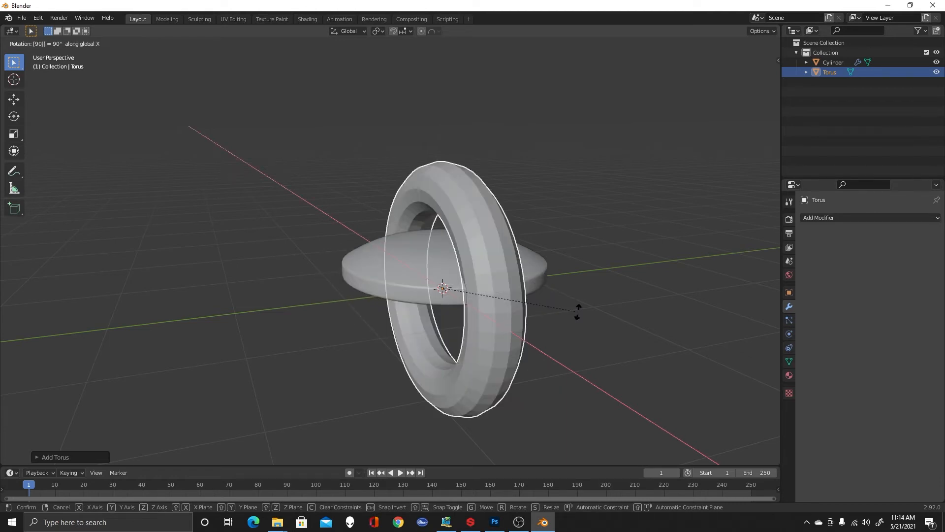
key(BackSpace)
key(BackSpace)
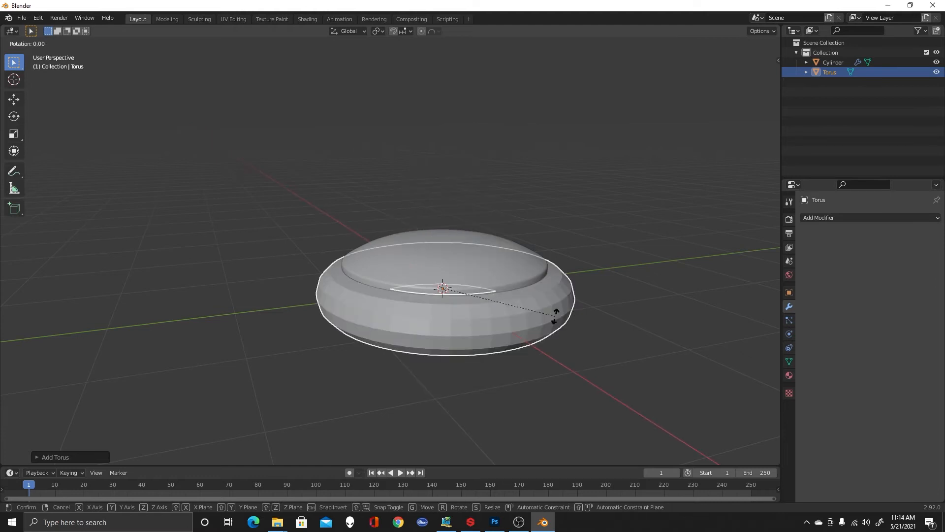
text(90)
key(Return)
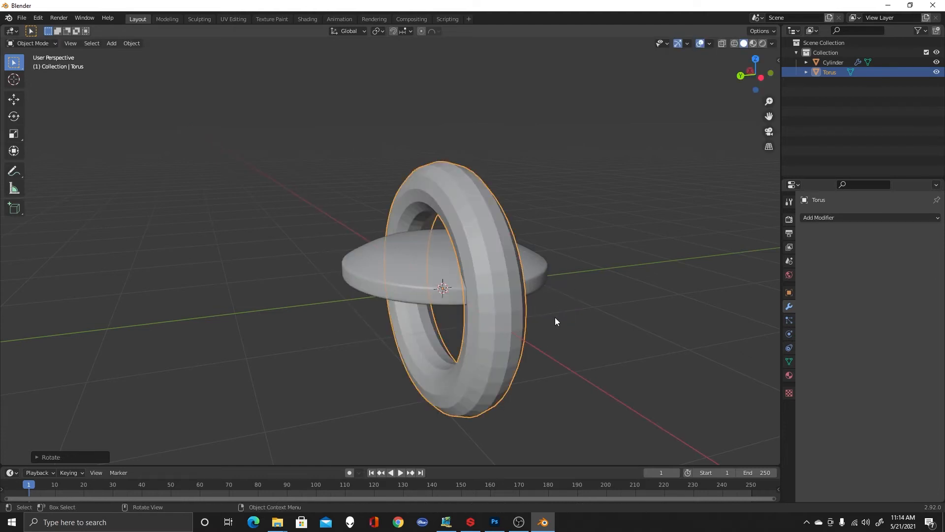
Scale the torus uniformly to about 0.19 of its size to make a small ring
middle_drag(560, 311, 610, 301)
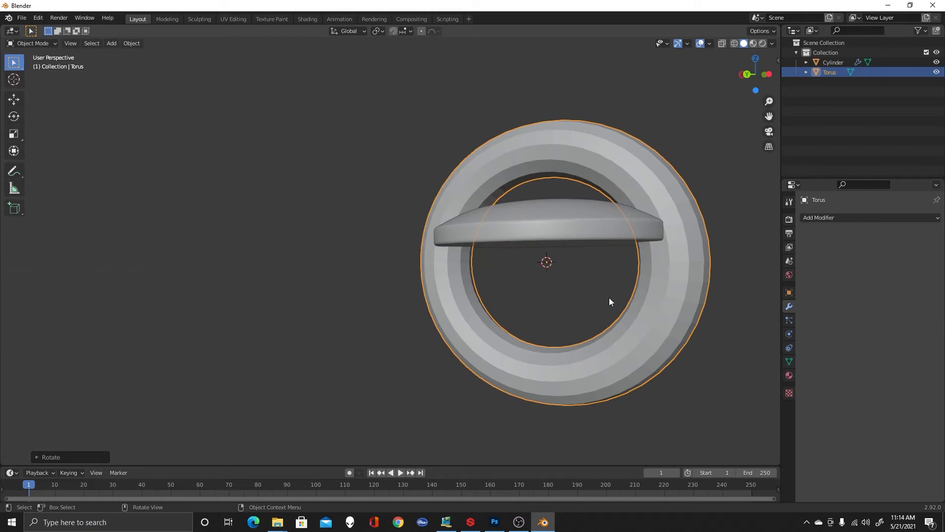
key(s)
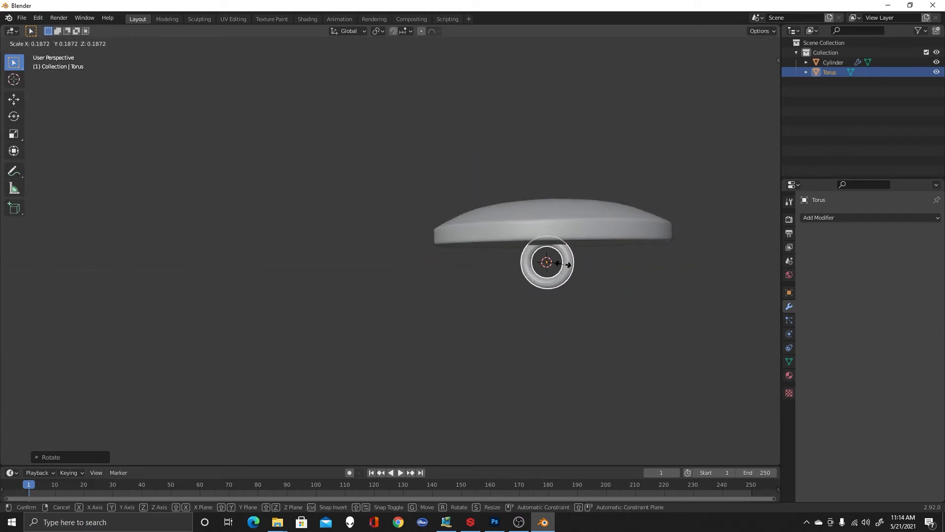
click(560, 258)
Move the small torus down slightly along Z so it sits just below the disc
middle_drag(560, 259, 575, 303)
scroll(571, 307, down, 3)
scroll(497, 325, up, 5)
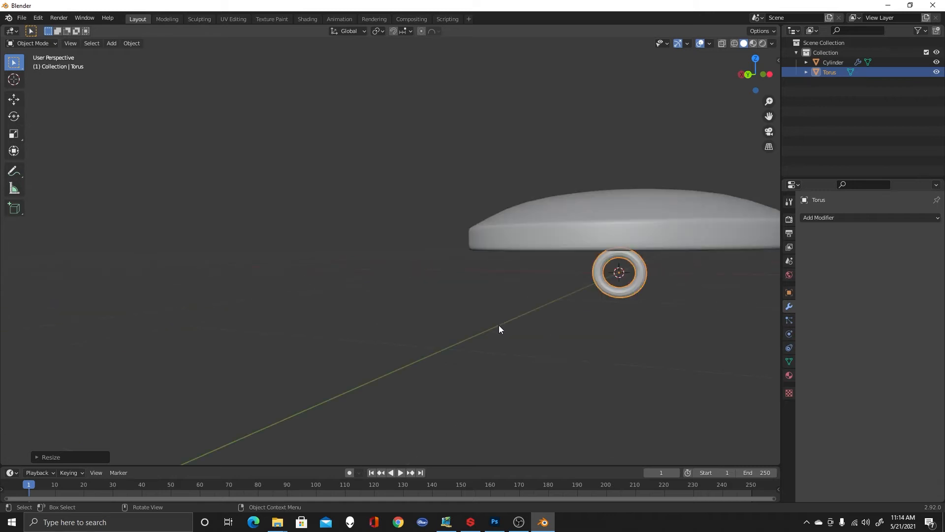
scroll(502, 335, up, 2)
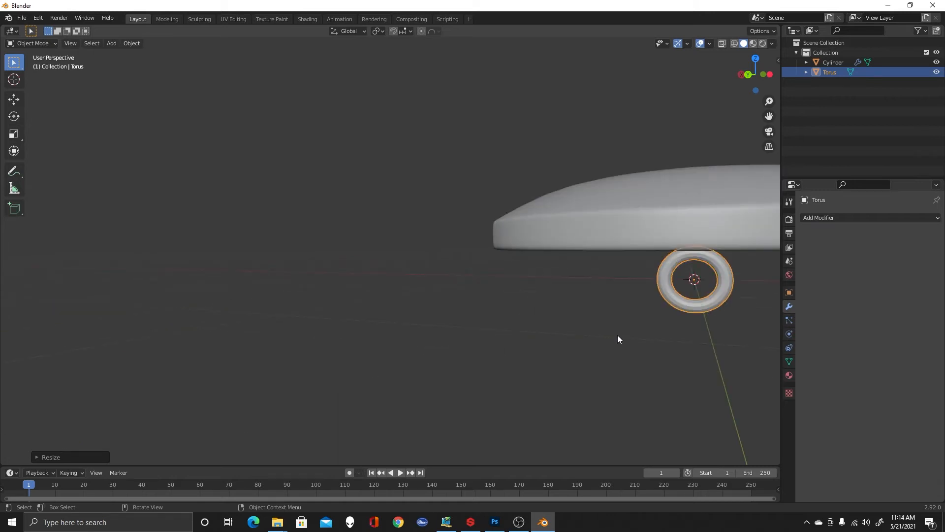
middle_drag(588, 308, 493, 368)
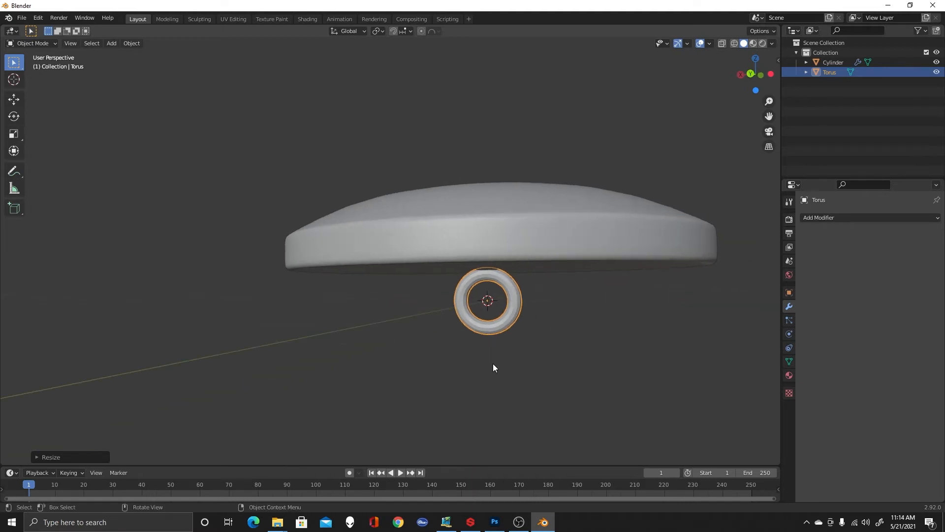
key(g)
key(z)
click(492, 342)
Apply smooth shading to the small torus and deselect it
click(550, 341)
click(509, 331)
right_click(503, 332)
click(503, 332)
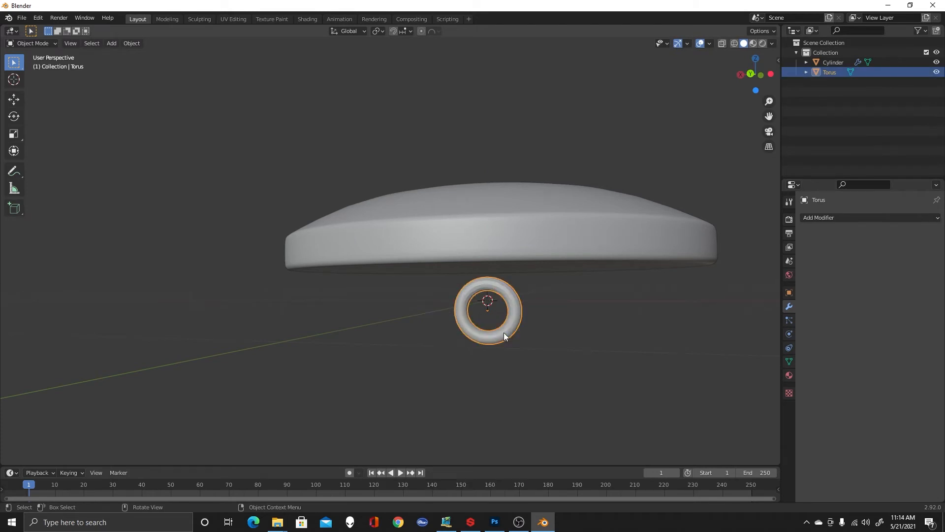
scroll(527, 330, down, 3)
scroll(531, 333, up, 5)
scroll(577, 408, up, 2)
scroll(541, 406, down, 5)
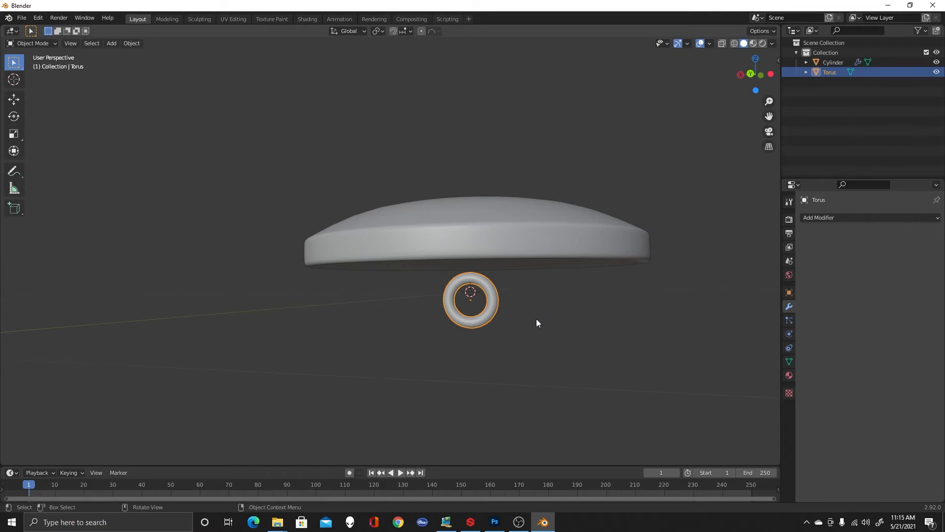
click(536, 318)
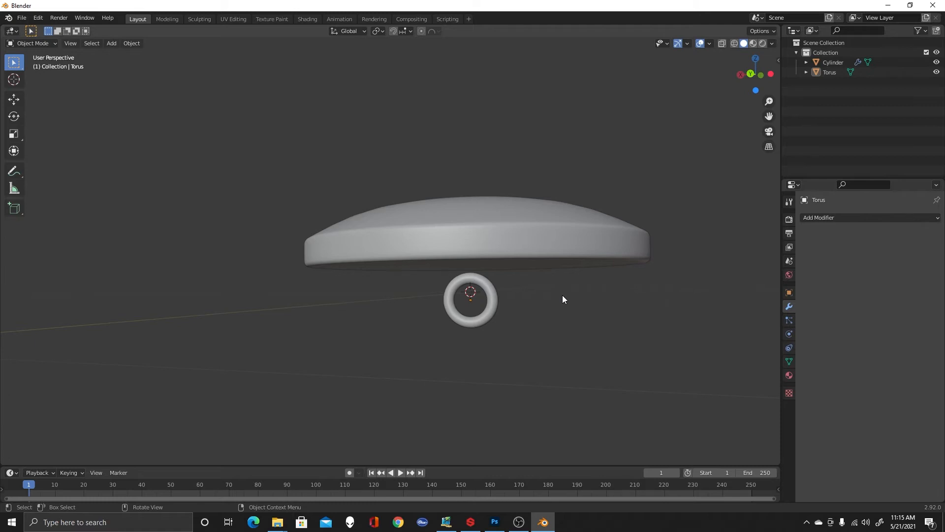
Split the 3D viewport vertically into two side-by-side areas and change the left area to the UV Editor
scroll(561, 298, up, 2)
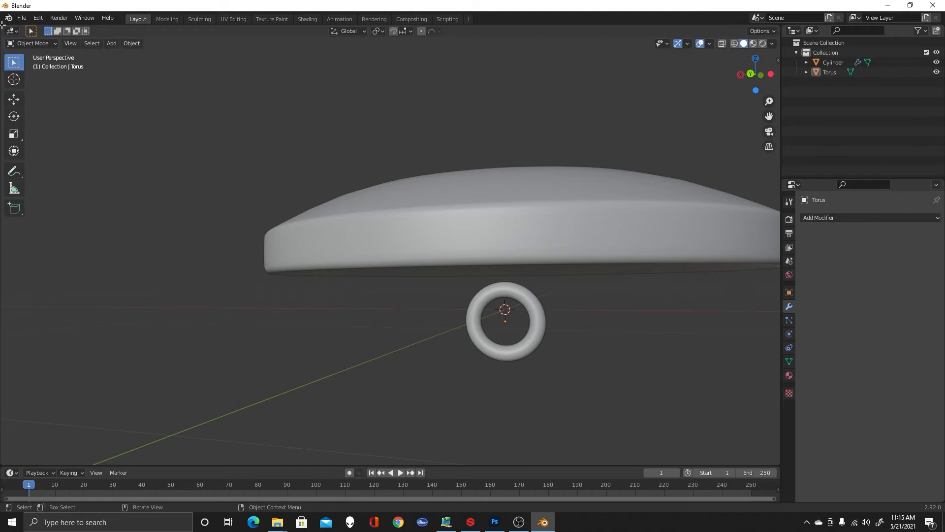
drag(3, 26, 385, 96)
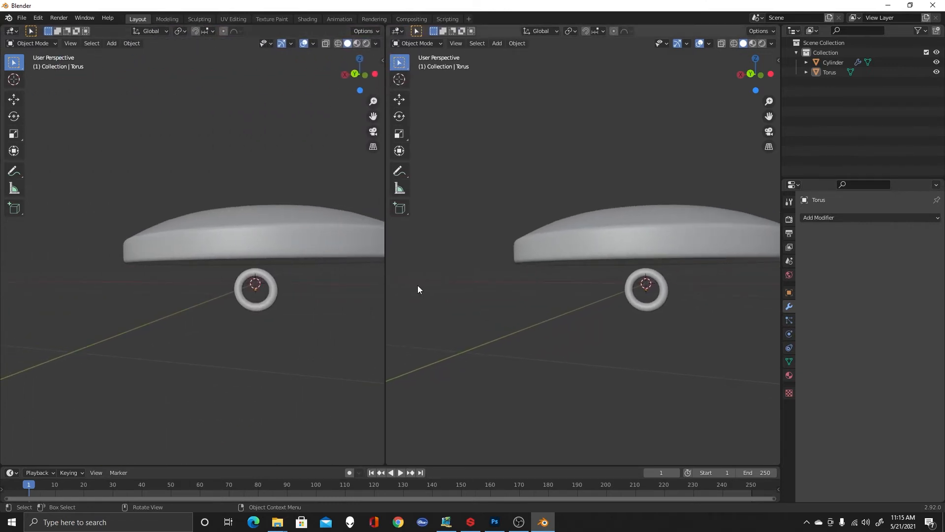
scroll(618, 264, down, 3)
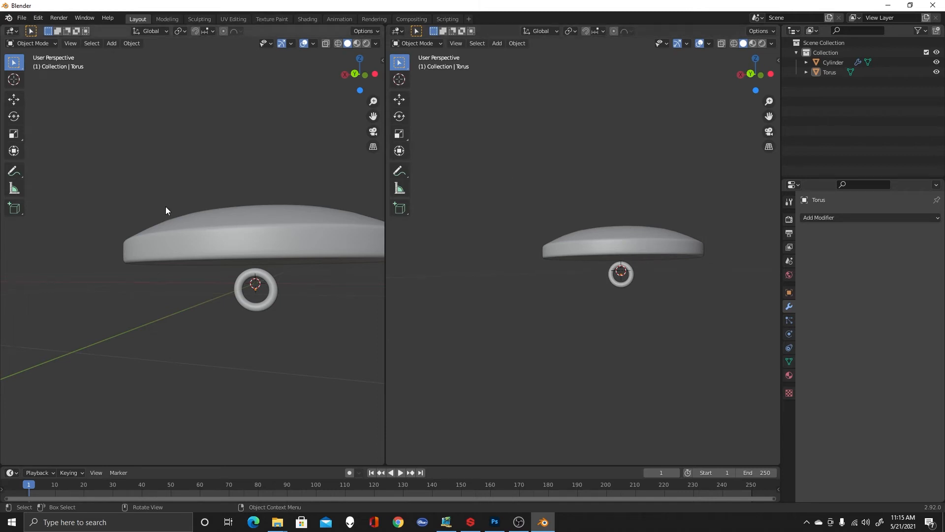
click(13, 33)
click(27, 81)
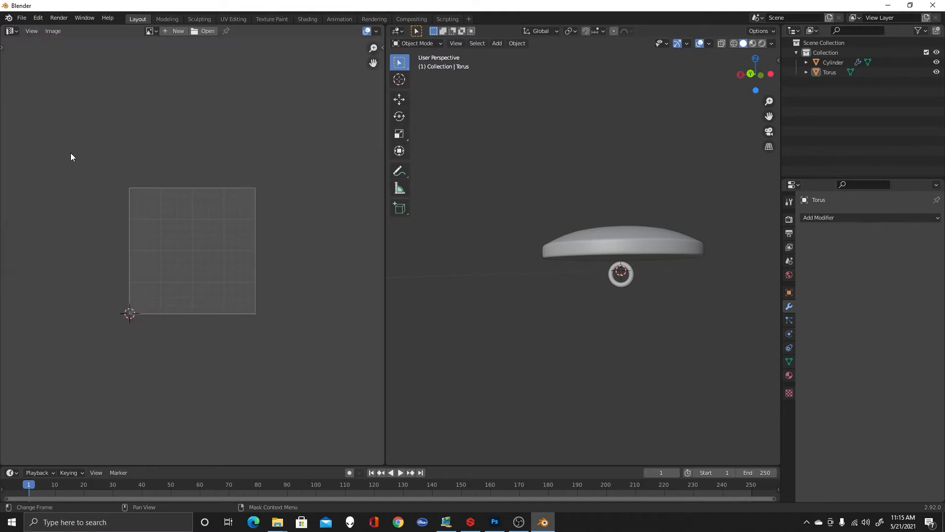
scroll(143, 329, up, 2)
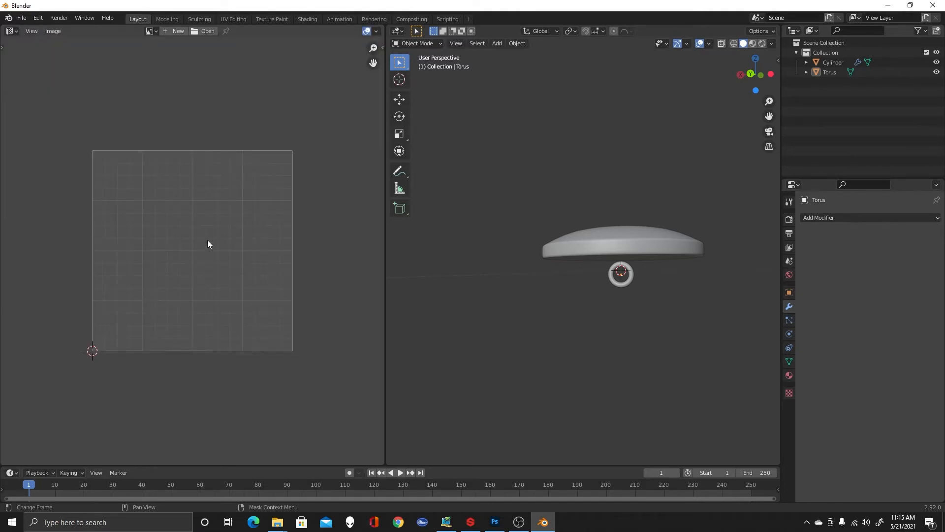
Enter Edit Mode on the domed disc and select all its geometry to display its UV layout
click(646, 251)
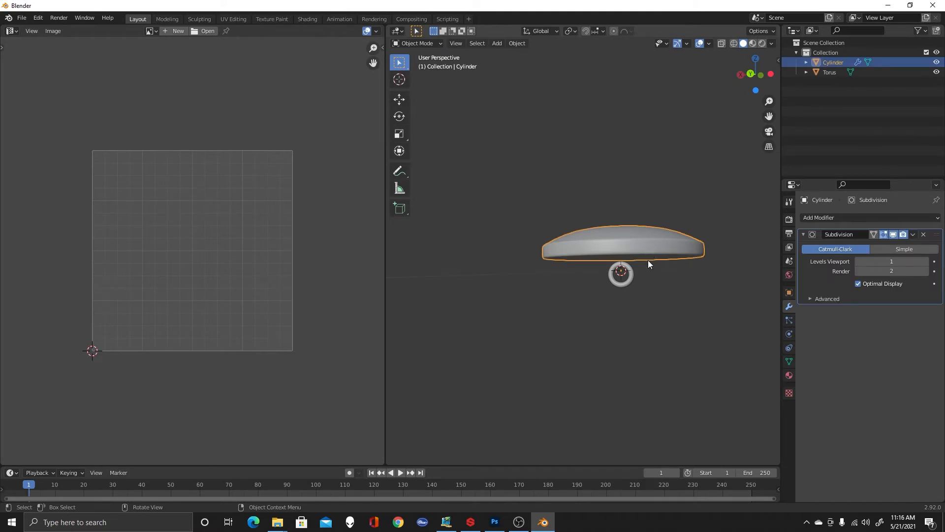
key(Tab)
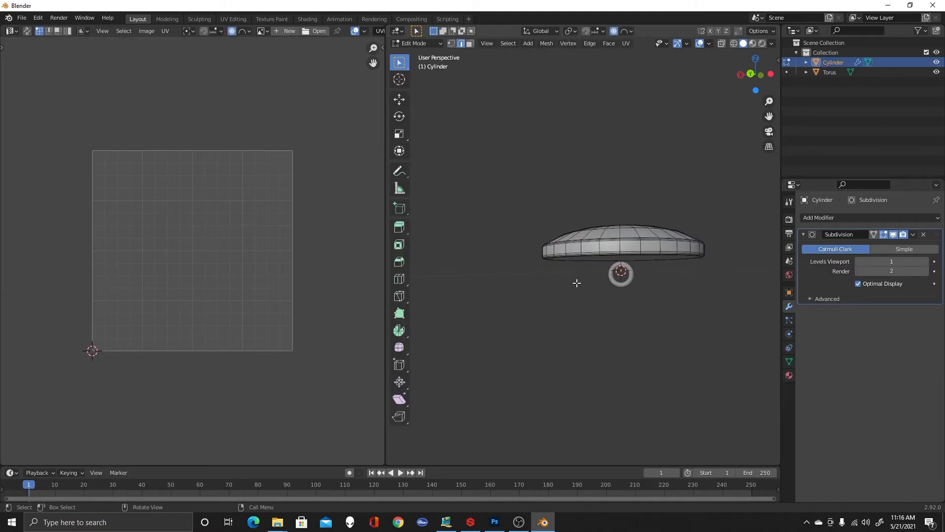
key(a)
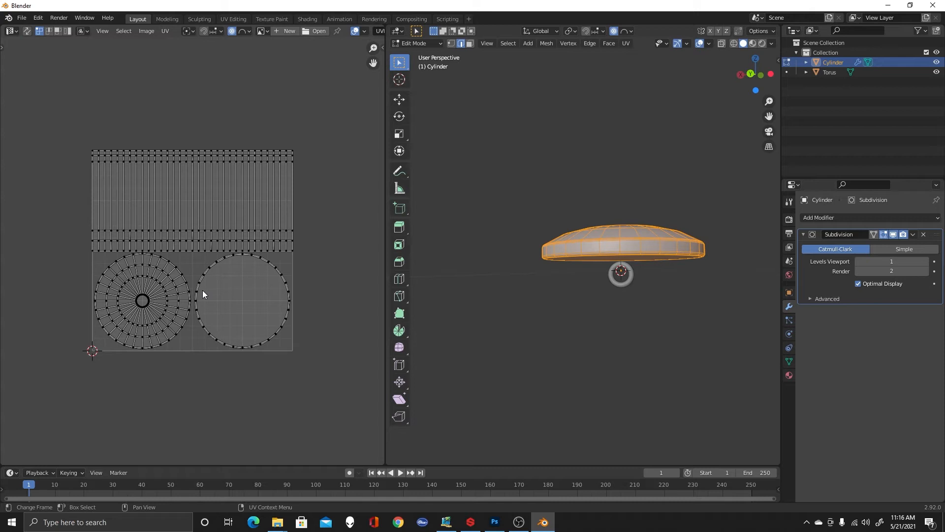
scroll(638, 244, down, 1)
scroll(638, 244, up, 3)
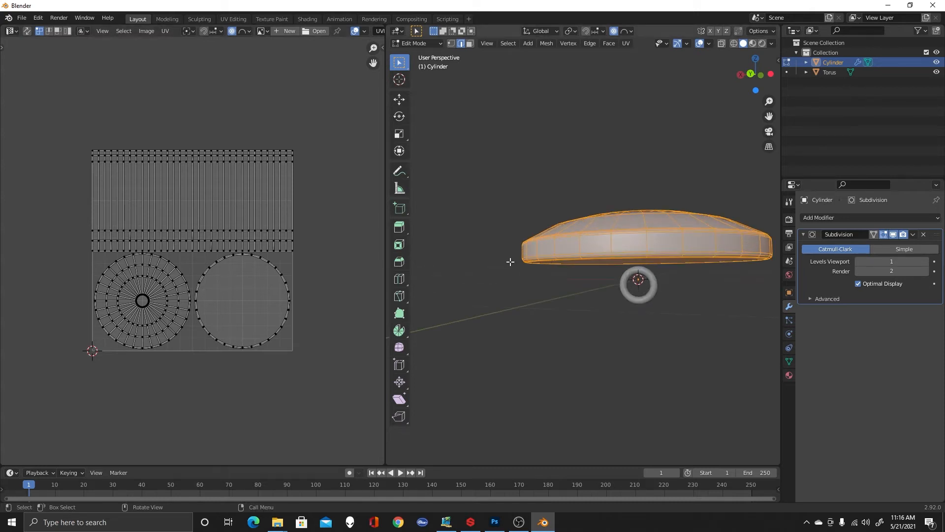
Mark a seam along the edge loop around the disc's flat underside, then clear the selection
click(485, 270)
middle_drag(661, 188, 709, 110)
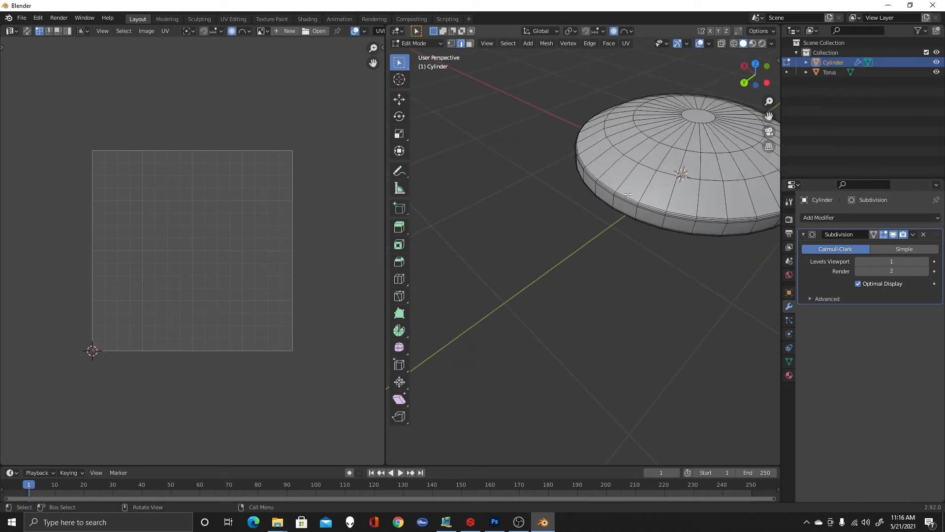
middle_drag(593, 266, 600, 232)
middle_drag(656, 277, 626, 311)
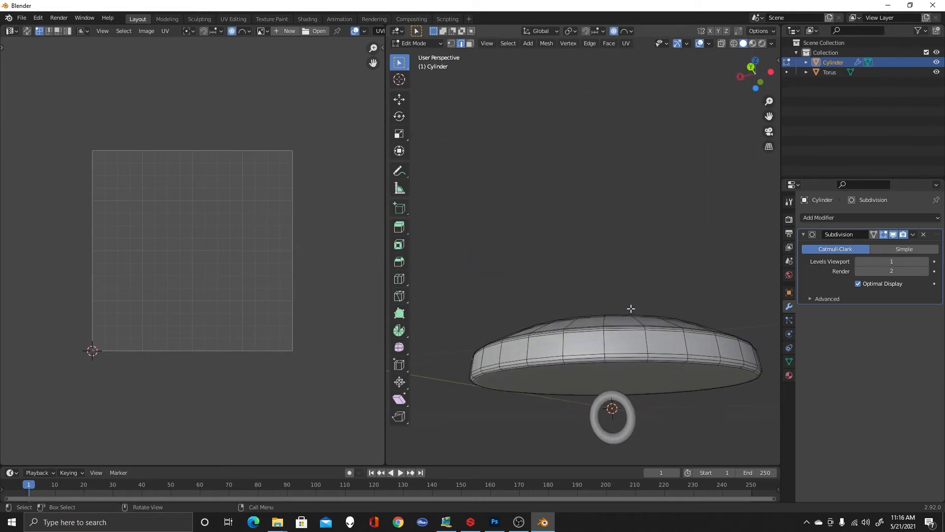
middle_drag(631, 237, 629, 227)
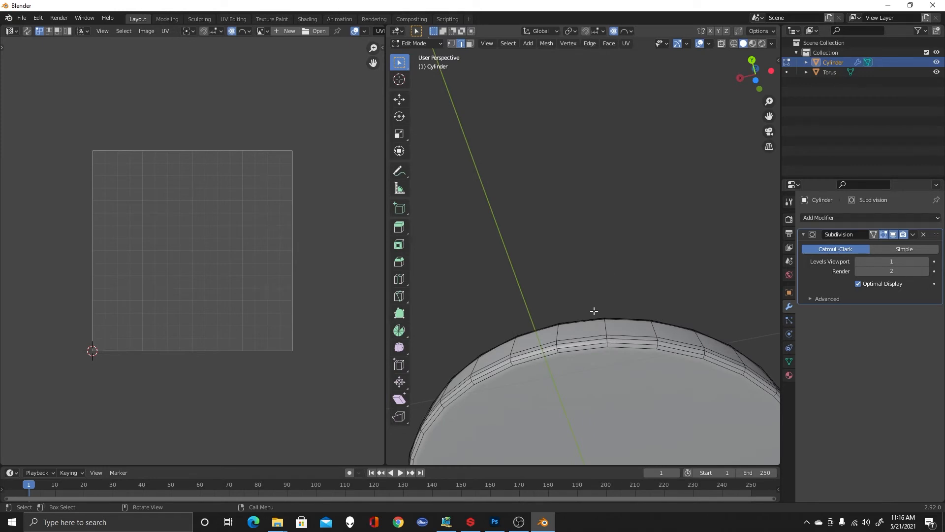
alt+click(590, 351)
scroll(590, 351, down, 5)
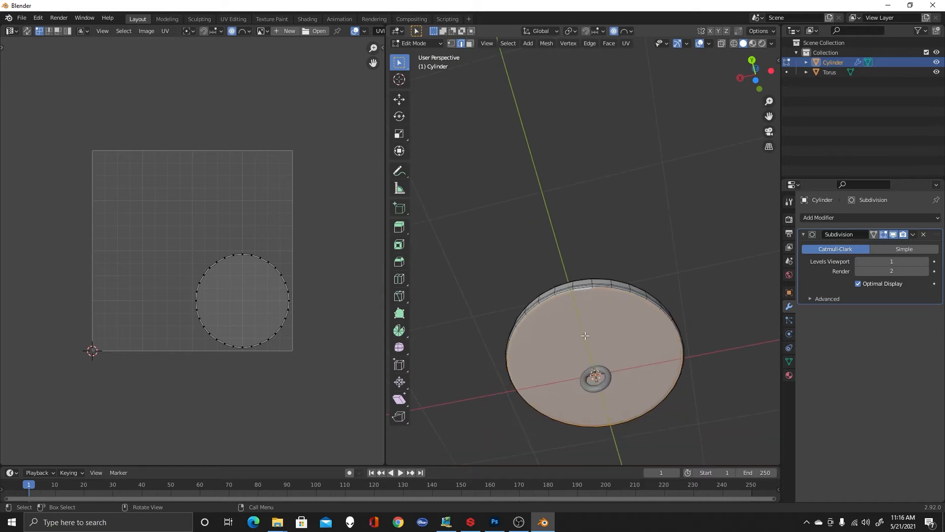
right_click(584, 289)
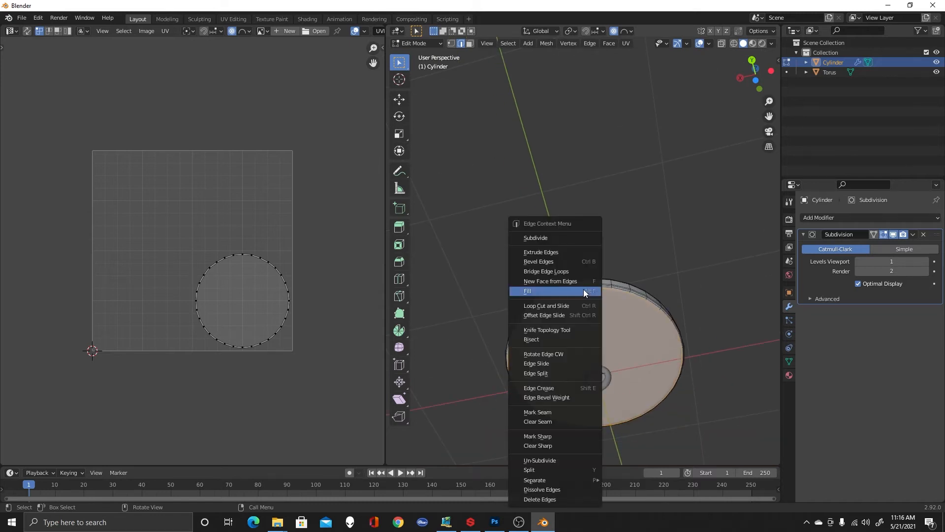
click(561, 411)
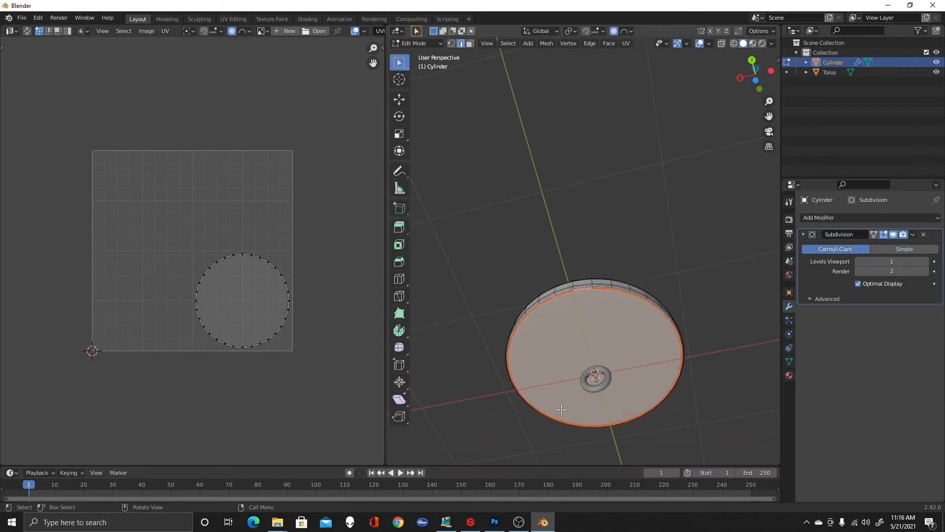
scroll(617, 392, up, 3)
middle_drag(645, 330, 650, 385)
scroll(644, 433, up, 2)
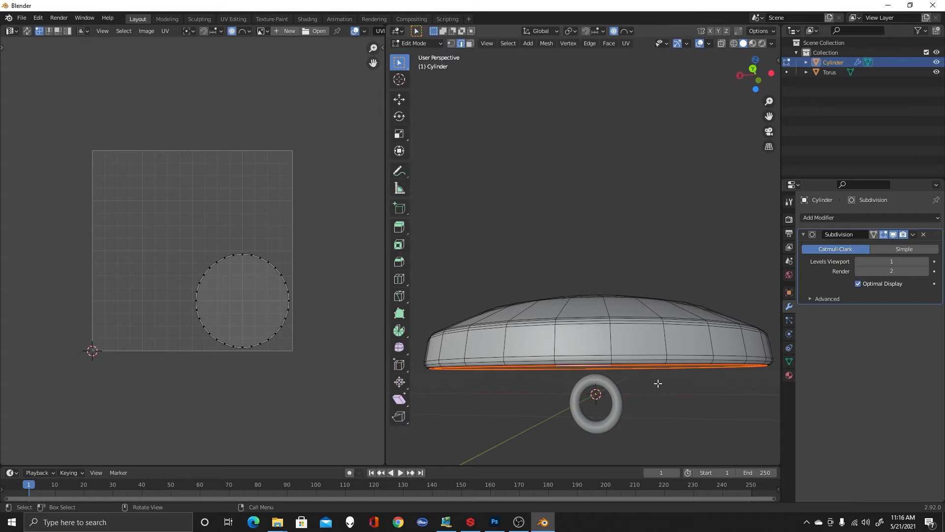
click(603, 385)
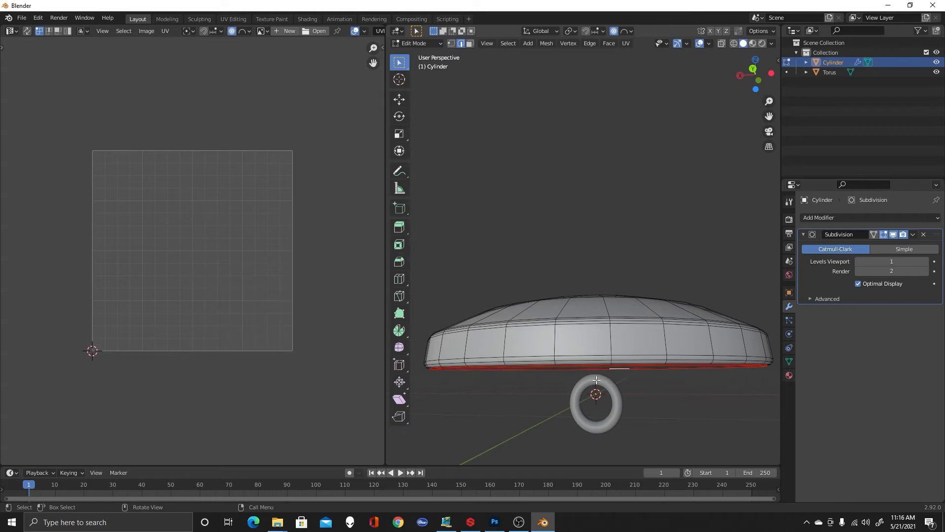
Leave the disc's Edit Mode, enter Edit Mode on the torus ring and deselect all its geometry
key(Tab)
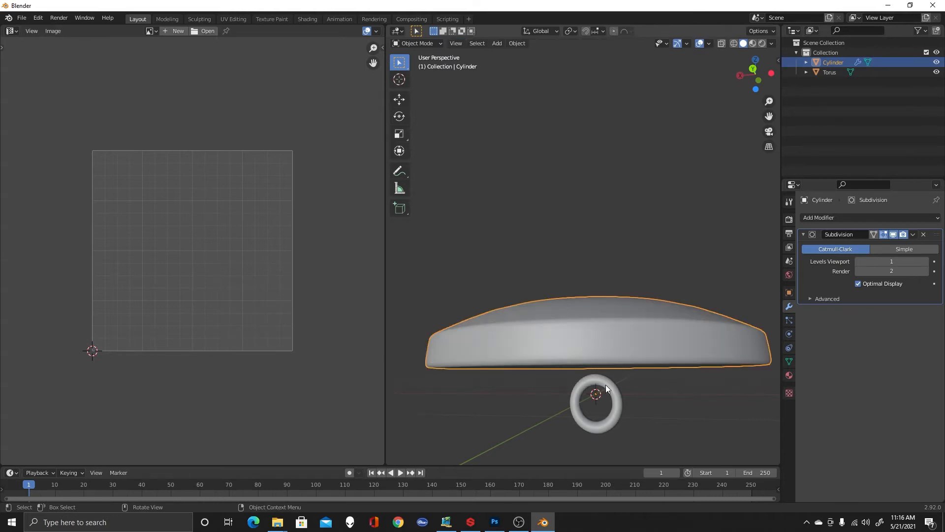
click(606, 387)
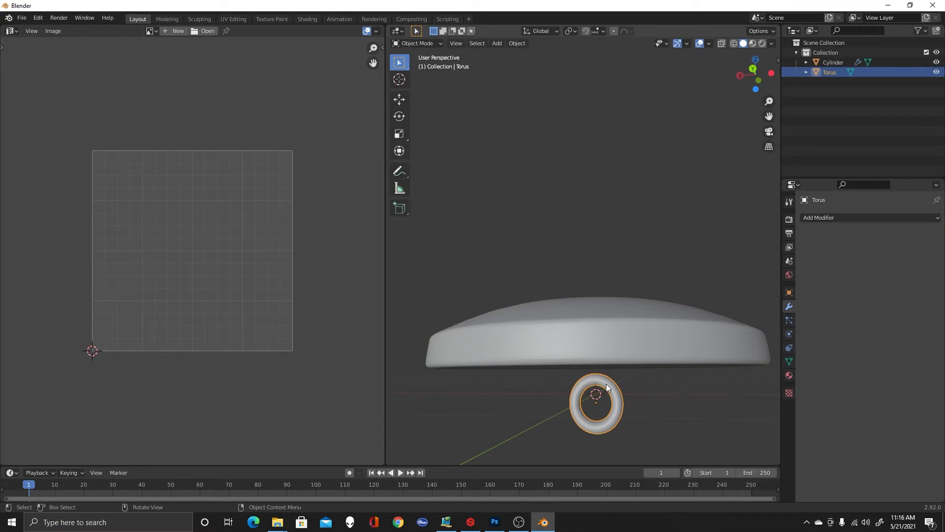
key(Tab)
scroll(632, 418, up, 3)
middle_drag(692, 417, 671, 409)
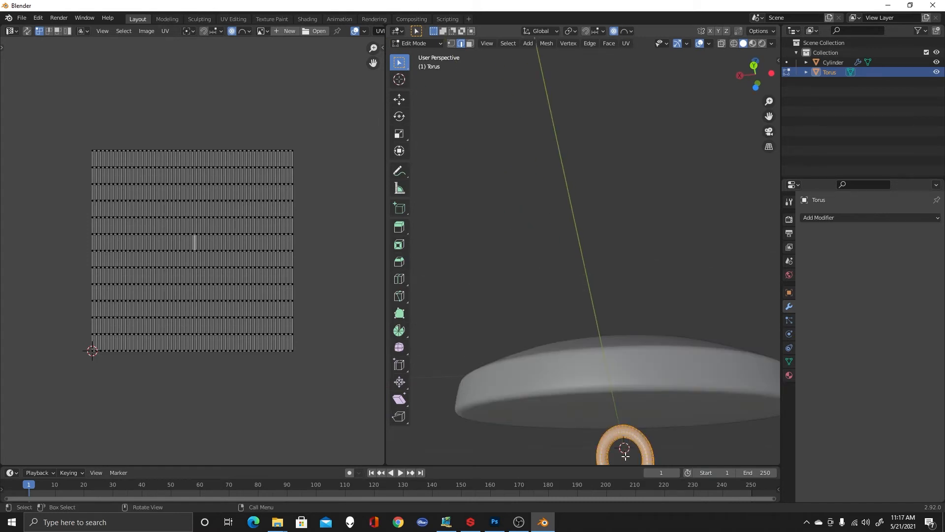
click(707, 445)
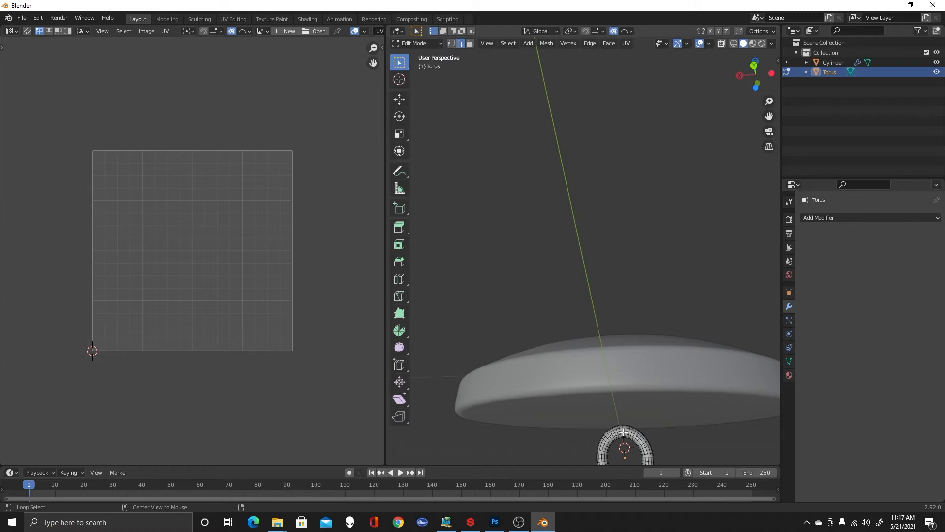
Mark a seam on the cross-section edge loop at the top of the torus ring
scroll(627, 443, down, 2)
scroll(618, 442, up, 4)
scroll(652, 314, down, 6)
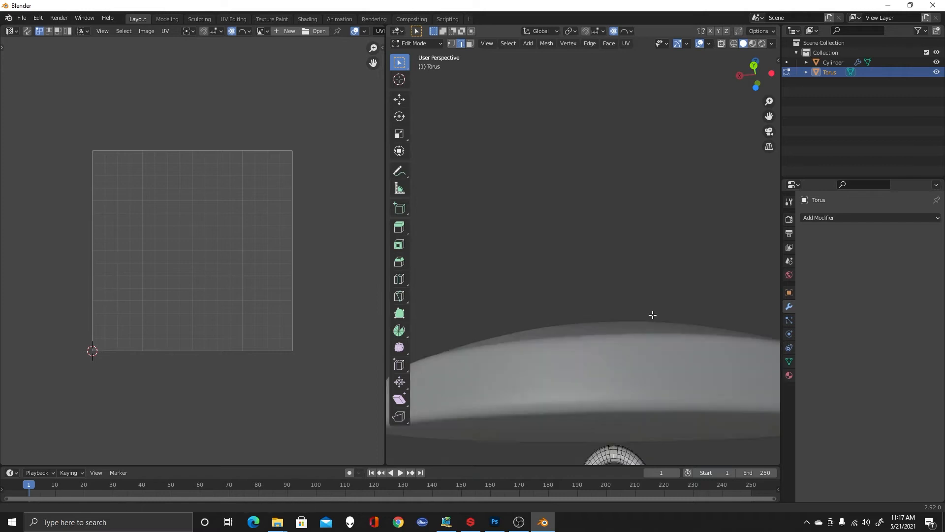
scroll(611, 339, up, 3)
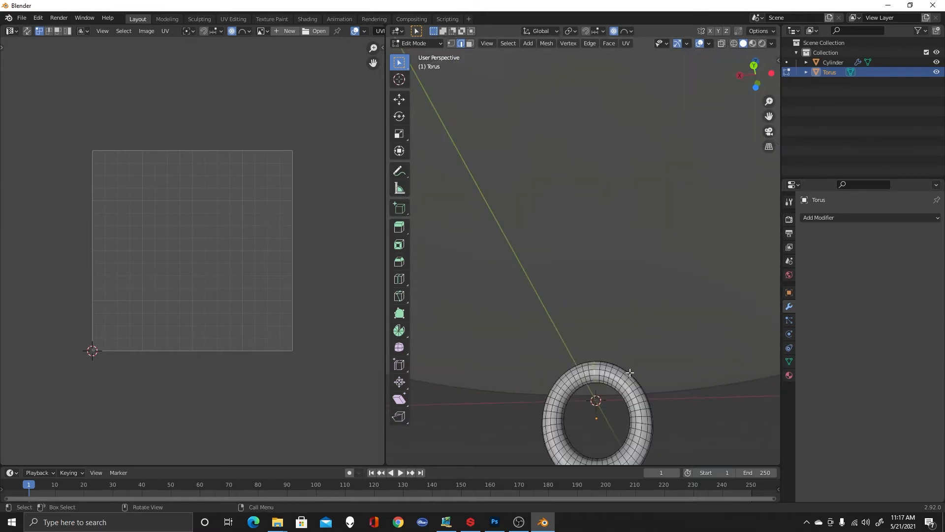
right_click(595, 369)
click(594, 366)
middle_drag(598, 374, 686, 321)
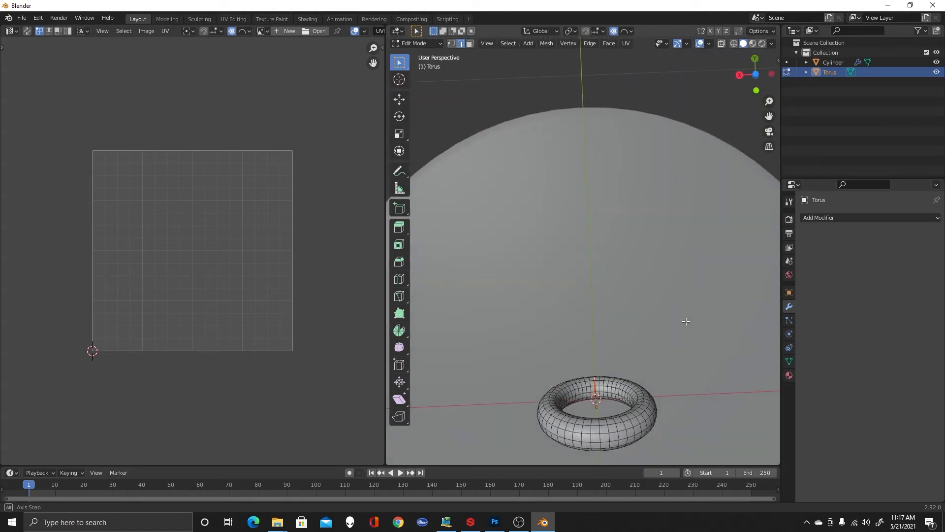
Mark a second seam on the edge loop running around the inside of the torus ring
alt+click(590, 394)
right_click(589, 394)
middle_drag(658, 358, 655, 437)
scroll(646, 429, down, 2)
middle_drag(658, 369, 680, 382)
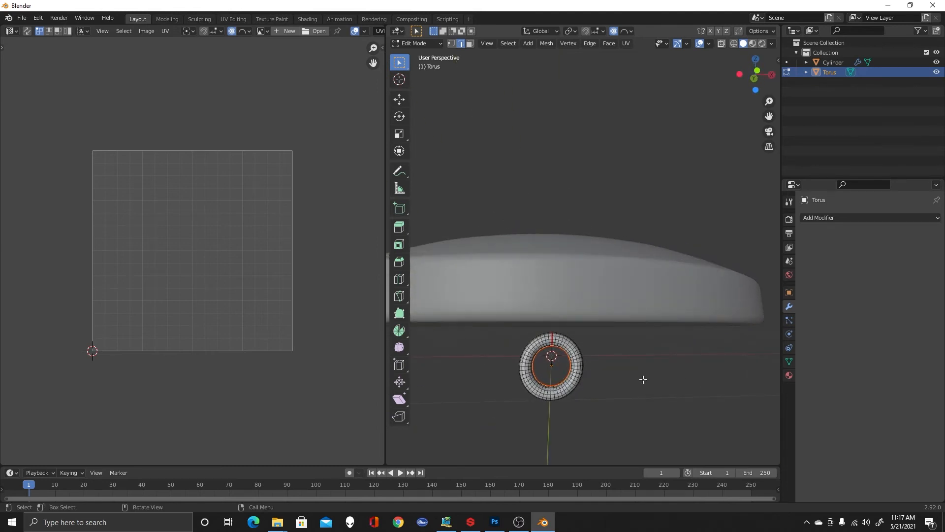
Move the ring up about 0.14 m along Z with proportional editing so it sinks into the disc, and return to Object Mode
key(g)
key(z)
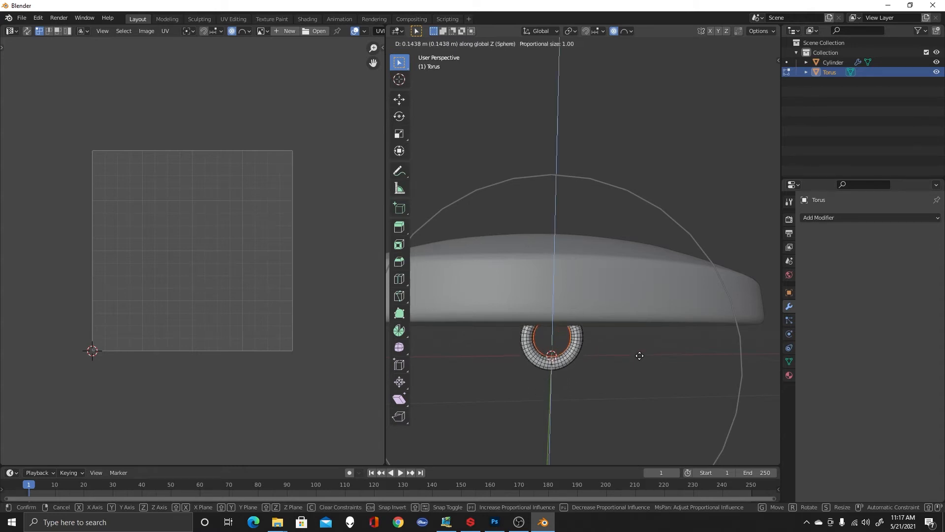
click(640, 353)
mouse_move(652, 363)
middle_down()
mouse_move(660, 329)
mouse_move(650, 379)
mouse_move(648, 365)
middle_up()
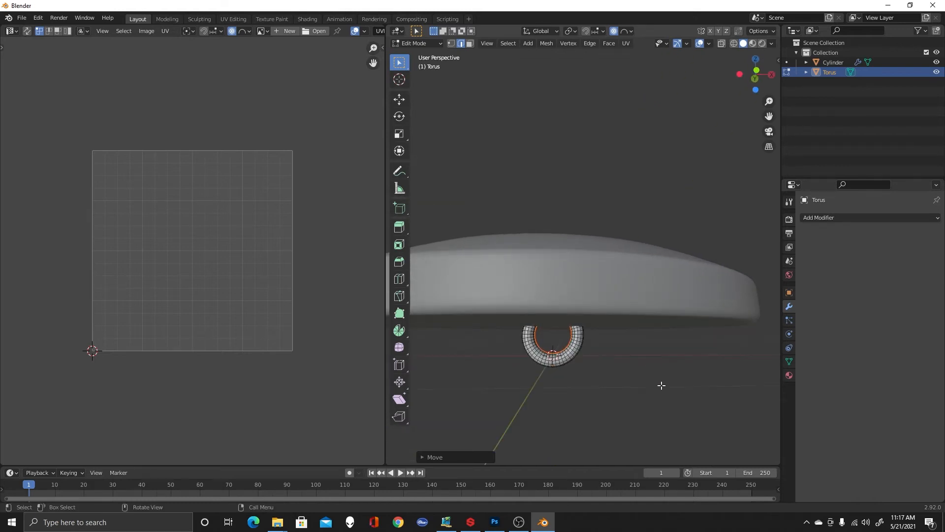
key(Tab)
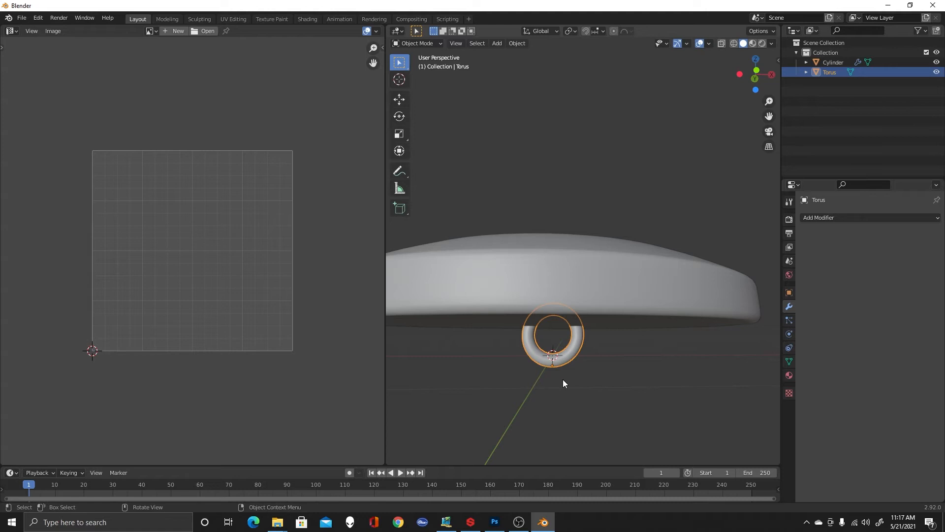
Join the disc and the torus ring into one object with the torus as the active object
click(610, 300)
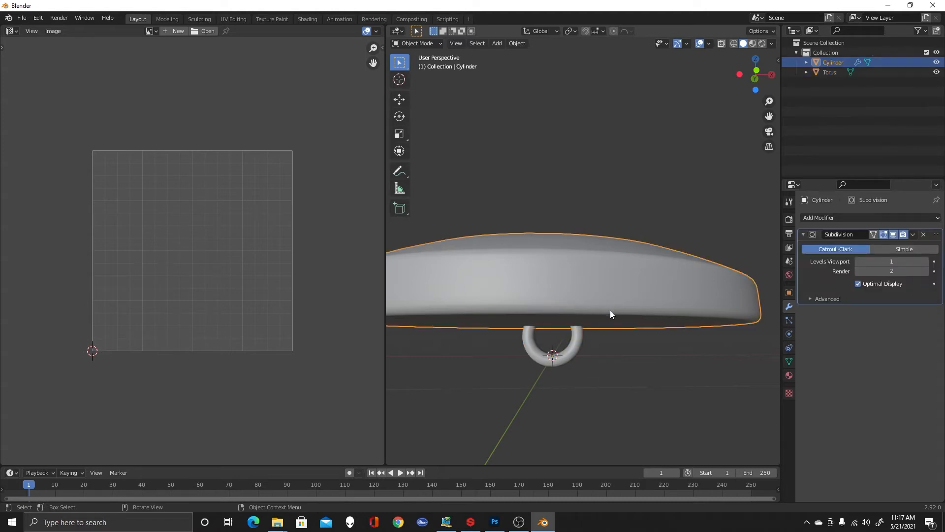
shift+click(565, 356)
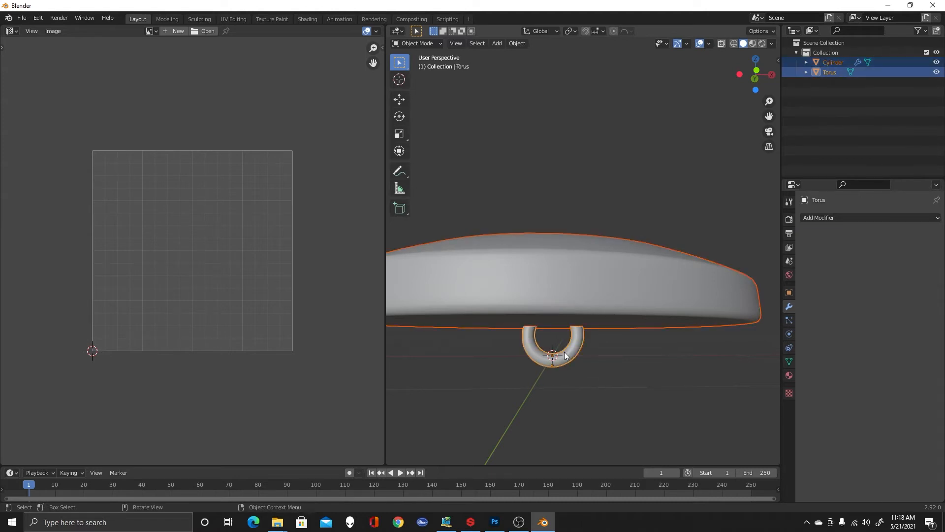
key(ctrl+j)
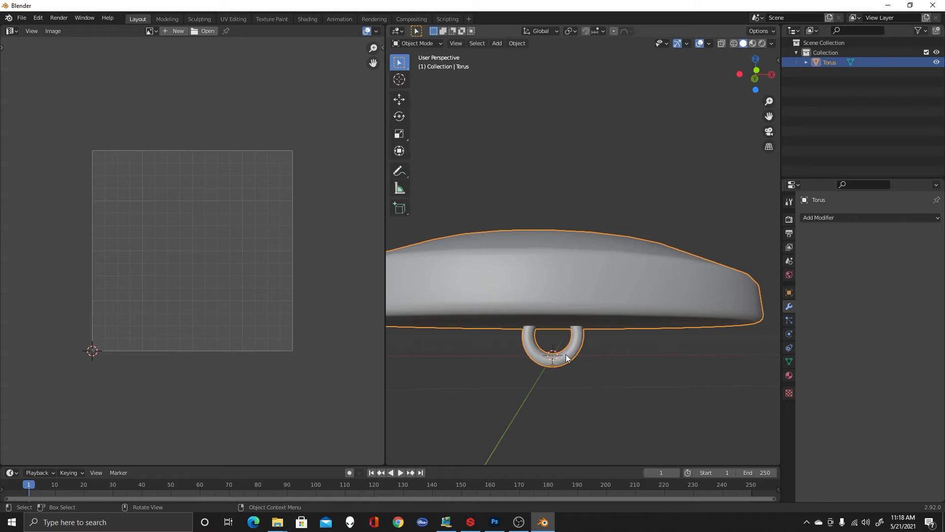
middle_drag(641, 351, 645, 355)
Rename the joined object as BUTTON_USOT
double_click(839, 58)
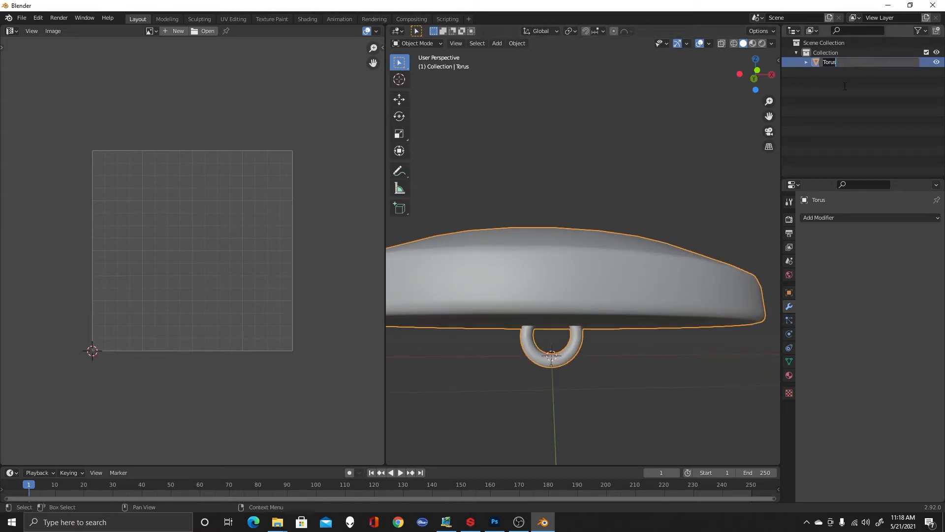
text(BUTTON_USOT)
key(Return)
Unwrap the UVs of the whole BUTTON_USOT mesh along its marked seams
scroll(645, 212, down, 4)
mouse_move(644, 211)
middle_down()
mouse_move(643, 240)
mouse_move(639, 225)
middle_up()
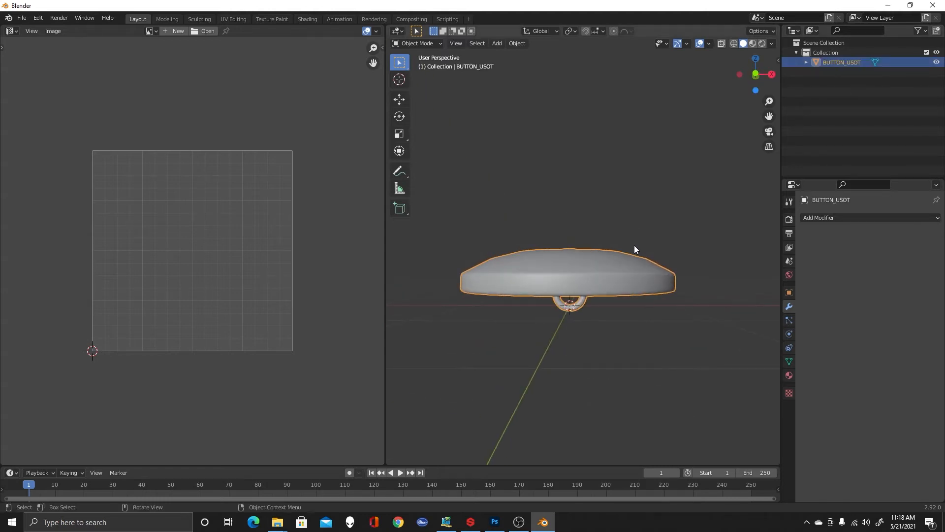
key(Tab)
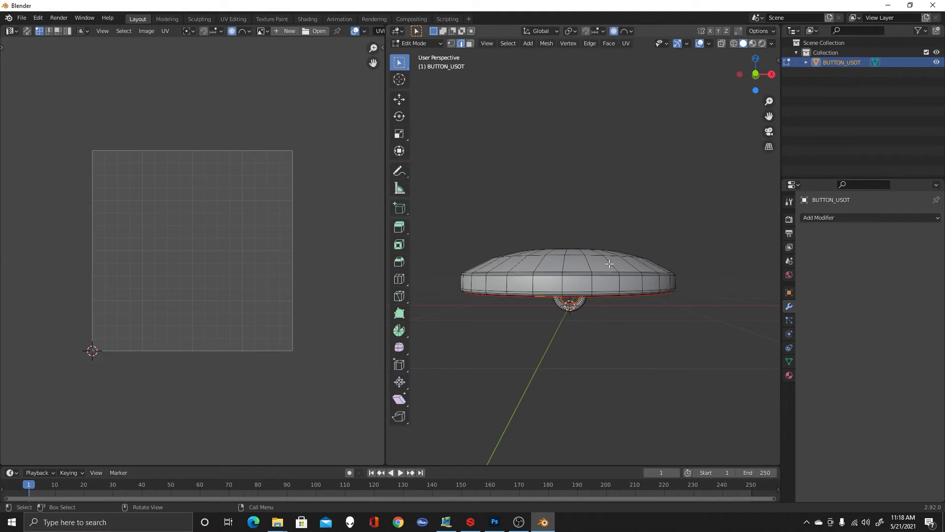
key(a)
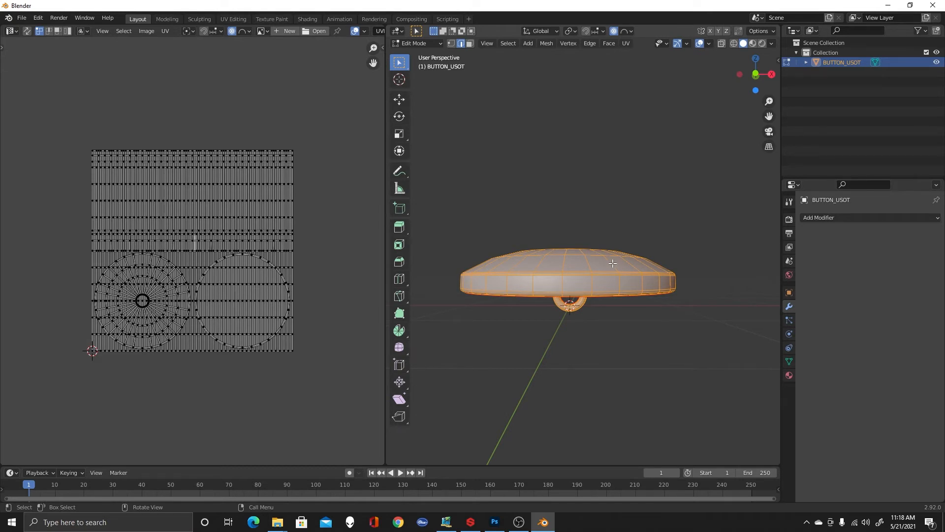
key(u)
click(612, 265)
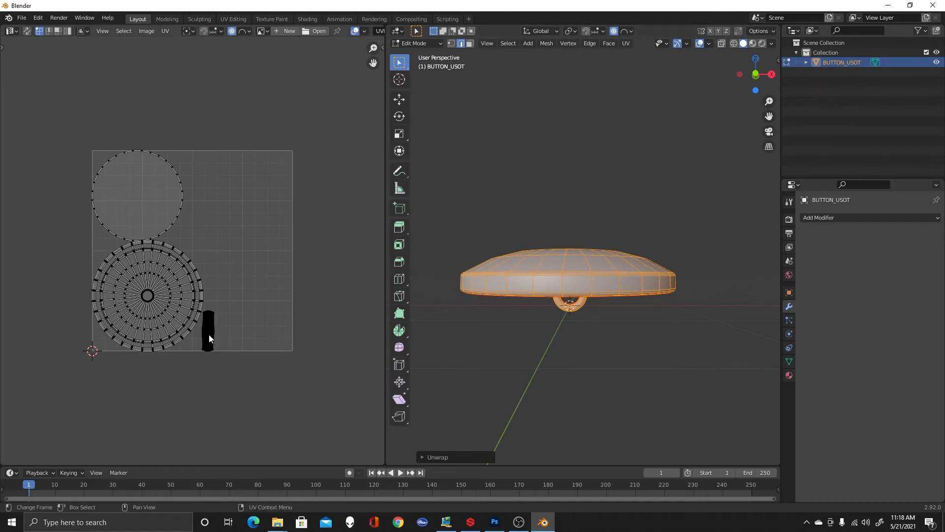
scroll(217, 364, up, 2)
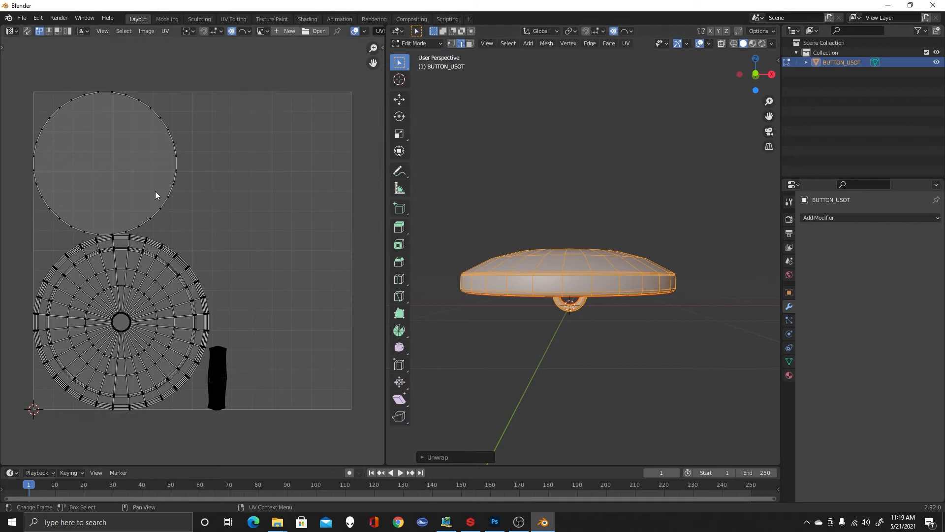
Export the UV layout of the button as the PNG image USOT_UV into Documents\CUSTOM BUTTON\USOT
click(165, 31)
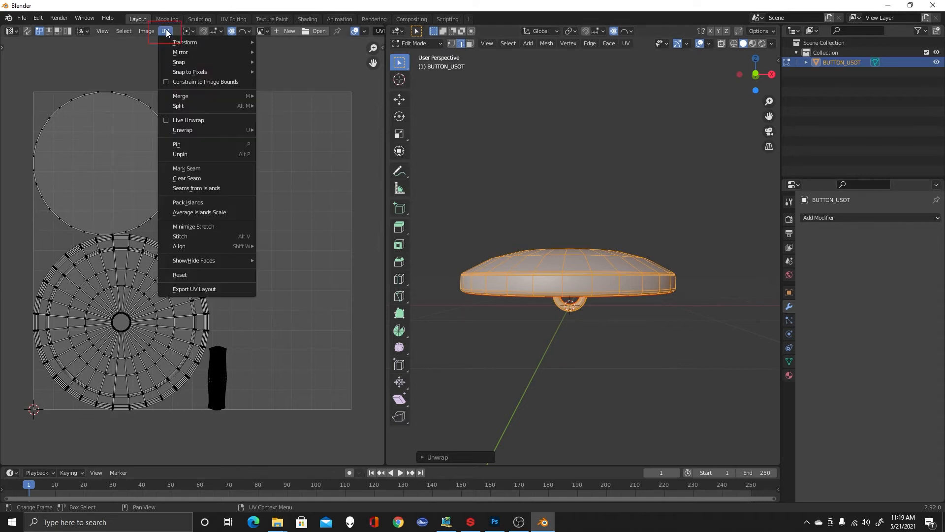
click(196, 289)
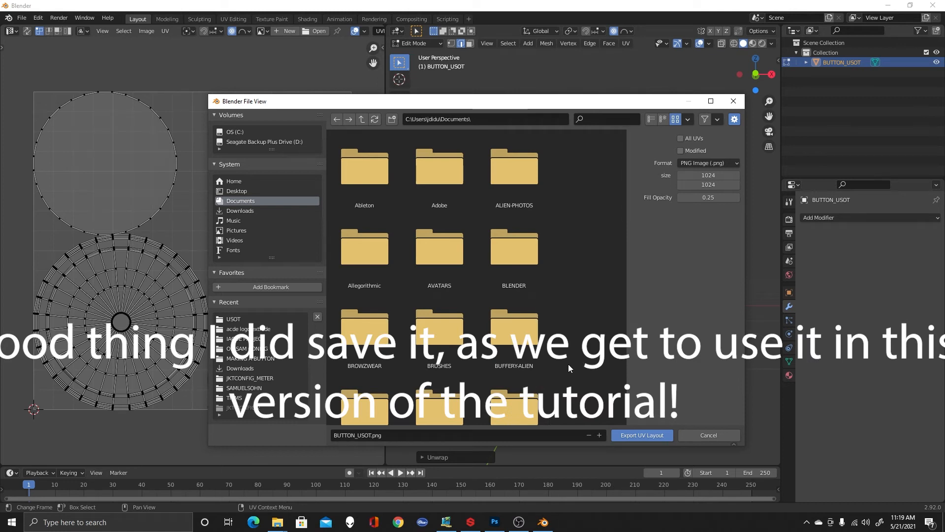
scroll(569, 359, down, 3)
scroll(571, 357, down, 3)
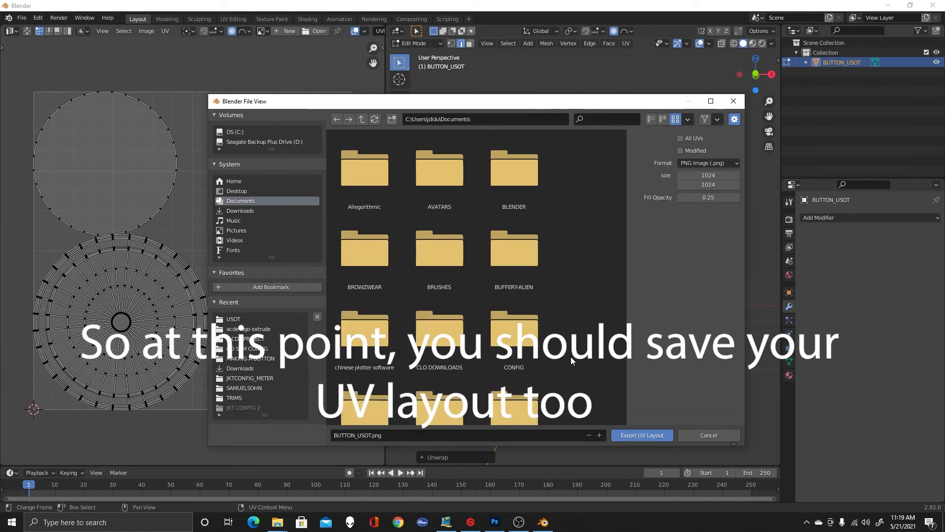
double_click(359, 377)
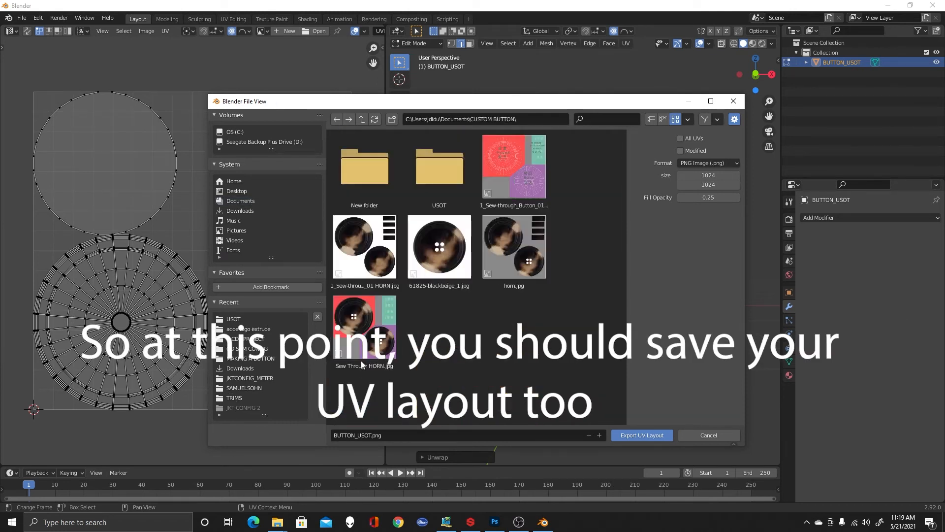
double_click(423, 189)
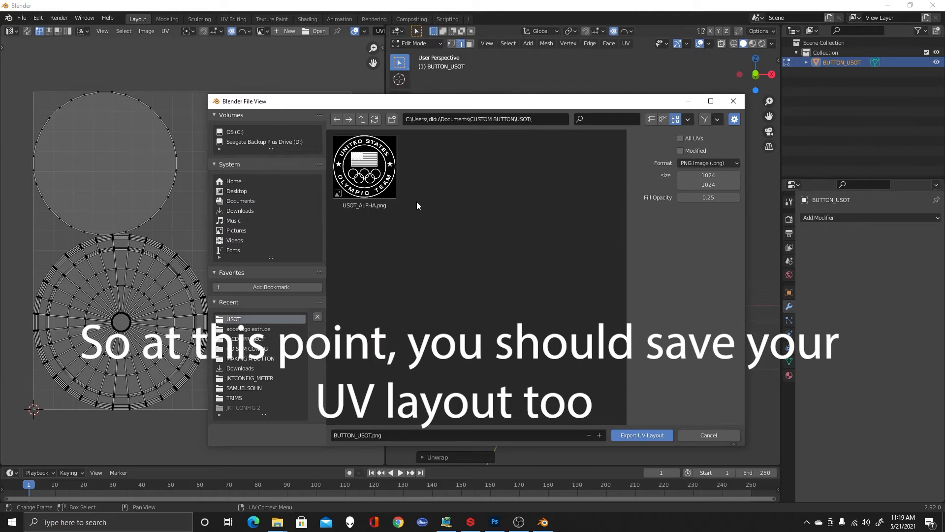
click(399, 434)
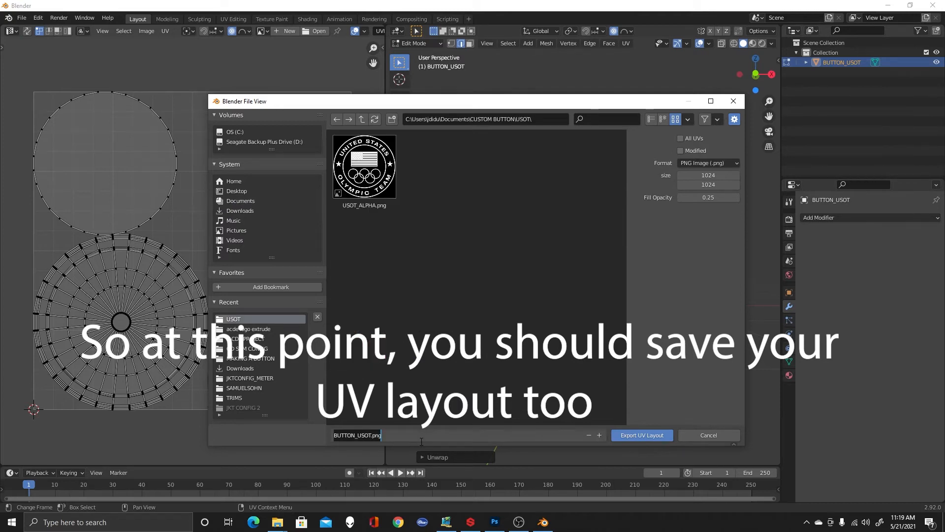
text(US)
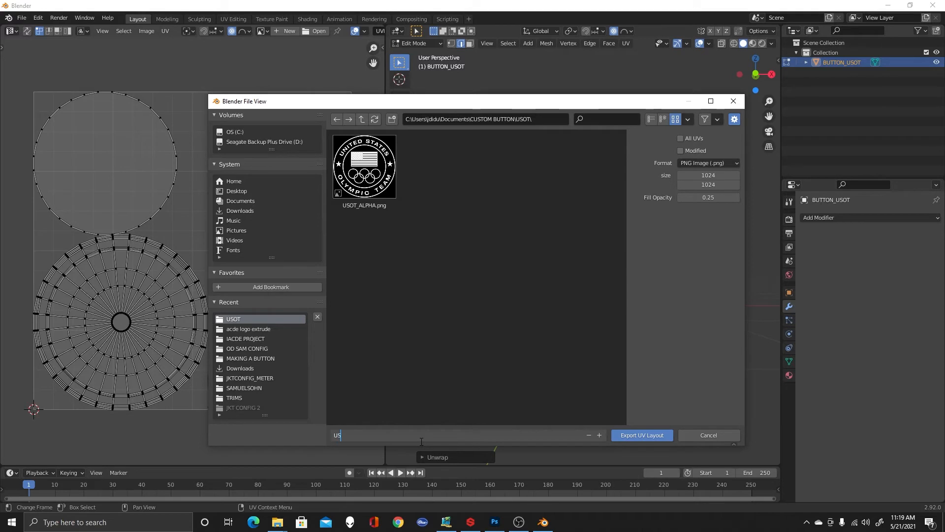
text(OT_UV)
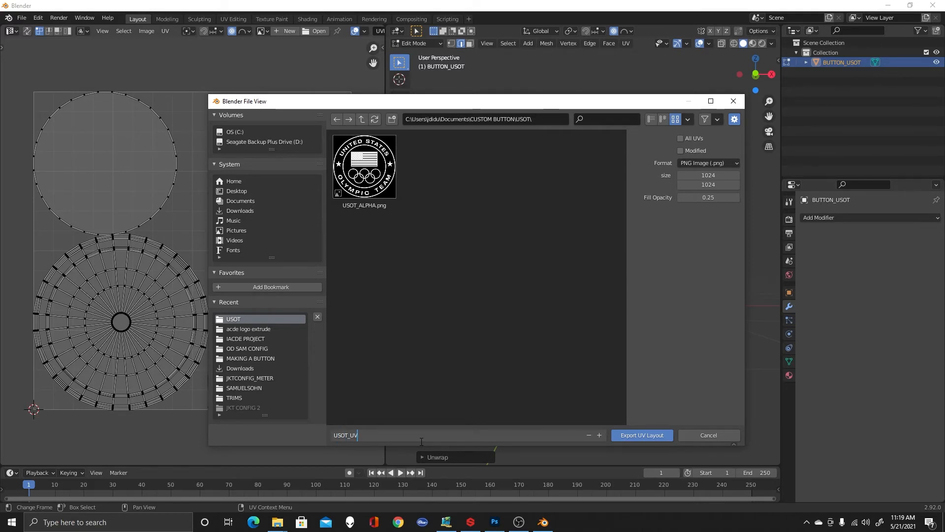
key(Return)
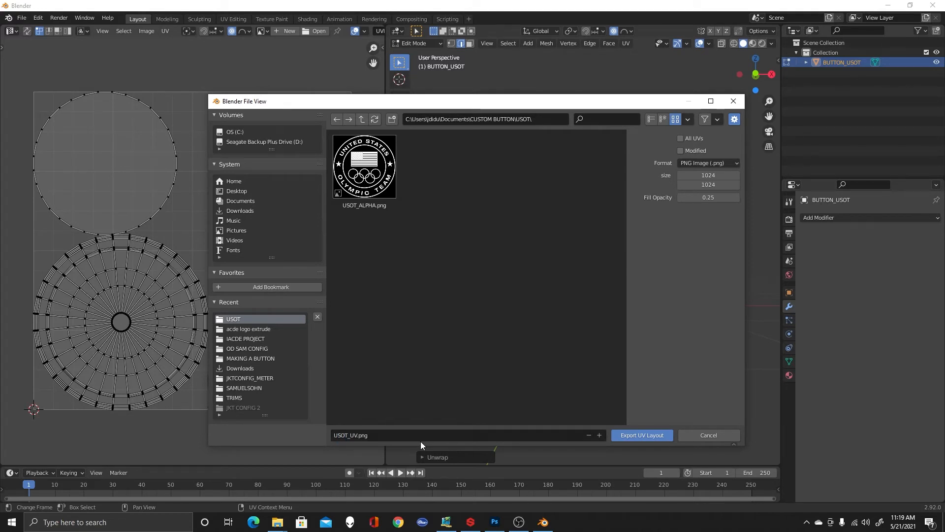
click(640, 435)
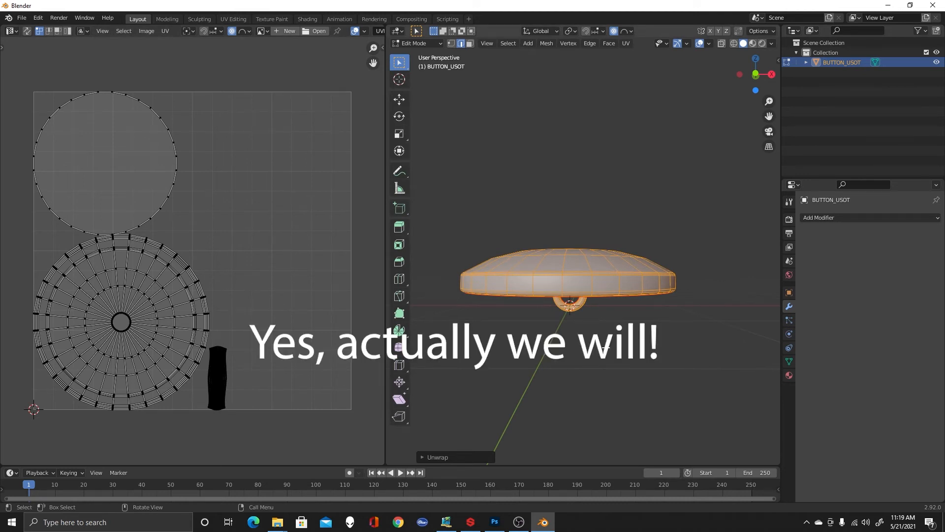
Export the button model as a Wavefront OBJ named USOT_BUTTON into the Documents\CUSTOM BUTTON\USOT folder
click(23, 18)
mouse_move(62, 160)
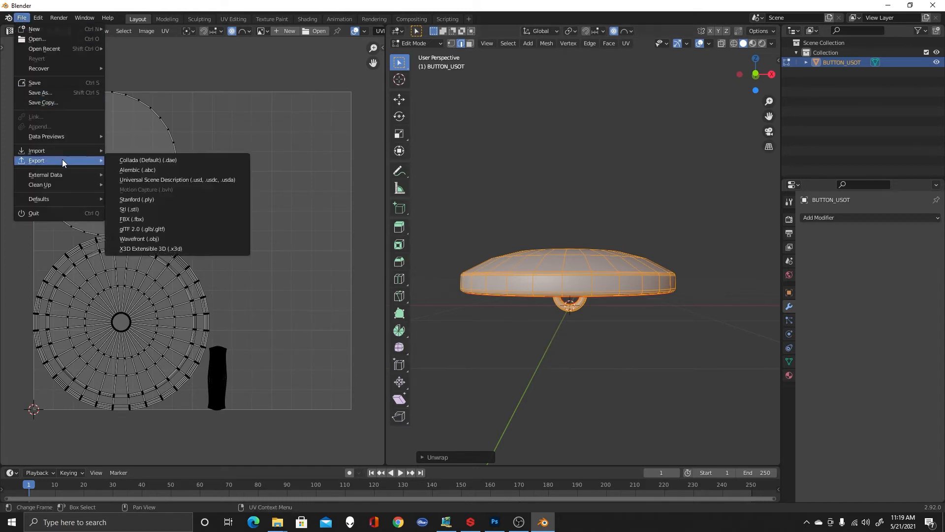
click(166, 238)
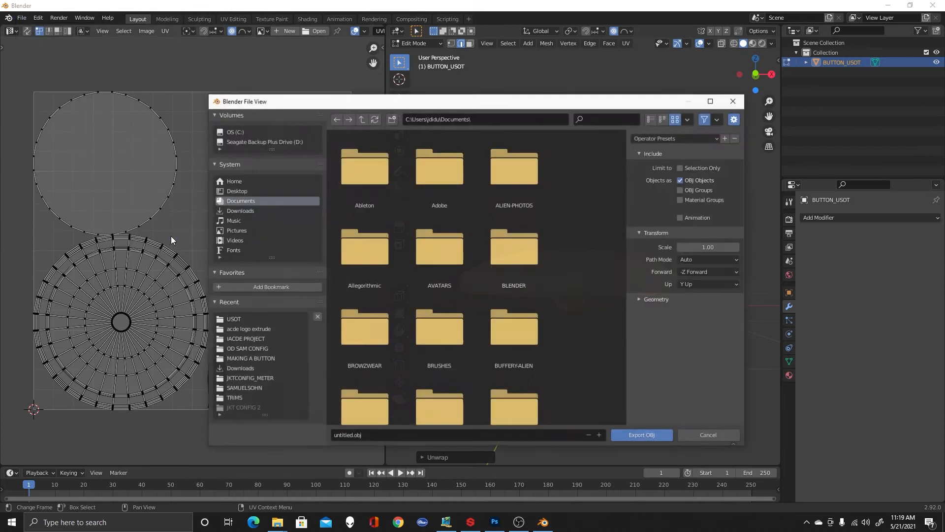
scroll(578, 328, down, 3)
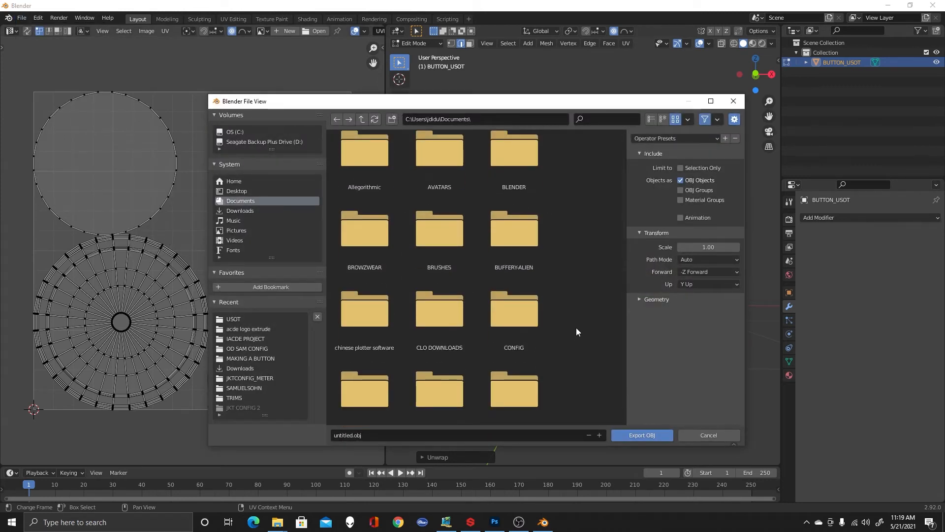
scroll(507, 351, down, 2)
click(377, 351)
double_click(377, 350)
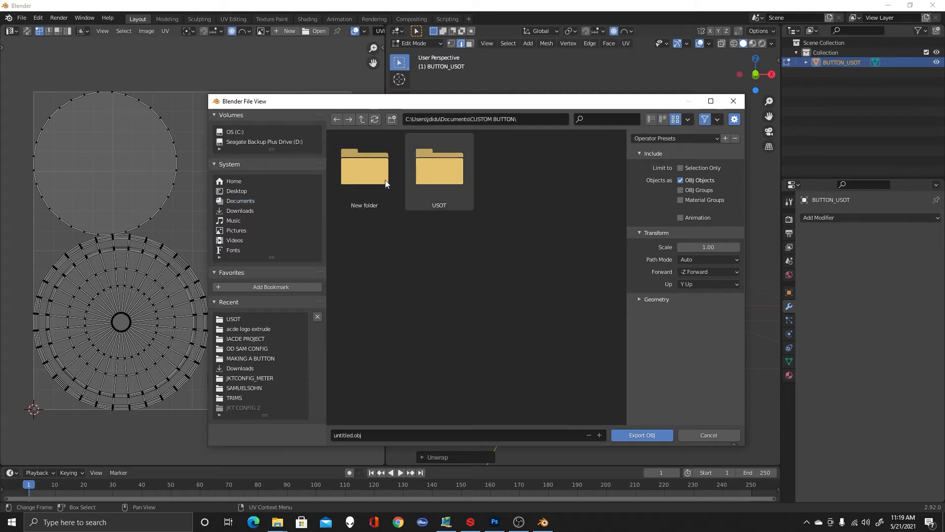
double_click(447, 170)
click(395, 435)
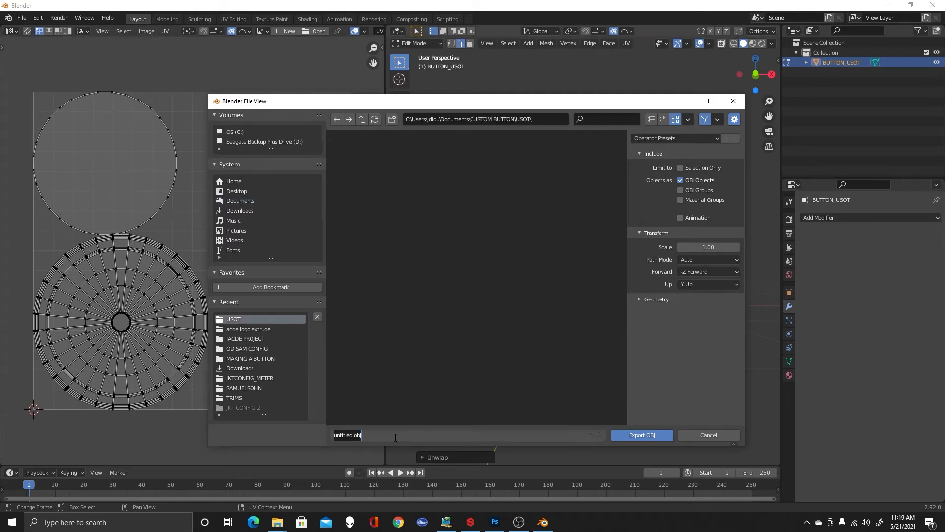
text(USOT_)
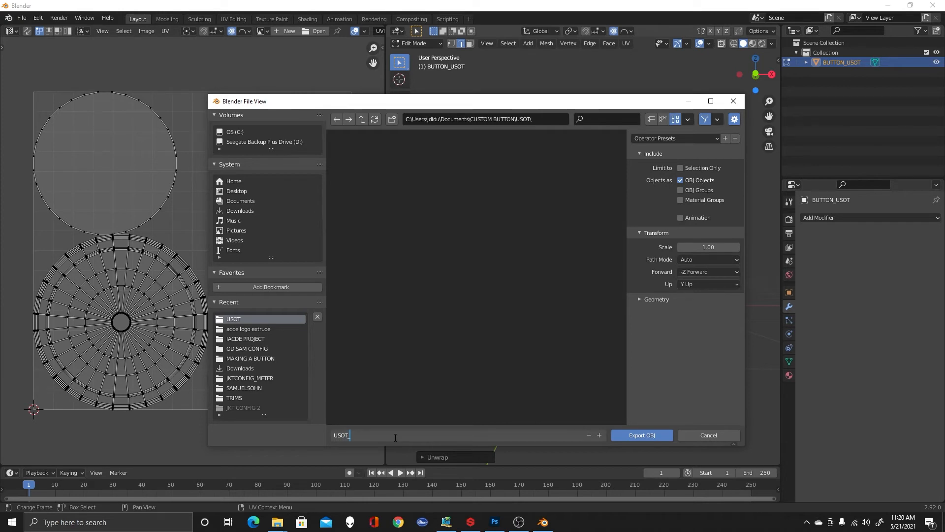
text(BUTTON)
key(Return)
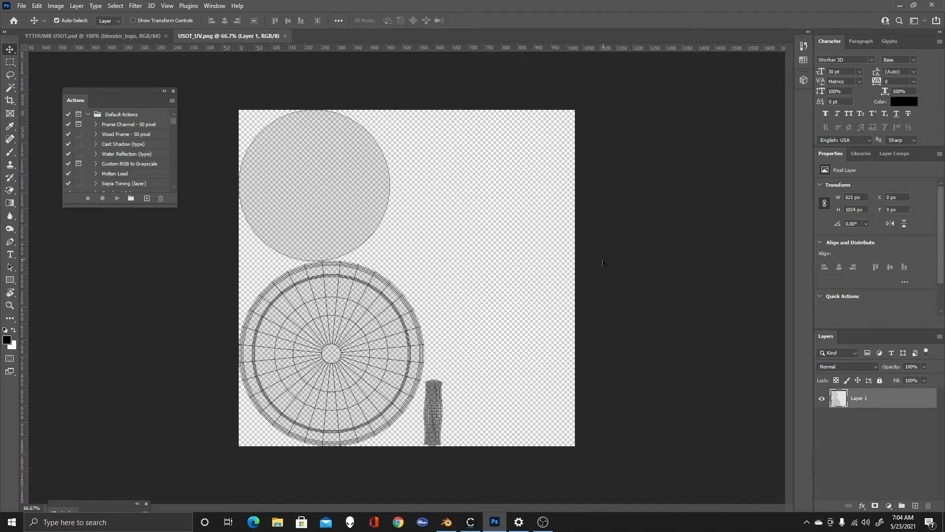
In Photoshop, open USOT_ALPHA.png from the CUSTOM BUTTON\USOT folder alongside the USOT_UV.png document
click(22, 5)
click(39, 25)
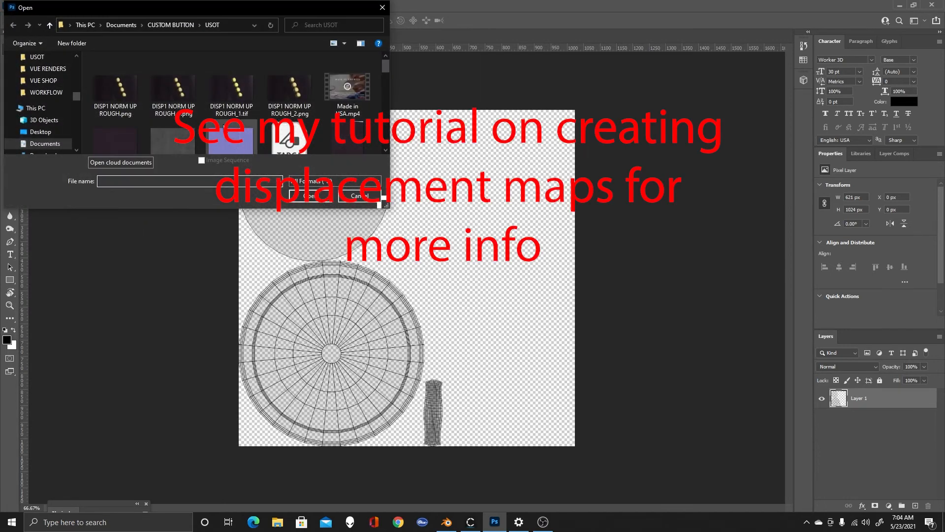
scroll(237, 129, down, 3)
scroll(236, 131, up, 2)
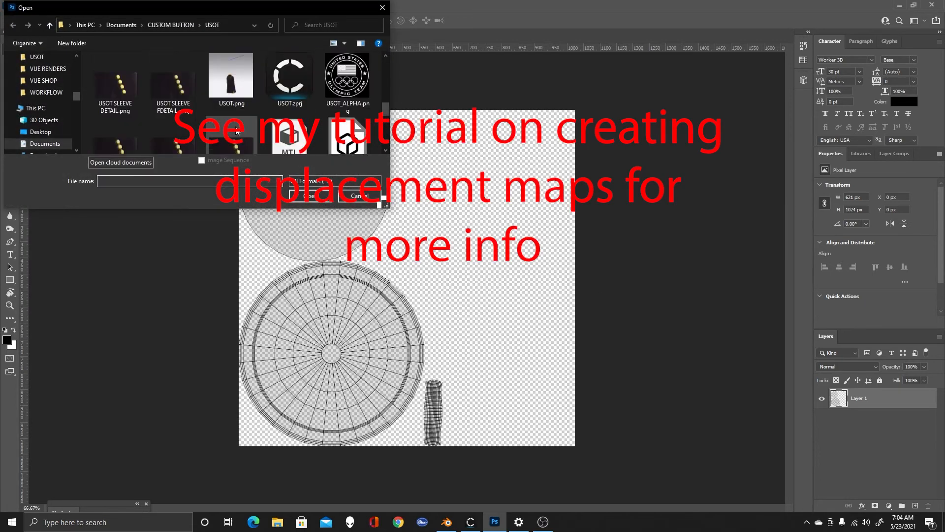
click(344, 96)
click(312, 196)
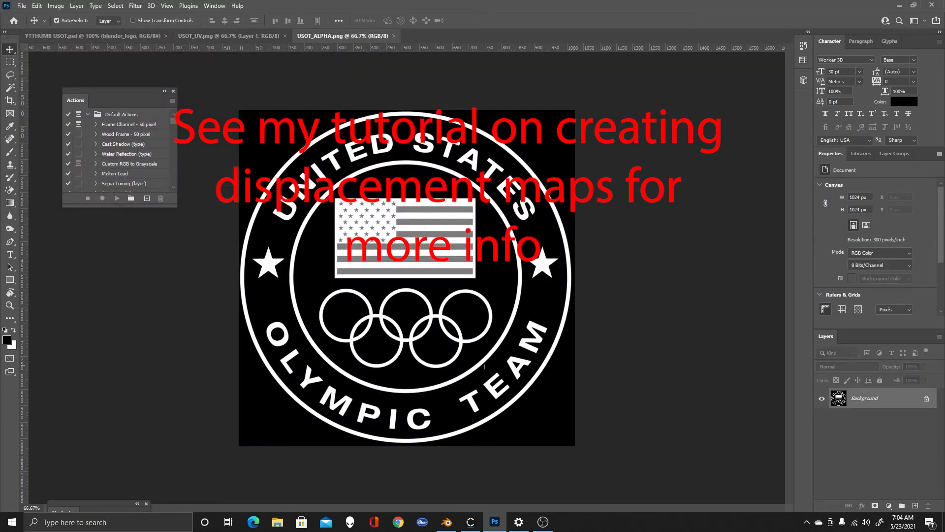
Copy the entire USOT_ALPHA.png logo image and paste it as a new layer into USOT_UV.png
click(10, 62)
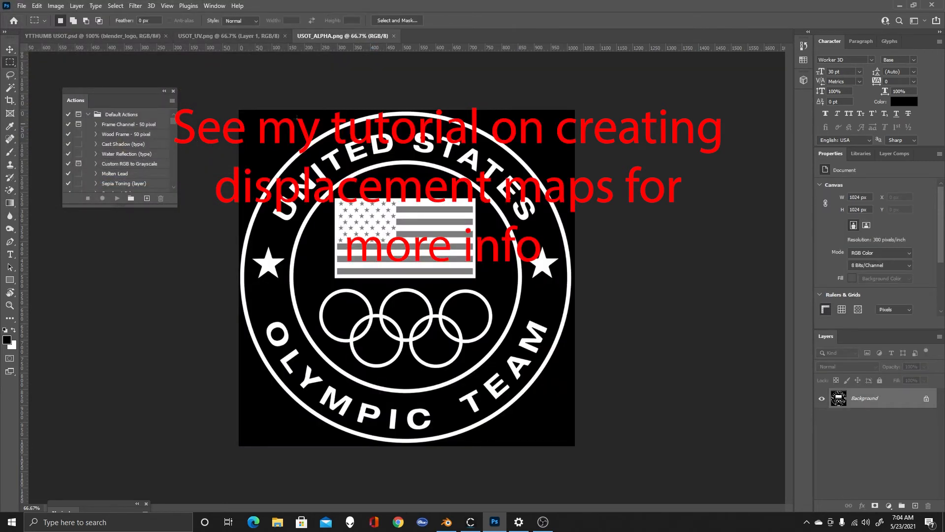
drag(228, 104, 693, 493)
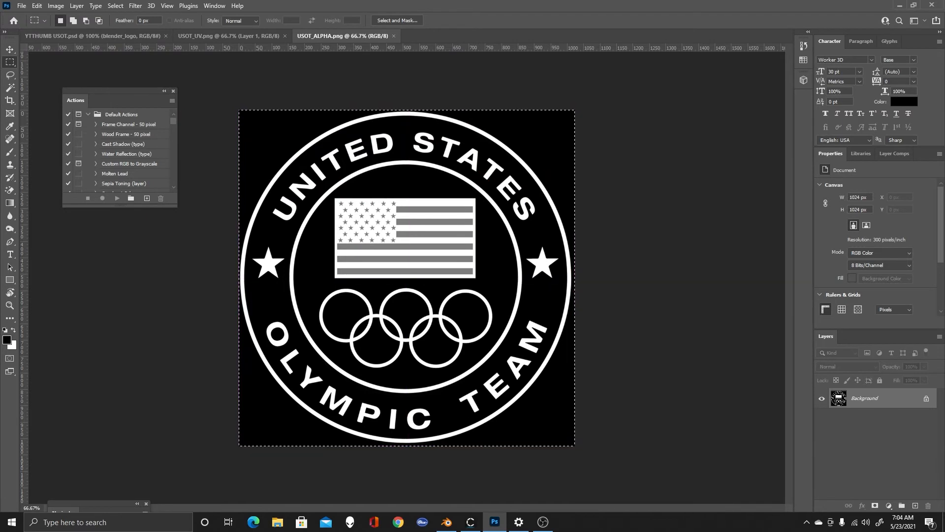
click(223, 37)
key(ctrl+v)
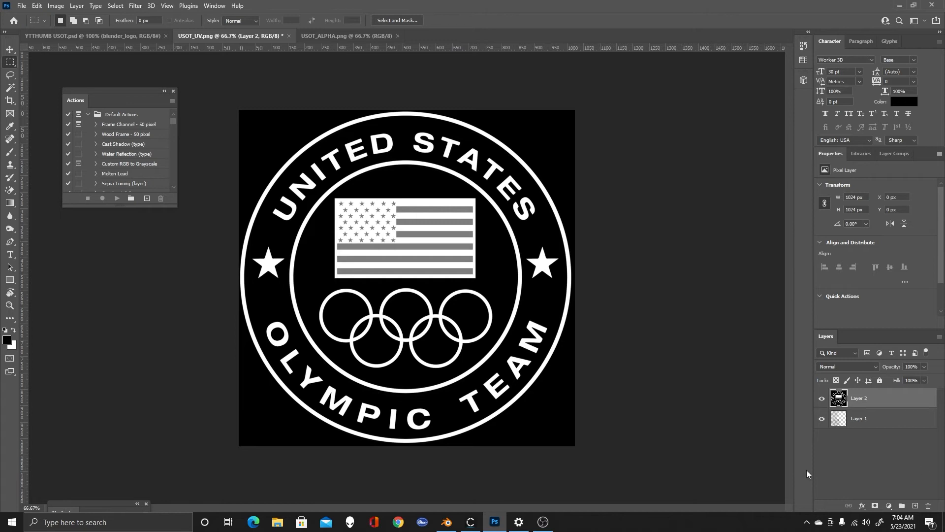
Scale the pasted logo to about 34.7%, lower its layer opacity to 45%, and move it over the spoked circular UV island
key(ctrl+t)
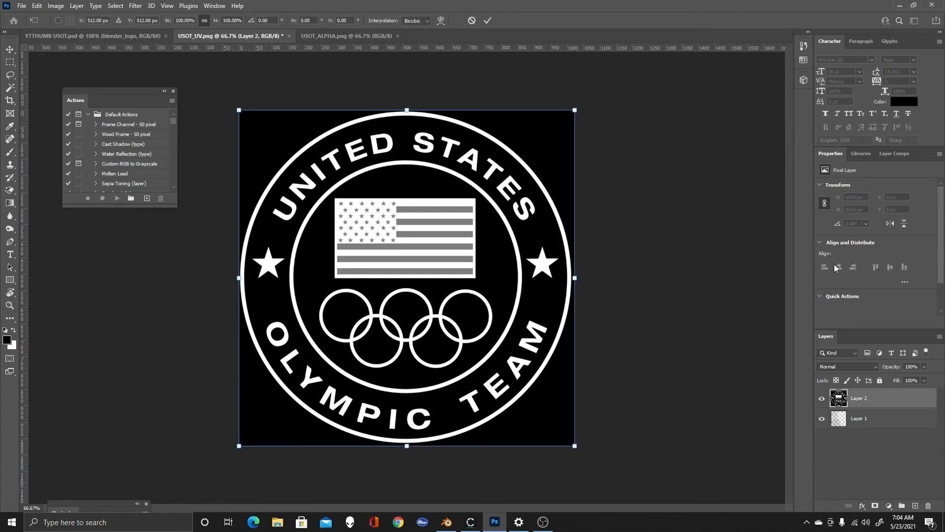
alt+drag(575, 110, 466, 219)
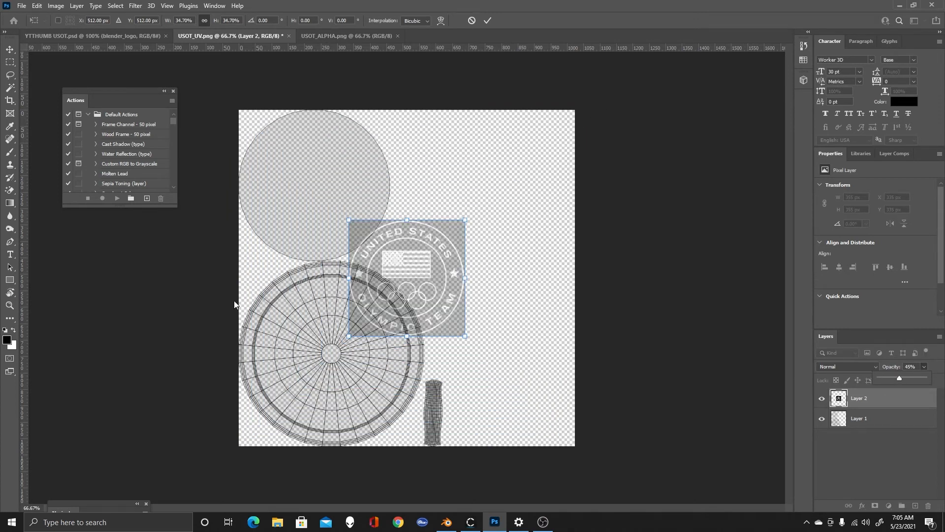
mouse_move(258, 339)
mouse_down()
mouse_move(254, 348)
mouse_move(255, 338)
mouse_up()
drag(433, 293, 344, 358)
Enlarge the logo to about 44.5% and centre it within the inner ring of the spoked UV island
drag(375, 399, 397, 421)
drag(350, 366, 361, 375)
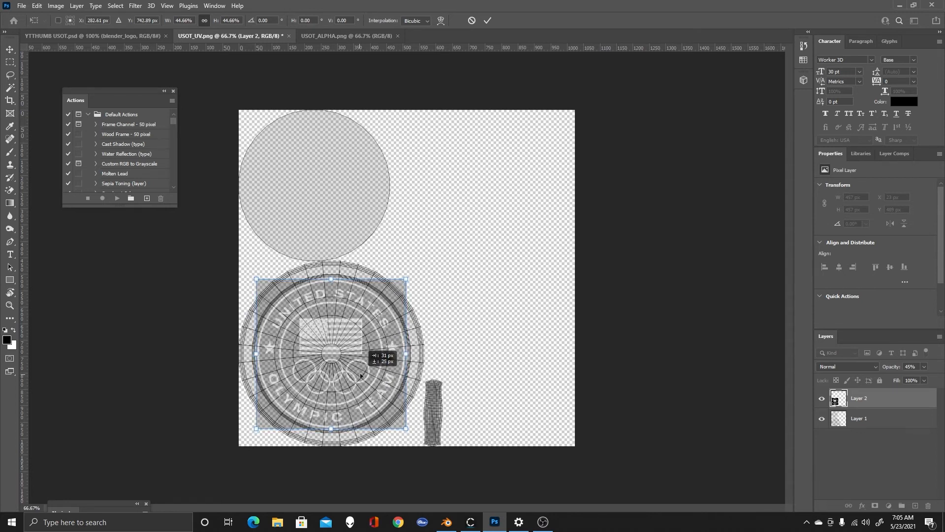
drag(360, 375, 360, 375)
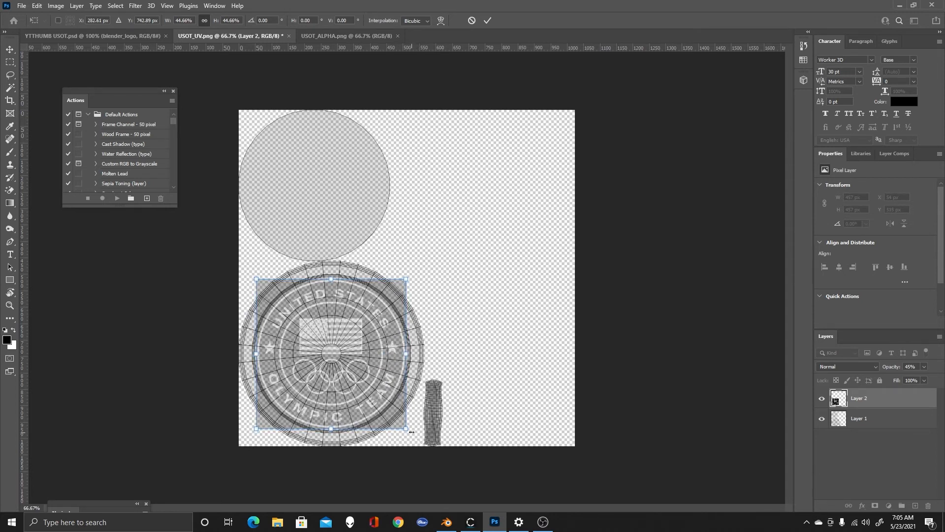
alt+drag(406, 429, 408, 430)
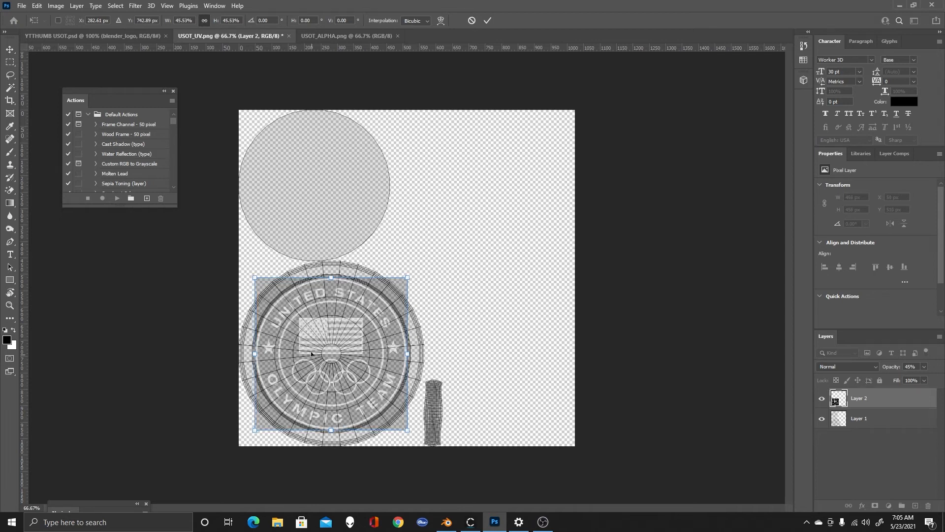
drag(346, 350, 347, 351)
alt+drag(407, 430, 406, 431)
drag(348, 384, 349, 383)
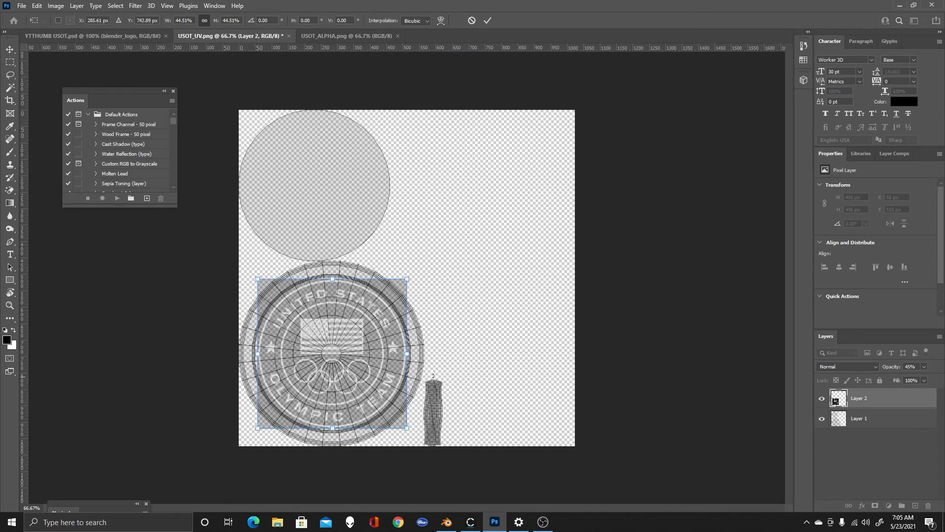
Restore the logo layer's opacity to 100% and apply the transform
click(924, 366)
drag(914, 380, 942, 379)
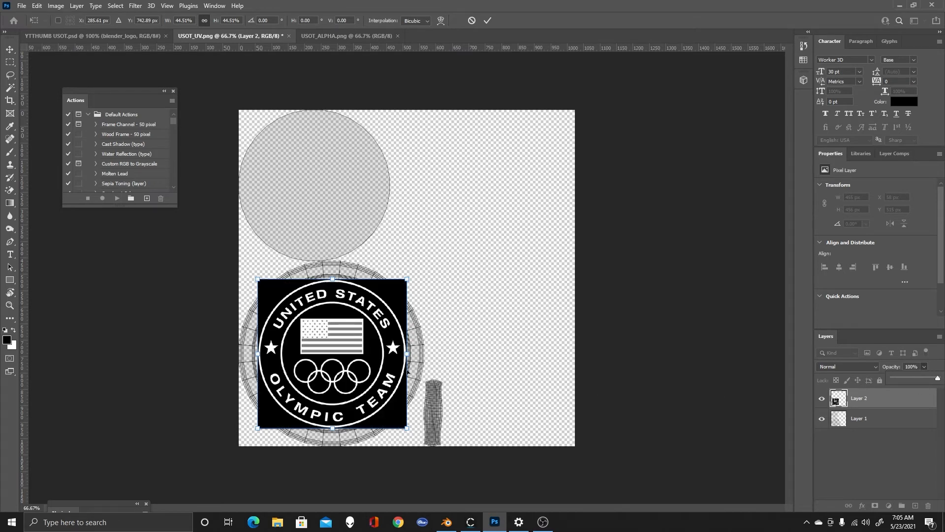
click(477, 350)
key(Return)
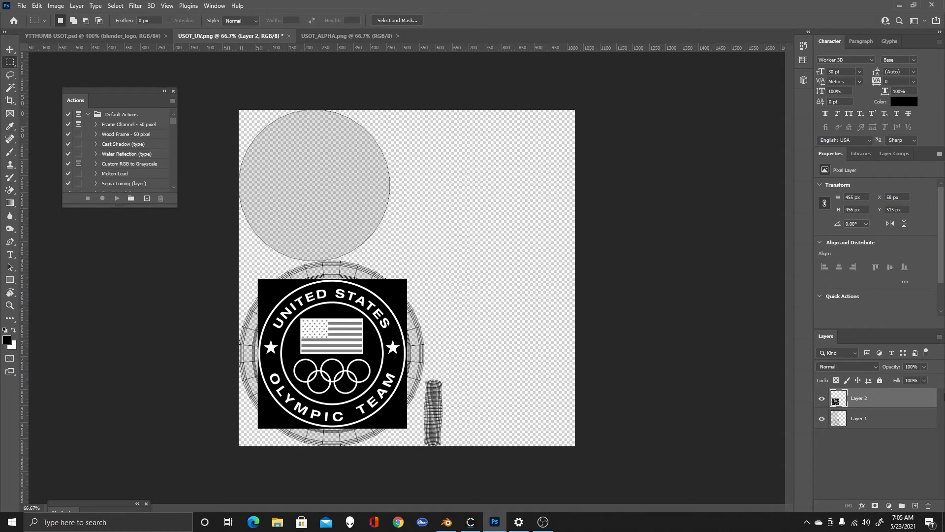
Add a black (000000) solid color fill layer and place it between the logo layer and the UV layout layer
click(889, 506)
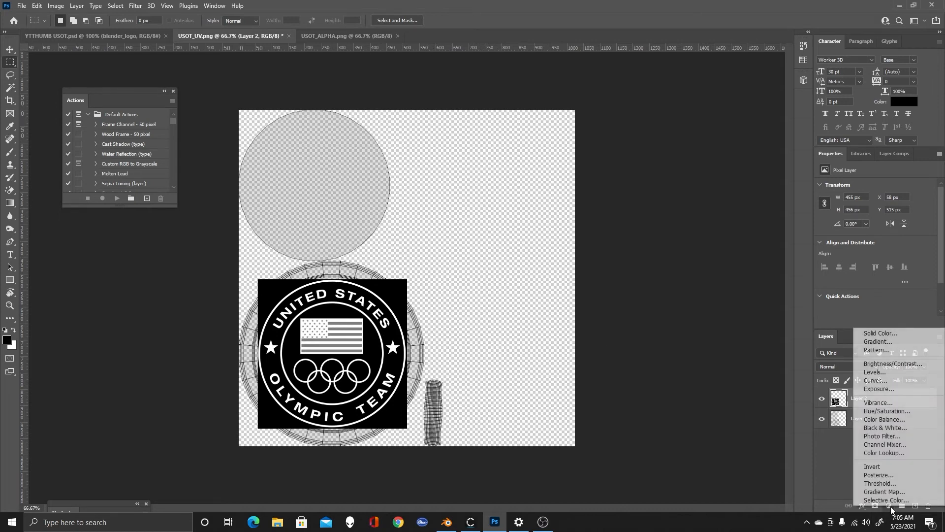
click(909, 333)
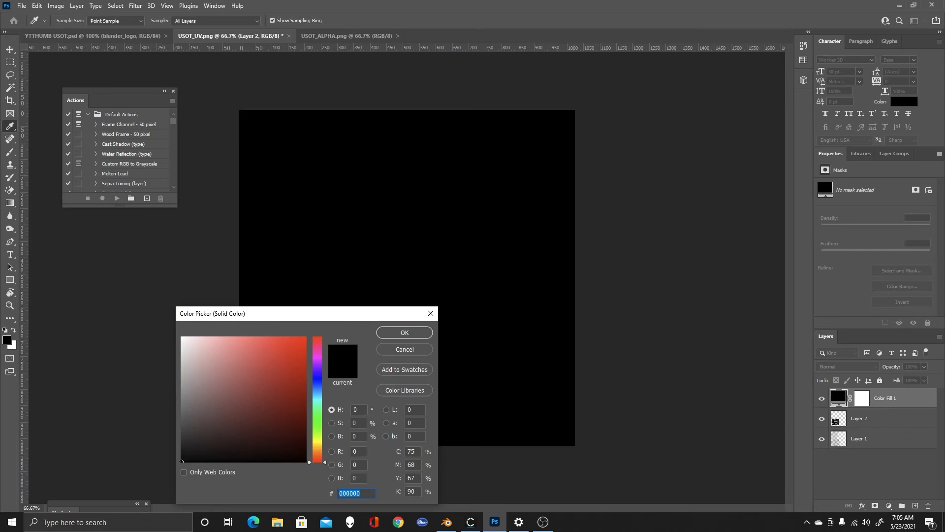
click(407, 335)
drag(900, 398, 889, 429)
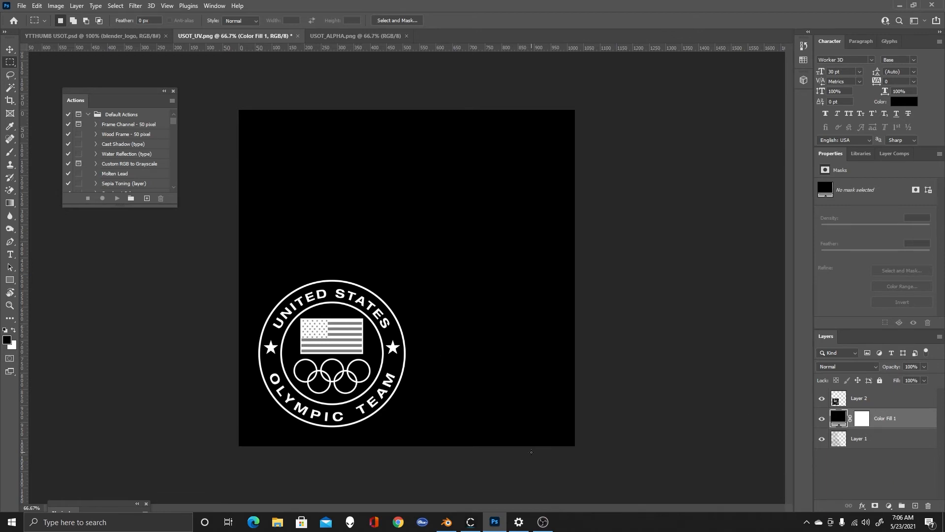
Export the logo image as a JPG named USOT_UV_DISP.jpg
click(21, 5)
click(61, 124)
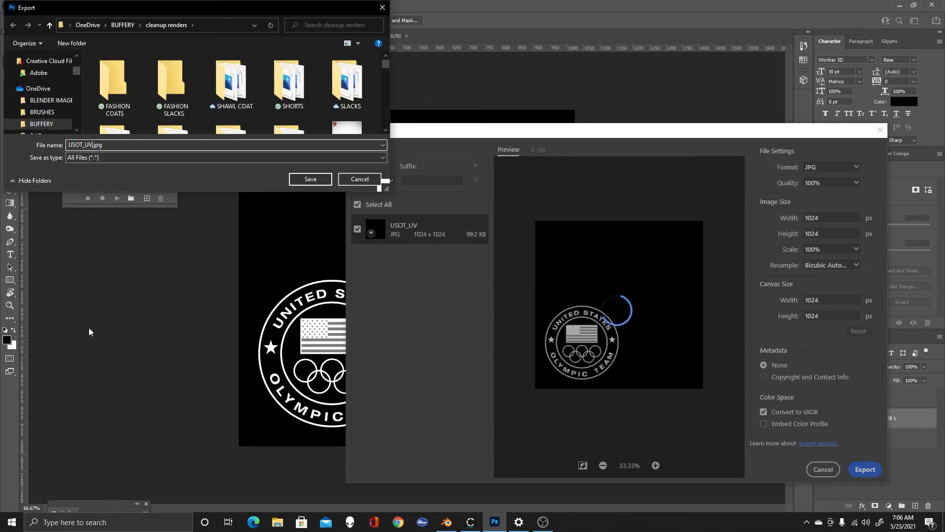
text(_DISP)
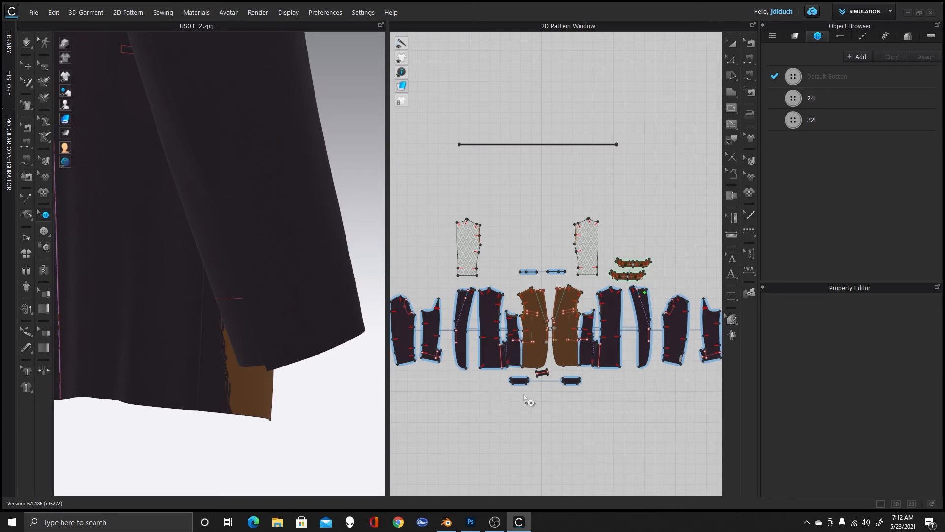
scroll(574, 371, up, 10)
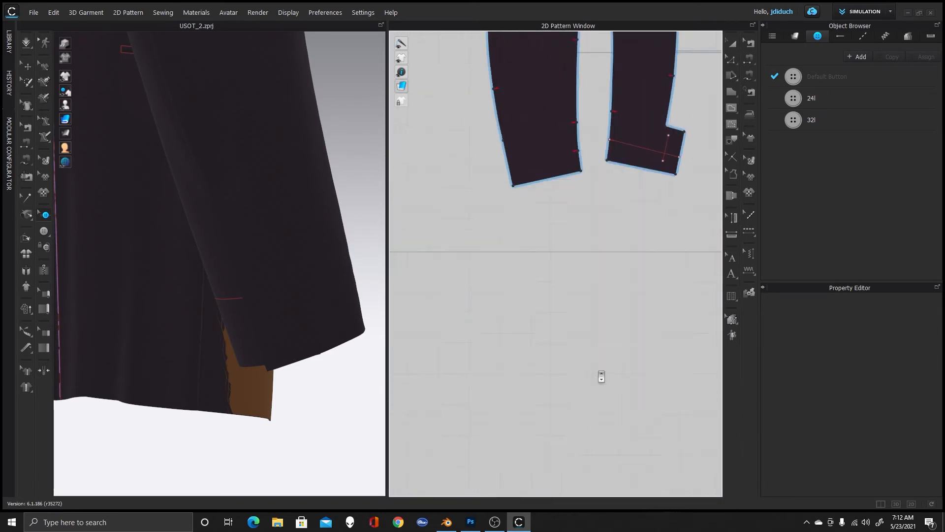
scroll(601, 376, up, 2)
scroll(527, 226, up, 6)
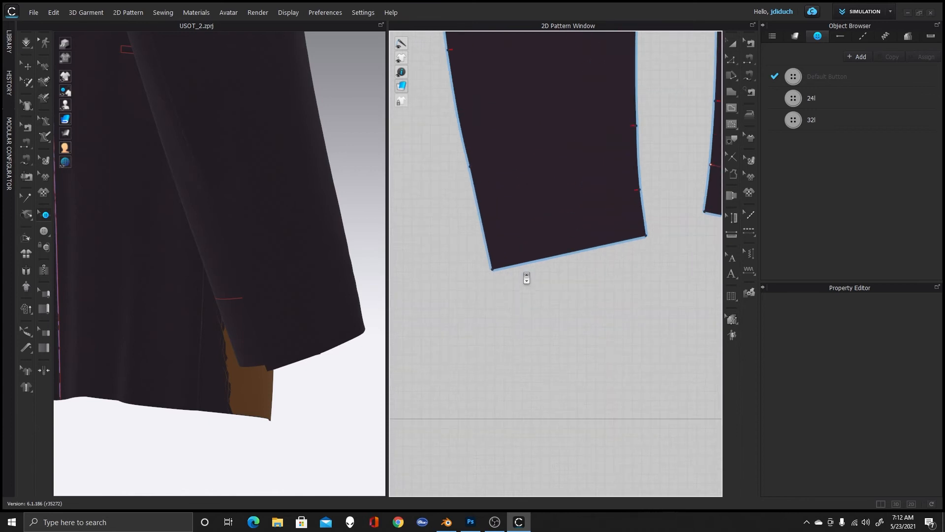
scroll(526, 278, up, 1)
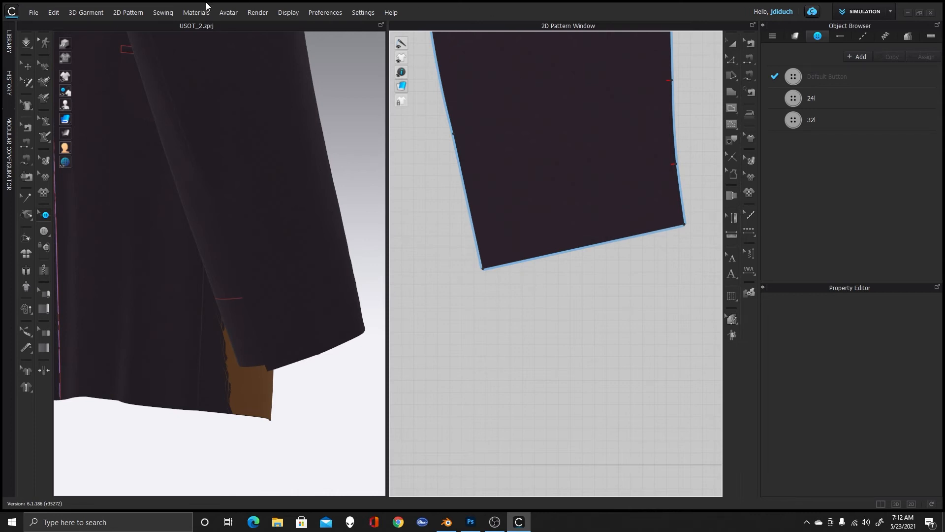
In CLO, start registering a custom button named USOT_2 and assign it the gold button image as thumbnail
click(195, 14)
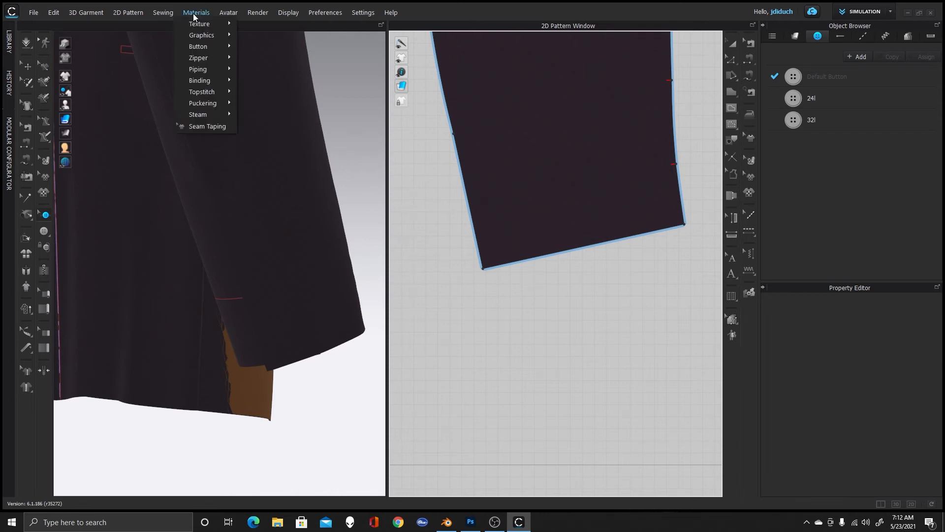
mouse_move(217, 46)
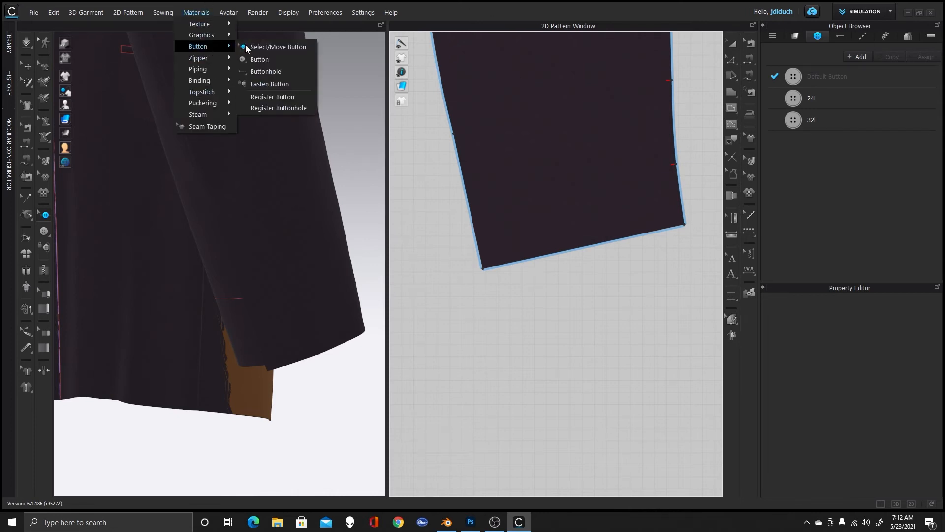
click(288, 97)
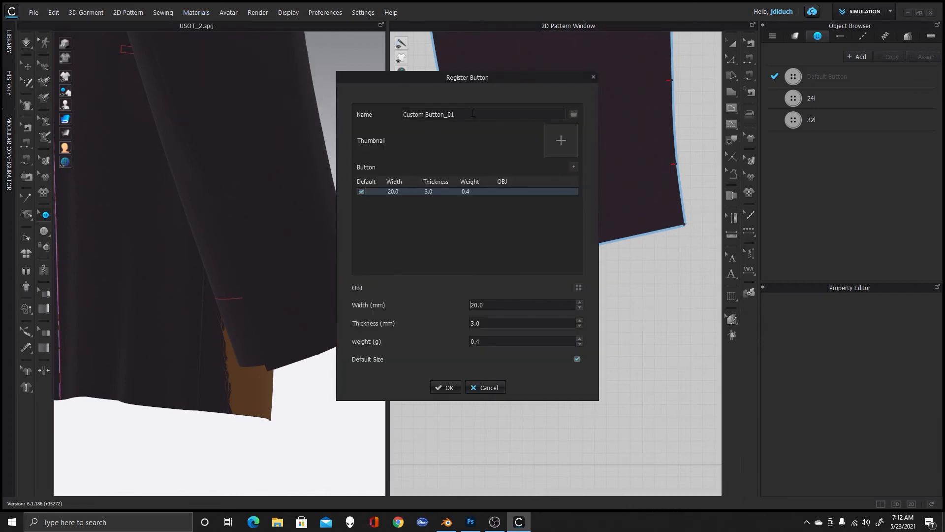
drag(456, 114, 426, 102)
text(uSOT_2)
click(562, 142)
click(570, 224)
click(655, 351)
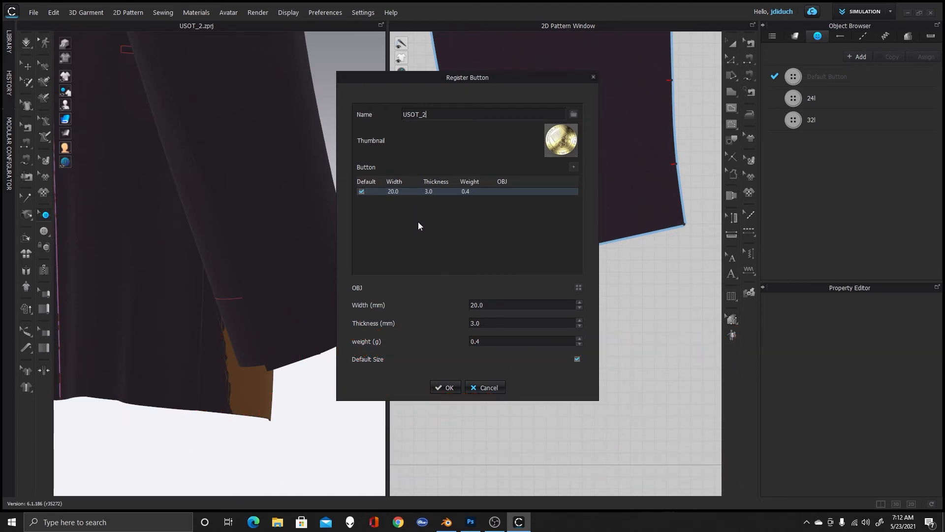
Add a second size to the button, and set the first size's name to 32L and its thickness to 6 mm
click(573, 167)
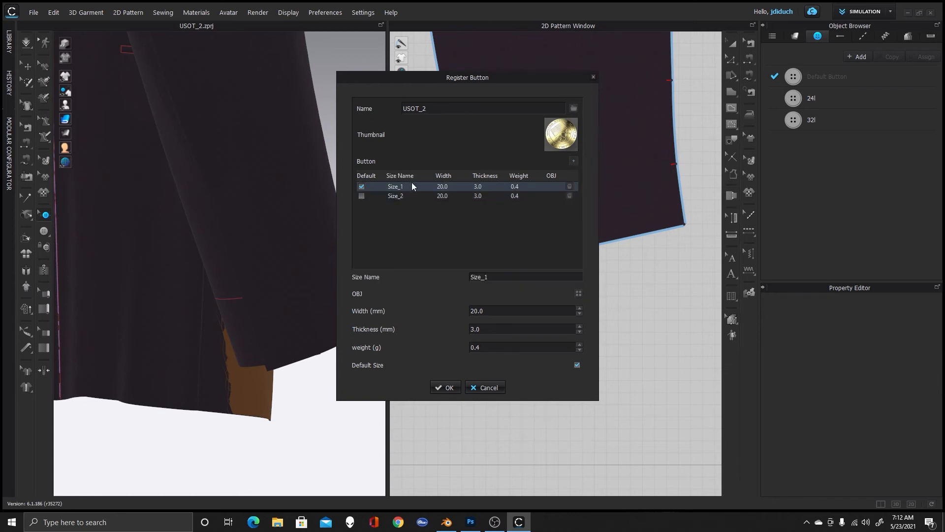
click(510, 275)
text(32)
key(BackSpace)
key(BackSpace)
key(BackSpace)
key(BackSpace)
key(BackSpace)
key(BackSpace)
key(BackSpace)
key(BackSpace)
text(32)
drag(480, 329, 462, 333)
Name the second size 24L and set its width to 15 mm and its thickness to 6 mm
click(409, 197)
drag(497, 276, 421, 273)
text(24L)
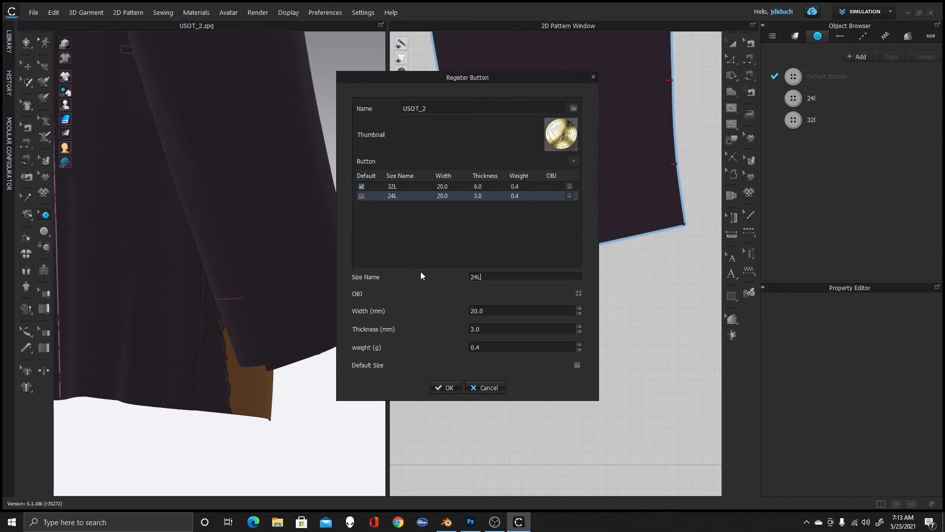
drag(538, 310, 467, 314)
click(486, 329)
key(BackSpace)
key(BackSpace)
text(6.0)
key(Return)
Assign USOT_BUTTON 10.obj to both the 24L and 32L sizes and register the button preset
click(579, 293)
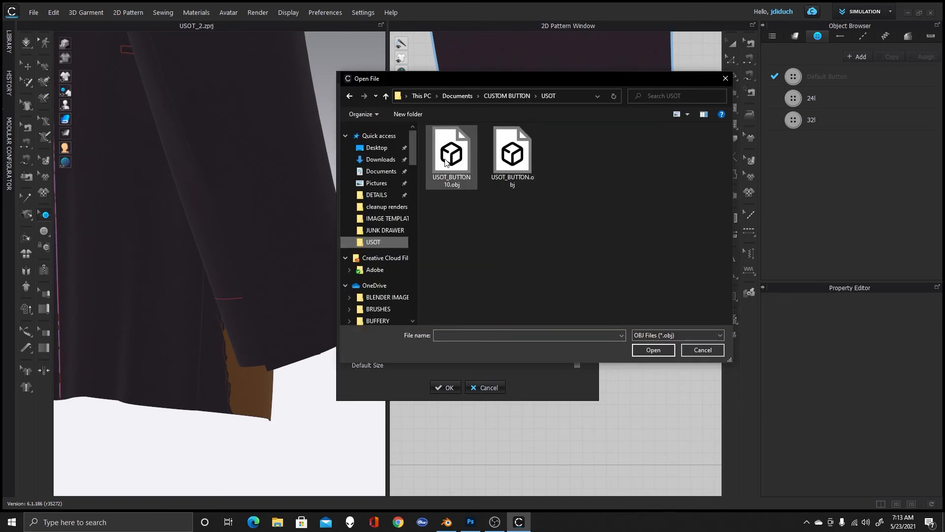
click(451, 157)
click(653, 350)
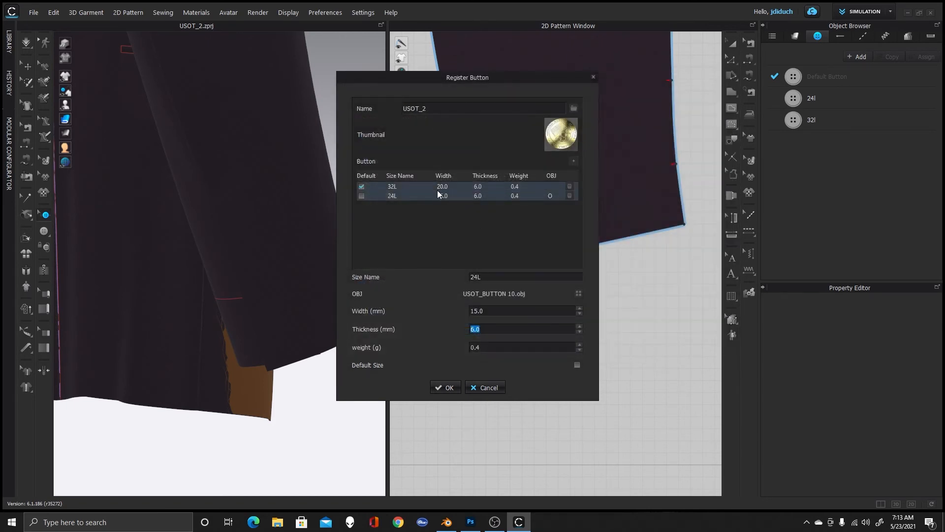
click(415, 186)
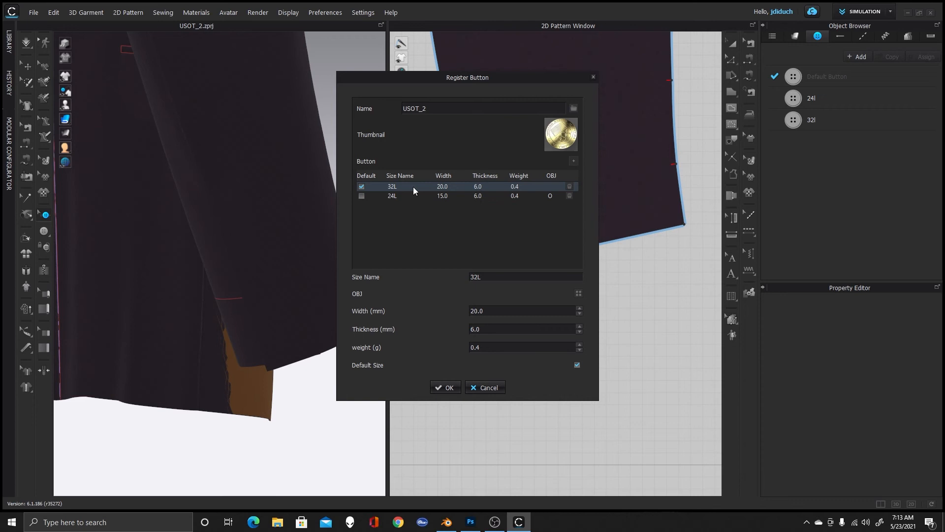
click(578, 293)
click(454, 134)
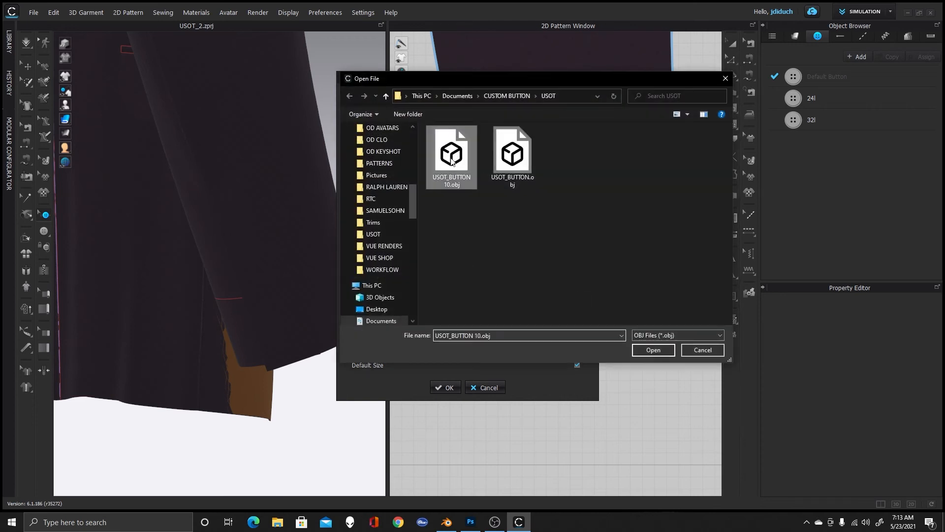
click(653, 350)
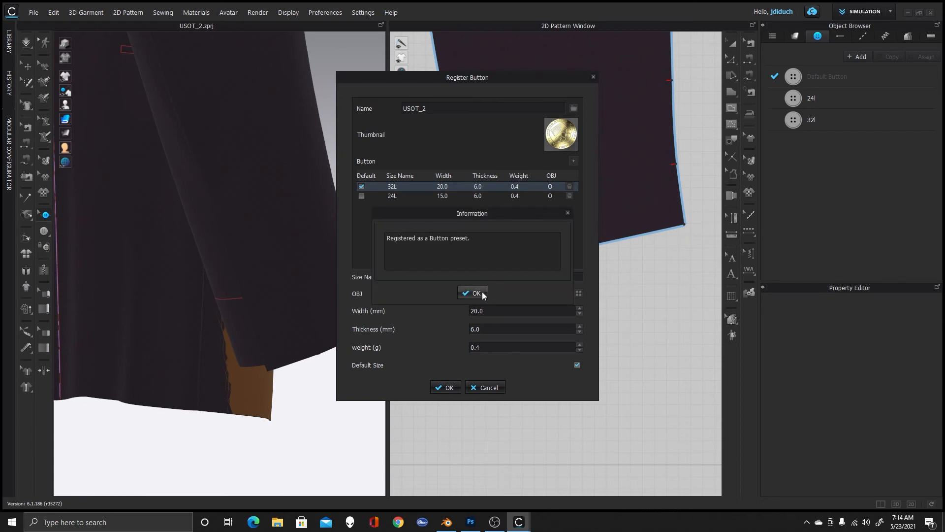
click(485, 292)
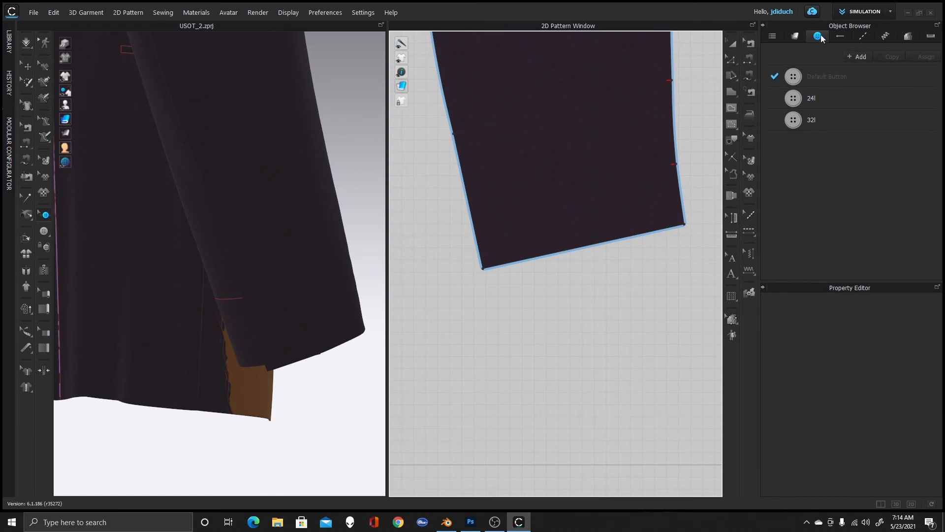
Add a new button style and rename it USOT_BRASS_2
click(861, 56)
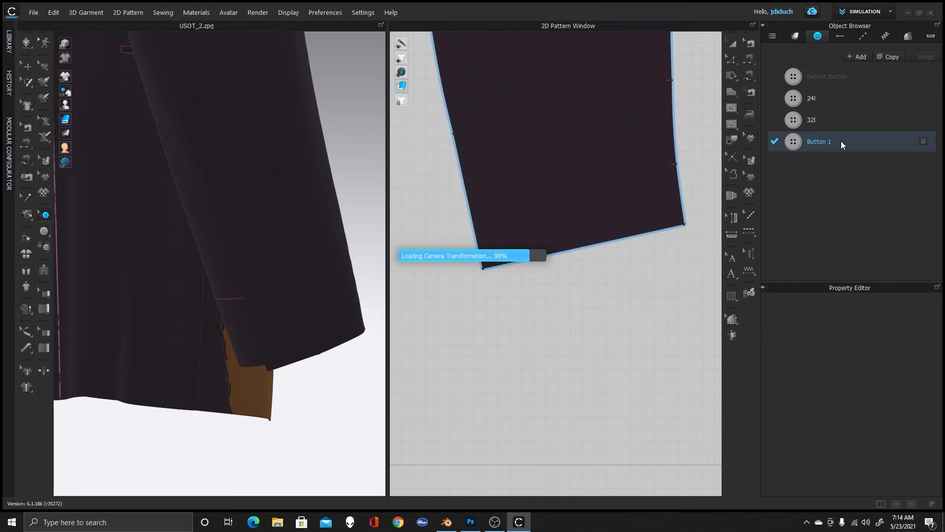
double_click(840, 141)
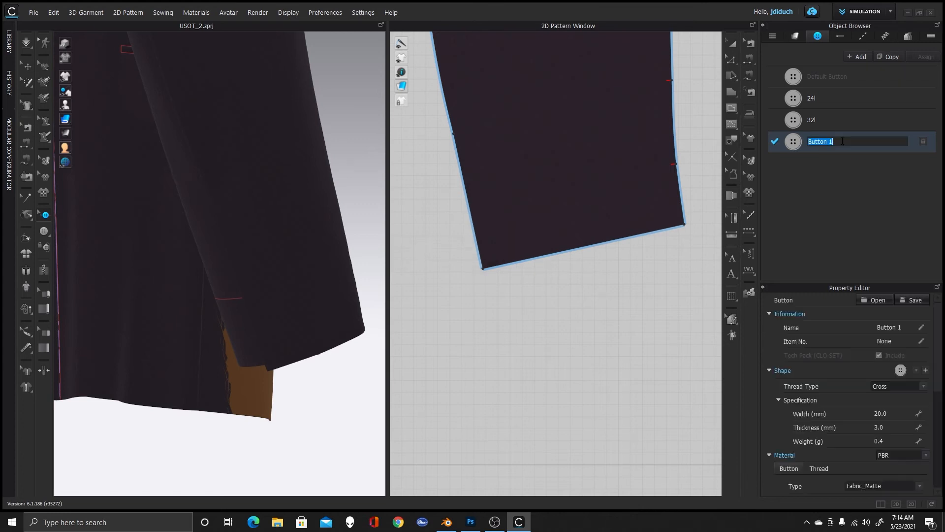
text(USOT_BRASS_2)
key(Return)
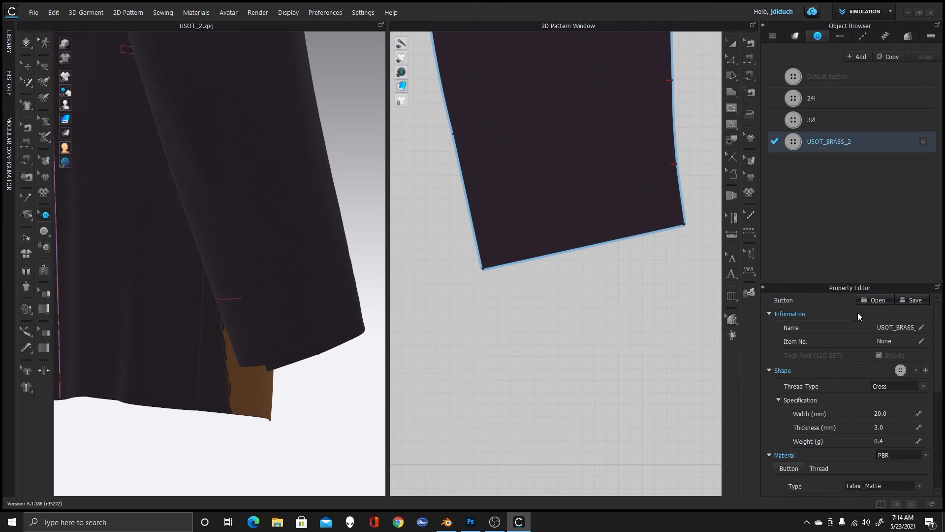
Give USOT_BRASS_2 the newly registered gold button shape and choose its size specification
click(917, 370)
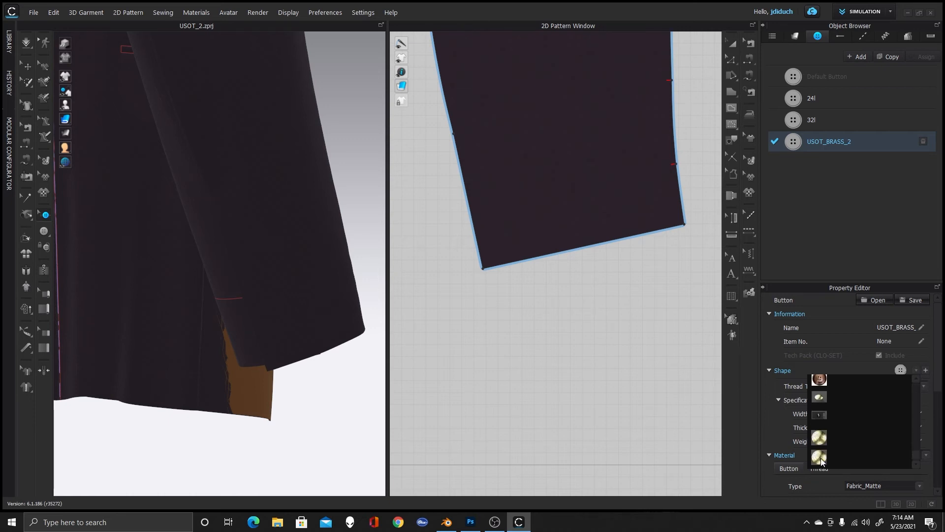
click(819, 457)
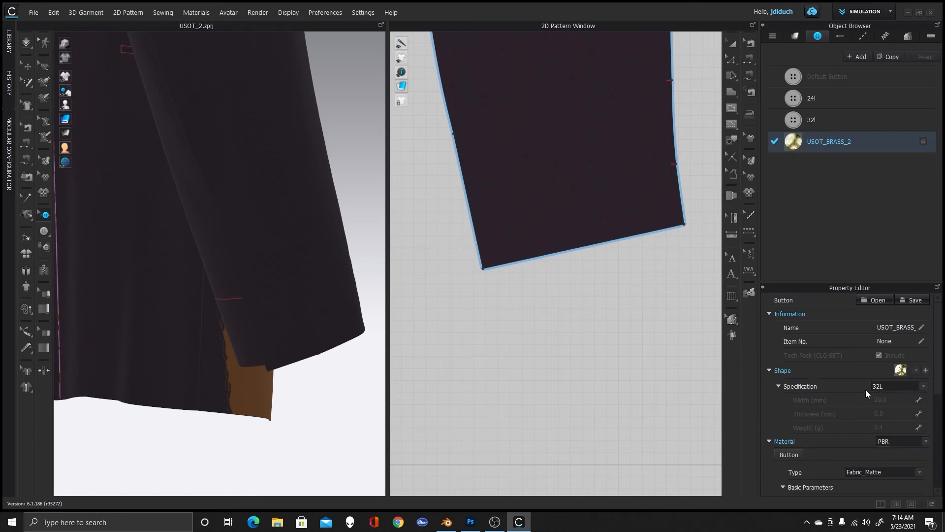
click(923, 387)
click(896, 401)
Set the button's material type to Metal and its colour to a darkened brass yellow (#BAB041)
scroll(842, 417, down, 3)
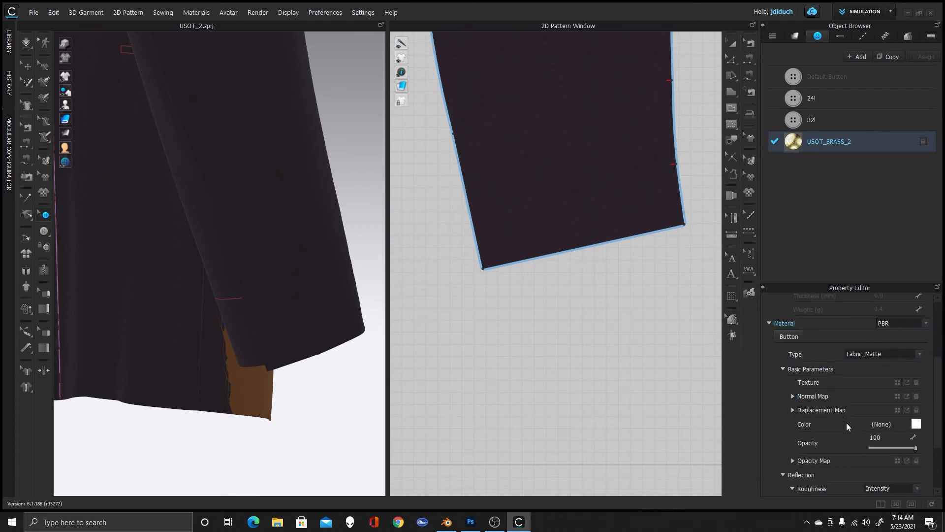
click(920, 353)
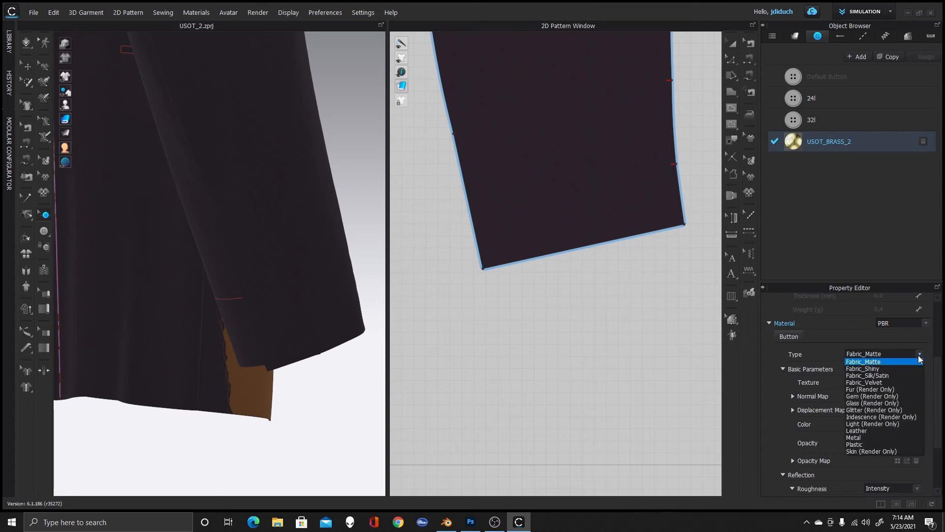
click(875, 439)
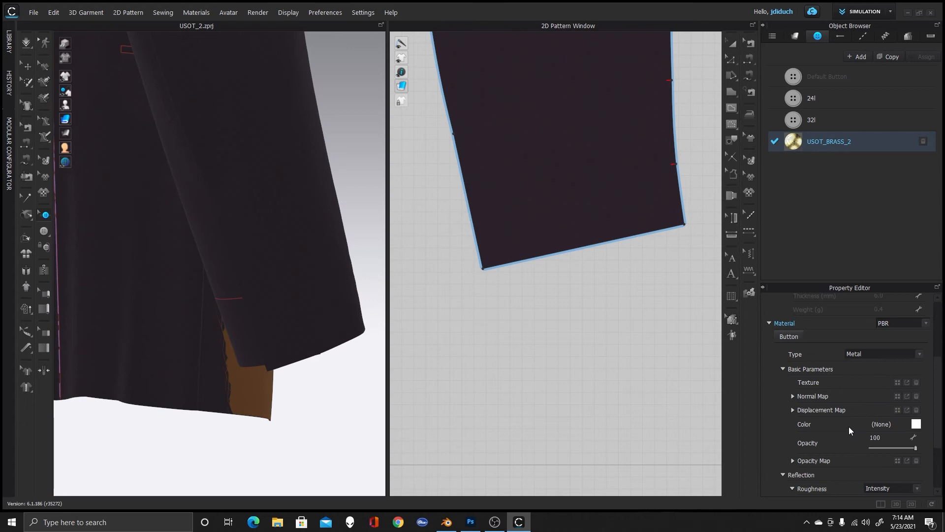
click(916, 425)
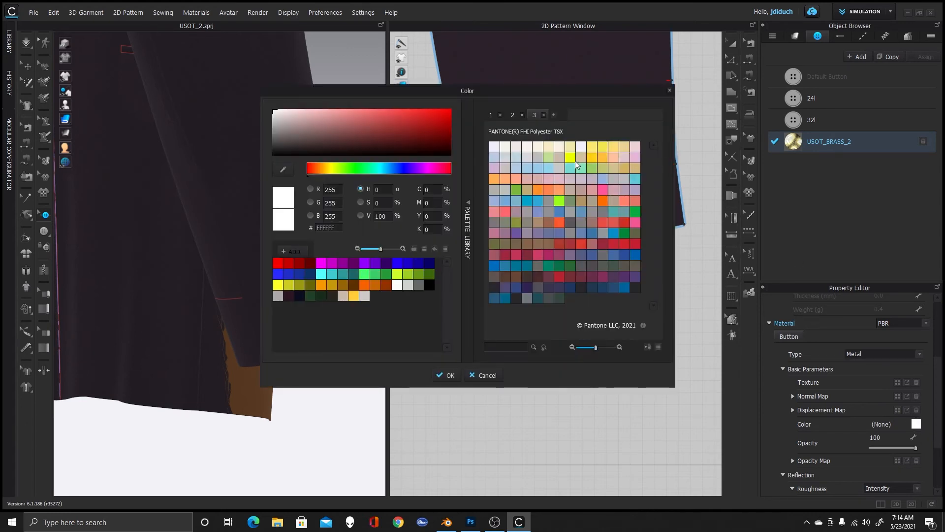
click(604, 148)
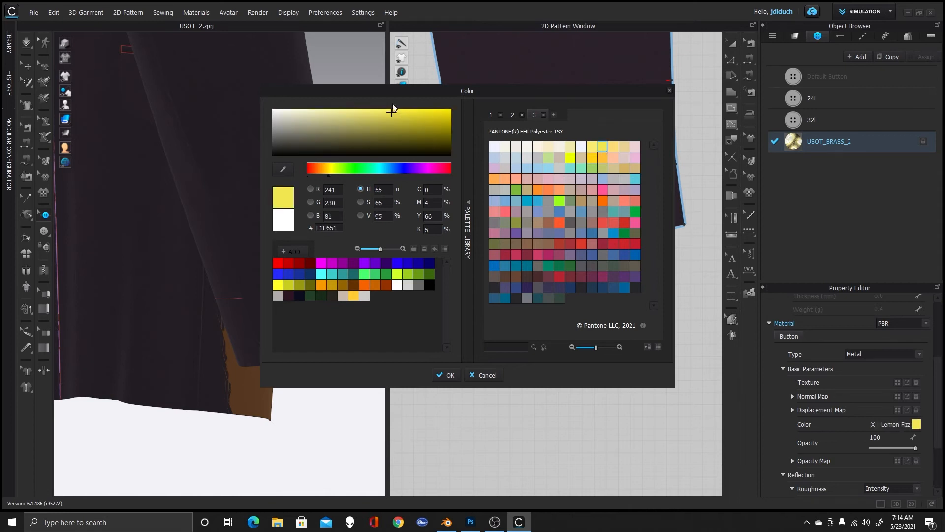
click(393, 117)
drag(393, 117, 389, 122)
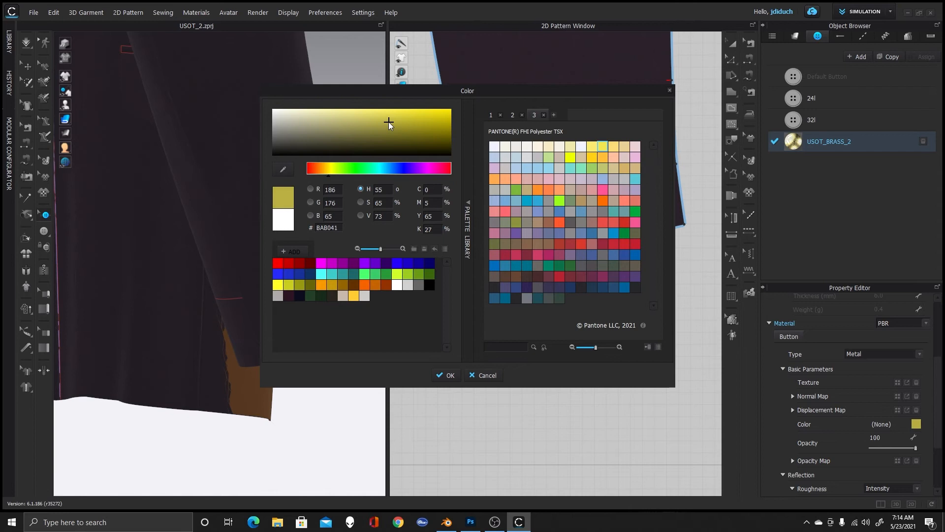
click(451, 376)
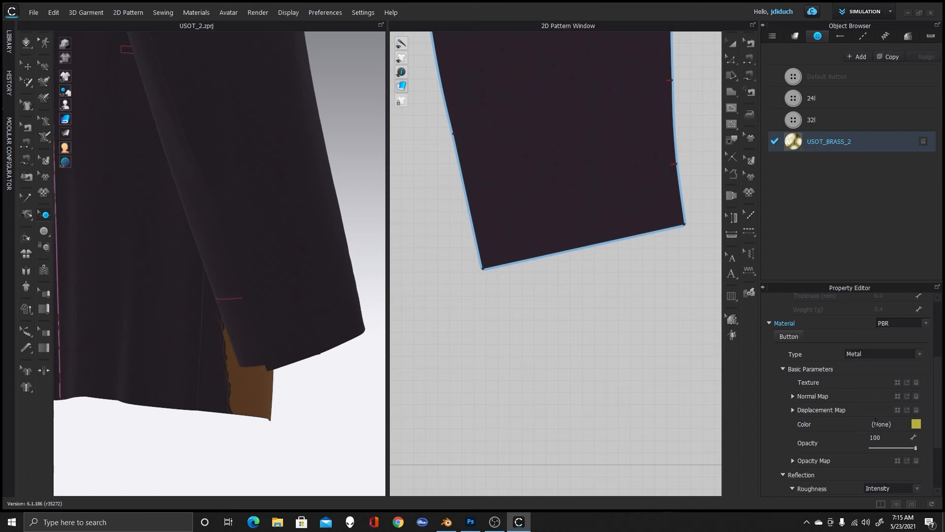
Load USOT_UV_DISP.jpg from the USOT folder as the button material's displacement map
scroll(876, 422, down, 3)
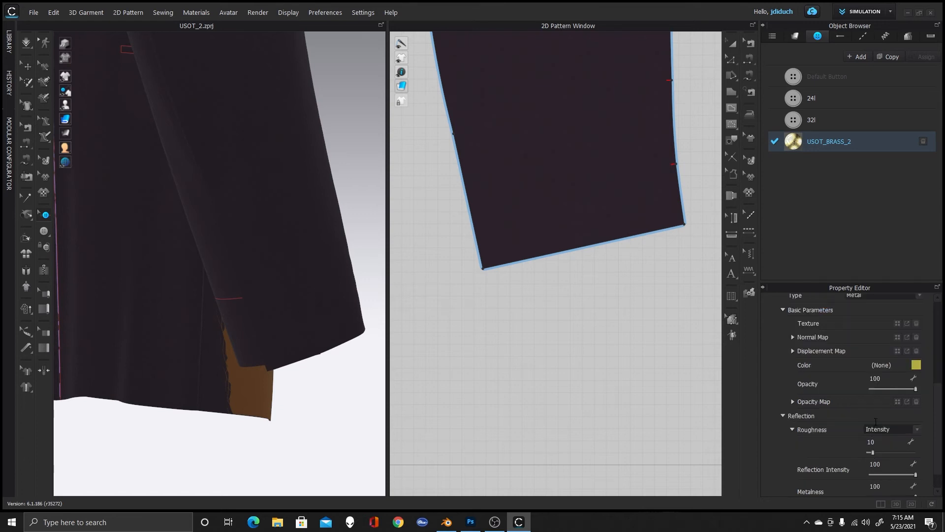
click(898, 352)
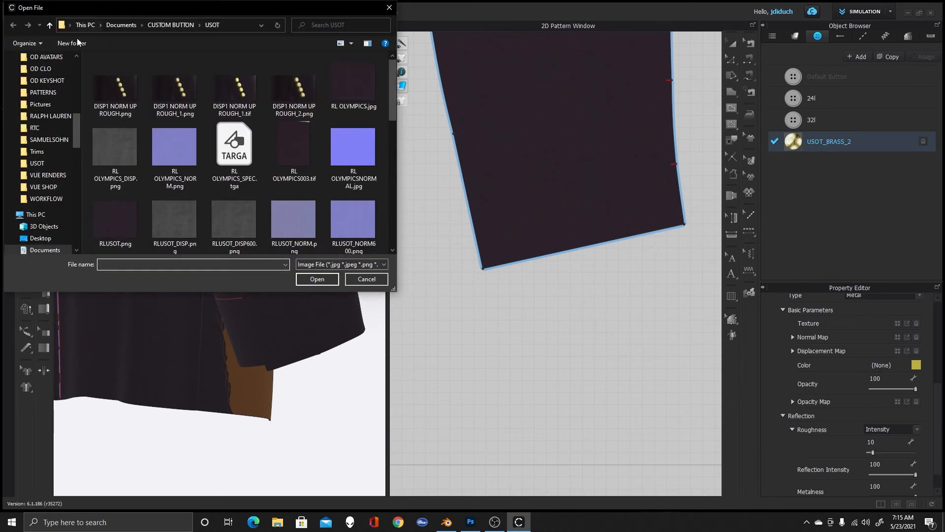
scroll(253, 179, down, 5)
scroll(288, 178, down, 2)
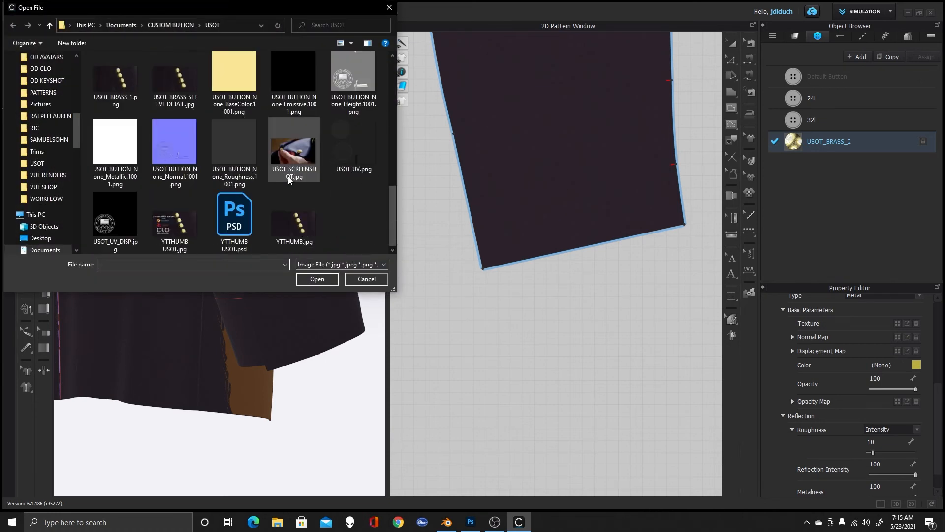
click(107, 208)
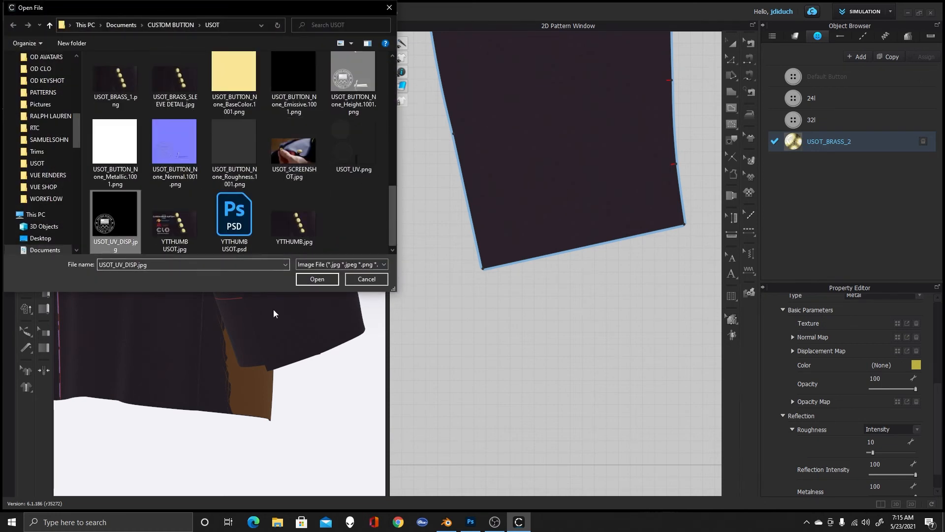
click(318, 279)
Set the displacement map amount to 0.25 mm
click(888, 365)
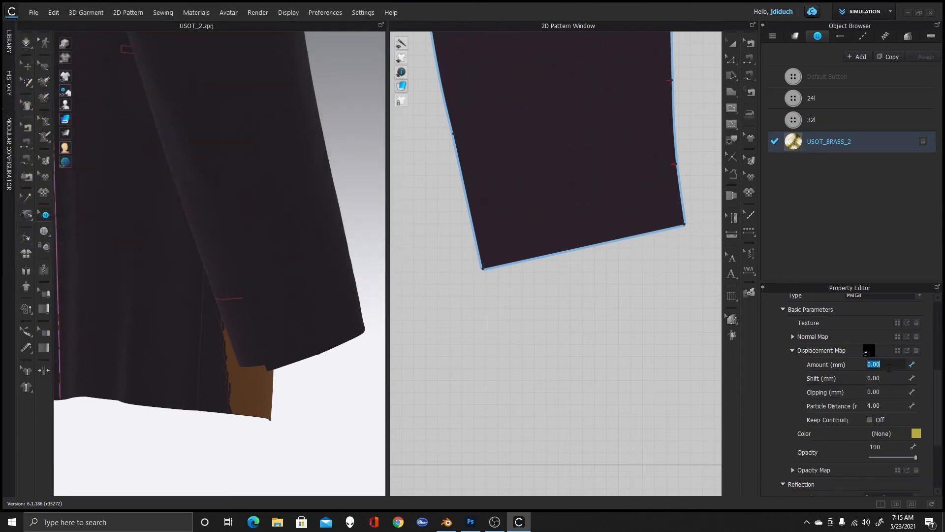
text(0.25)
key(Return)
scroll(890, 440, down, 3)
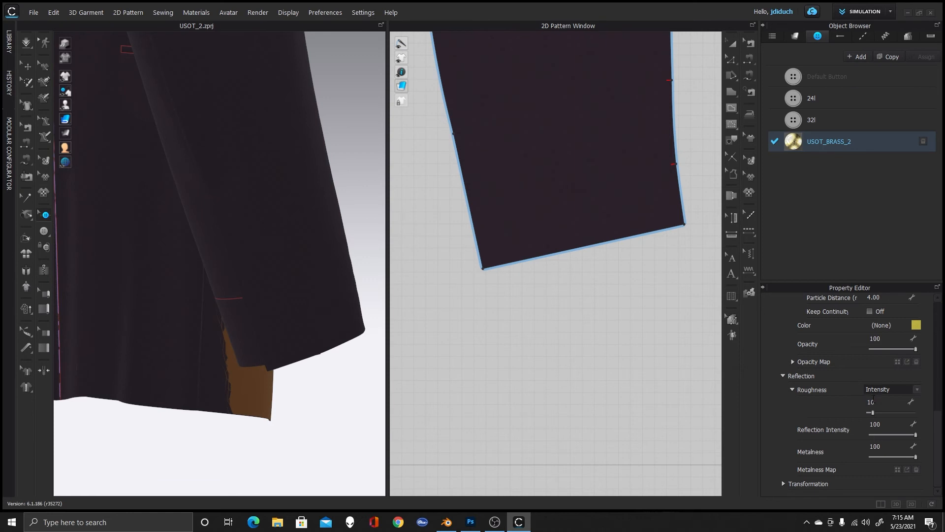
Set the button material's roughness intensity to 21 and place three USOT_BRASS_2 buttons along the sleeve edge near the cuff
drag(873, 413, 880, 418)
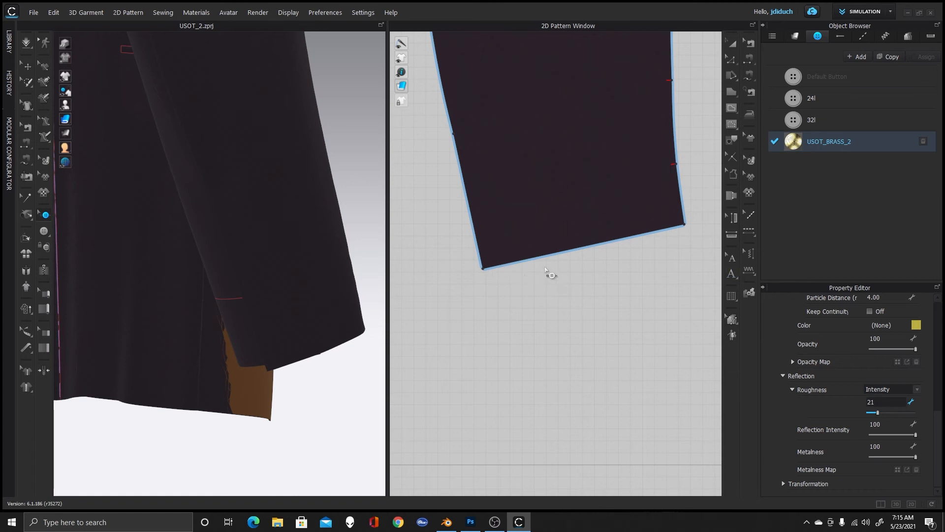
click(44, 230)
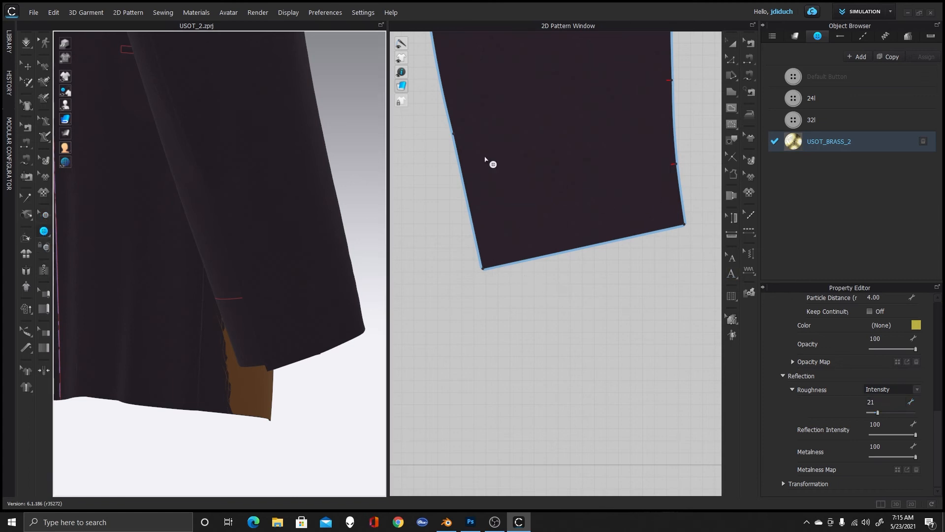
click(487, 208)
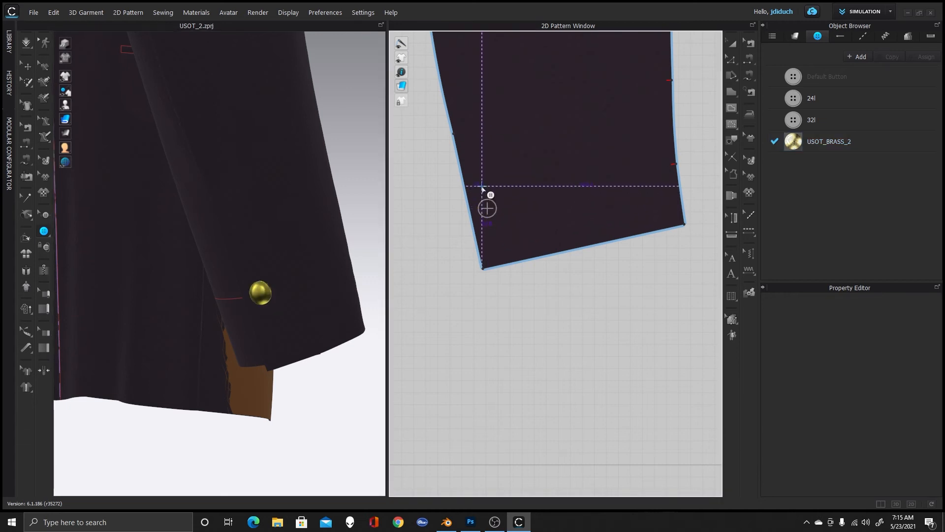
click(482, 189)
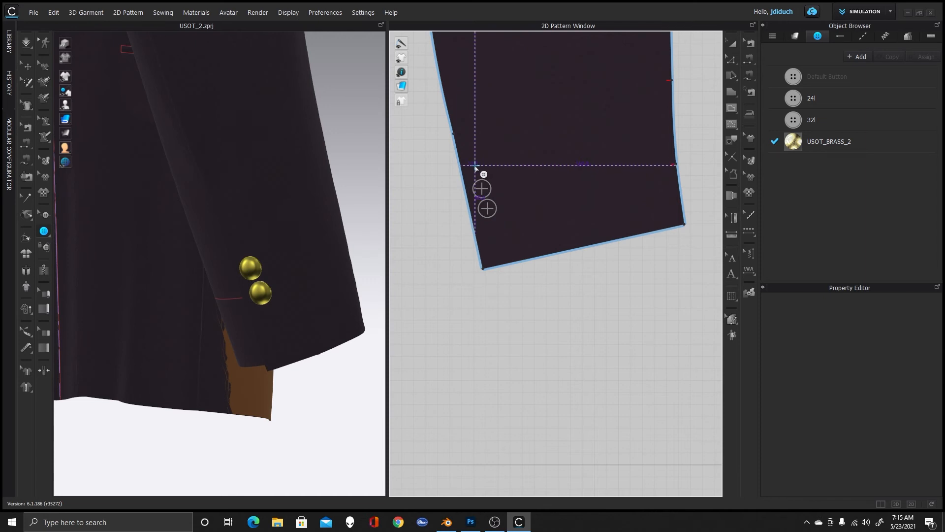
click(475, 165)
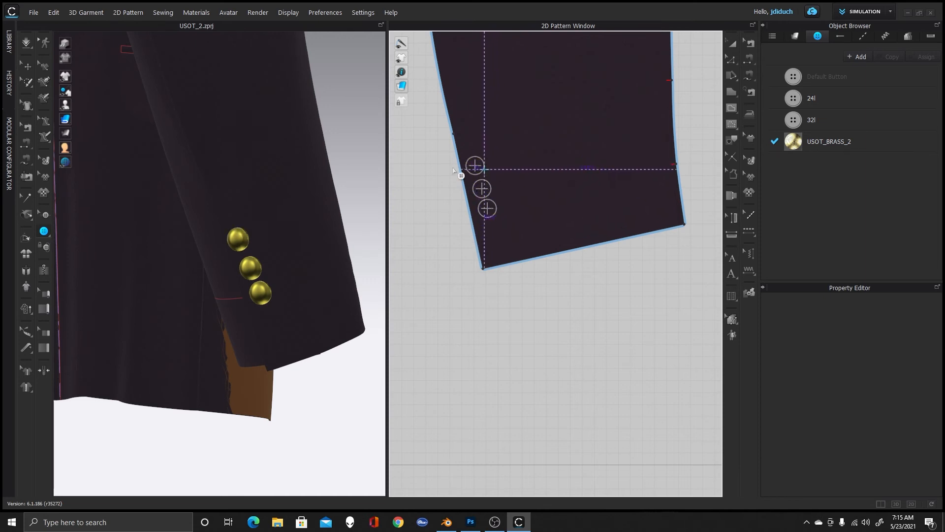
Move the uppermost of the three cuff buttons slightly closer to the middle one to even out the spacing
click(45, 215)
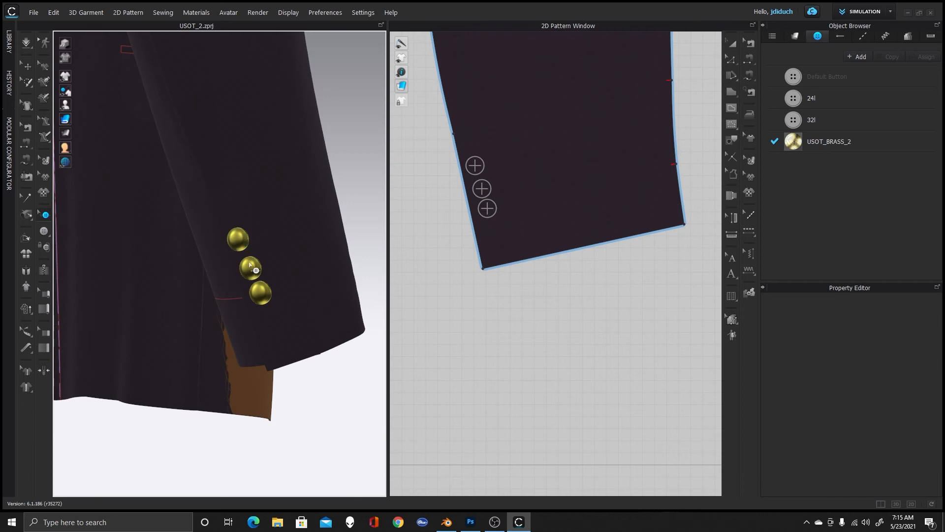
click(474, 166)
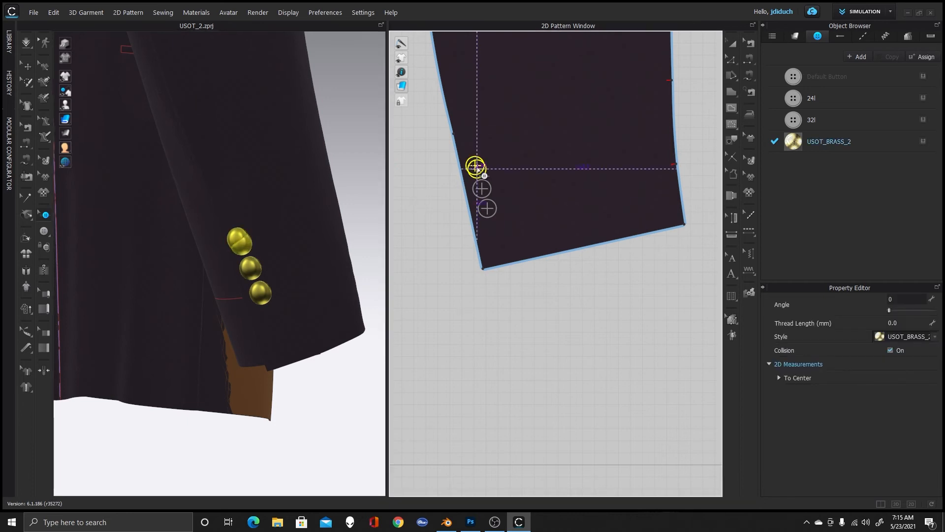
drag(477, 169, 476, 169)
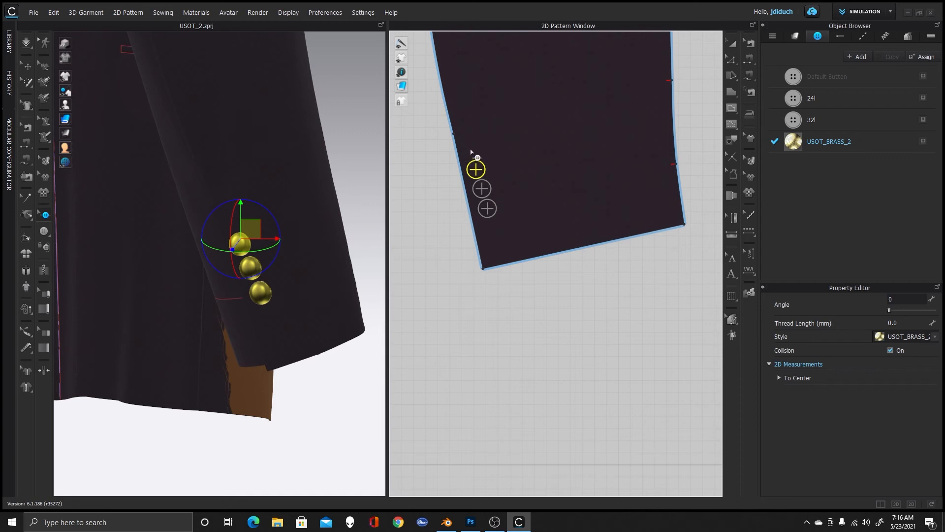
key(Escape)
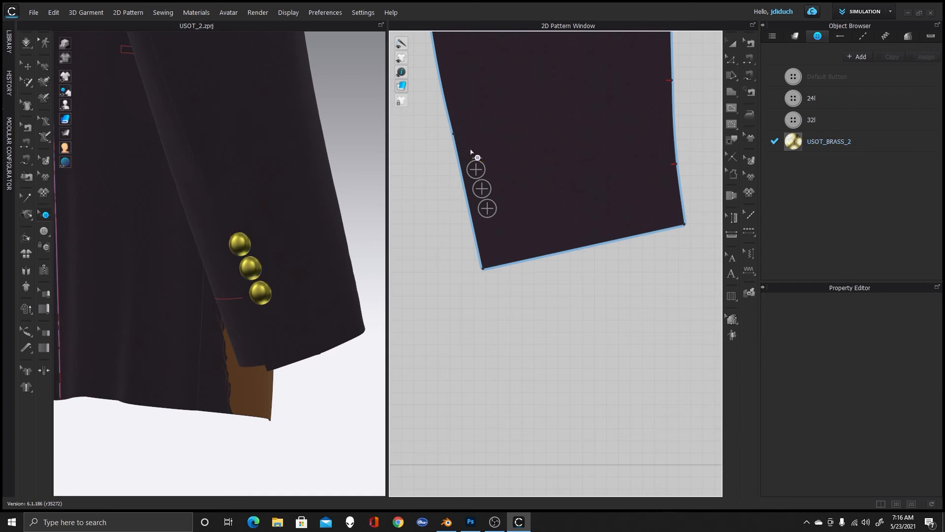
Place a fourth button above the other three along the sleeve edge and try fine-tuning its position
click(44, 231)
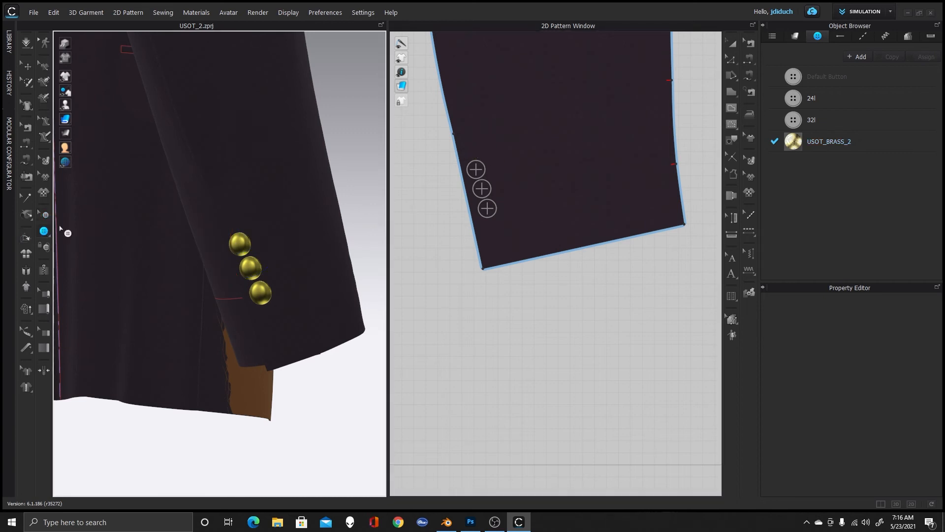
click(469, 151)
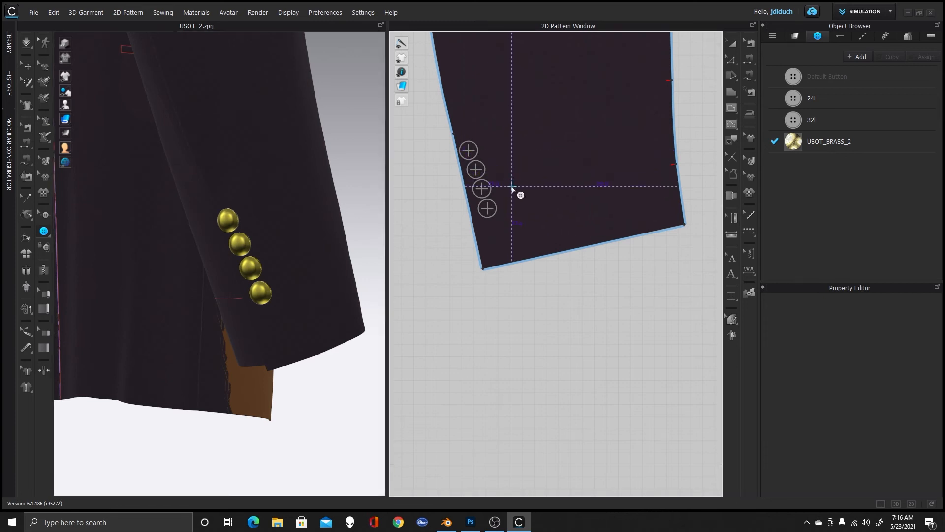
click(50, 215)
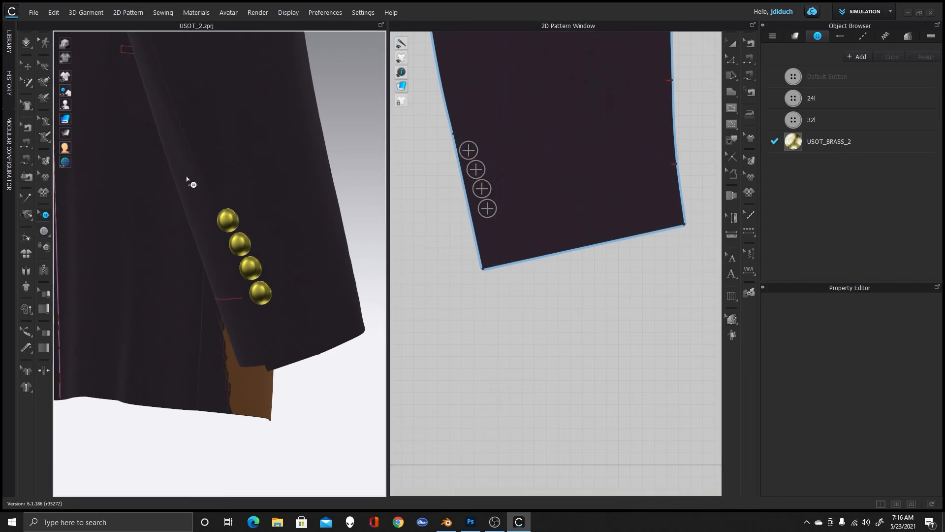
click(469, 151)
drag(471, 152, 472, 150)
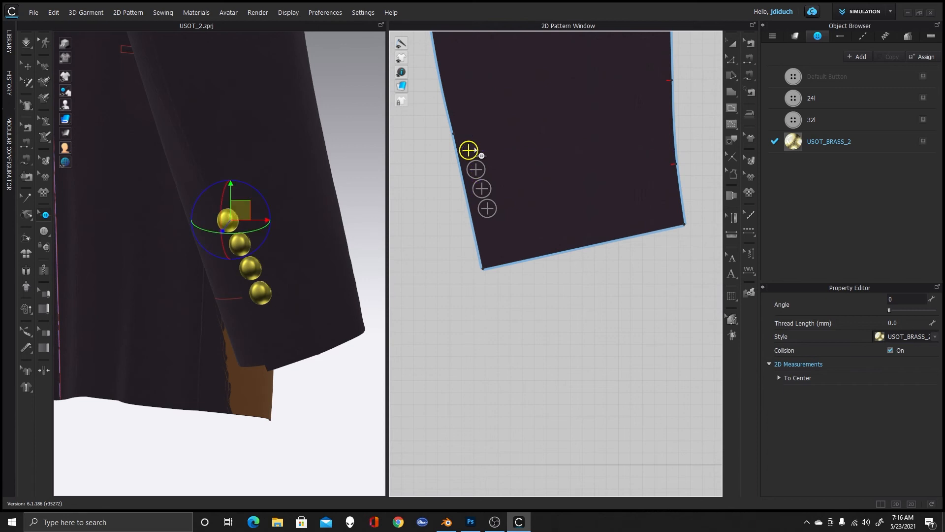
click(478, 173)
drag(470, 152, 471, 154)
Open the render window and start an interactive render framed closely on the four cuff buttons
click(259, 13)
click(265, 22)
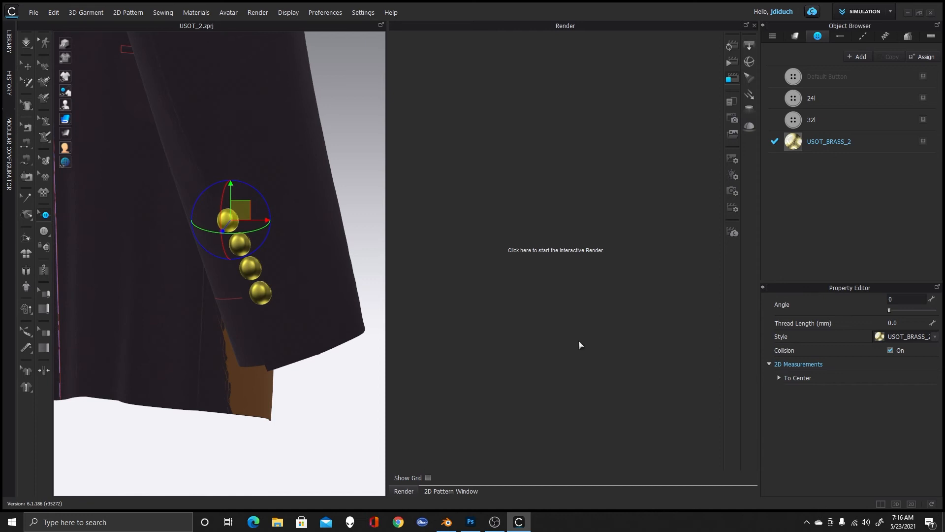
click(590, 248)
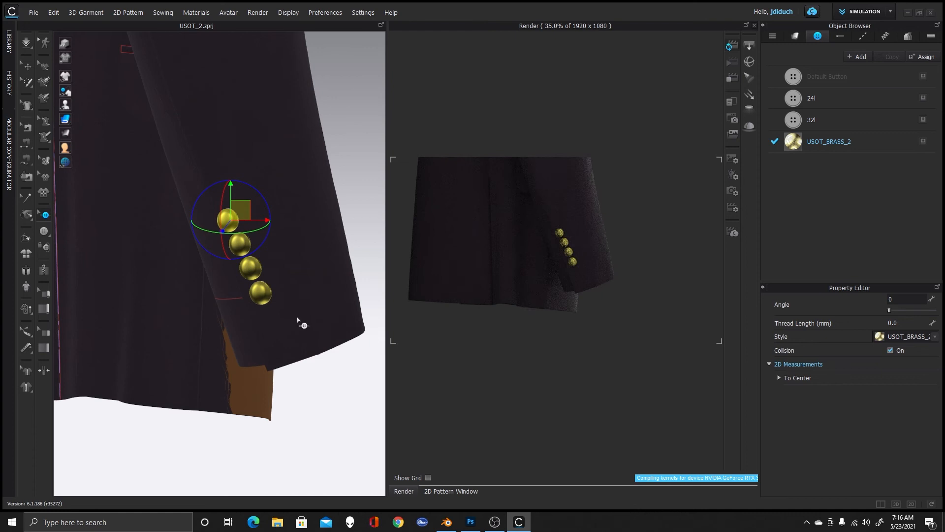
scroll(252, 305, up, 6)
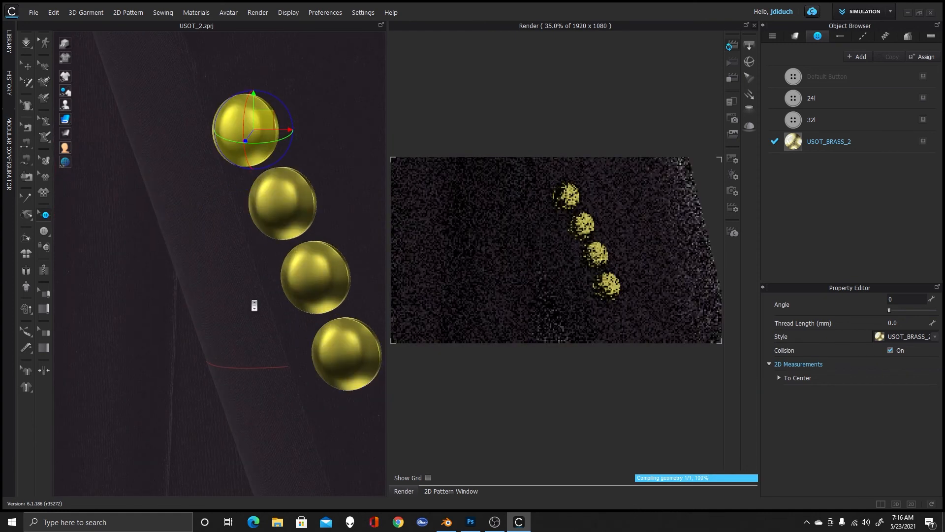
scroll(254, 306, up, 2)
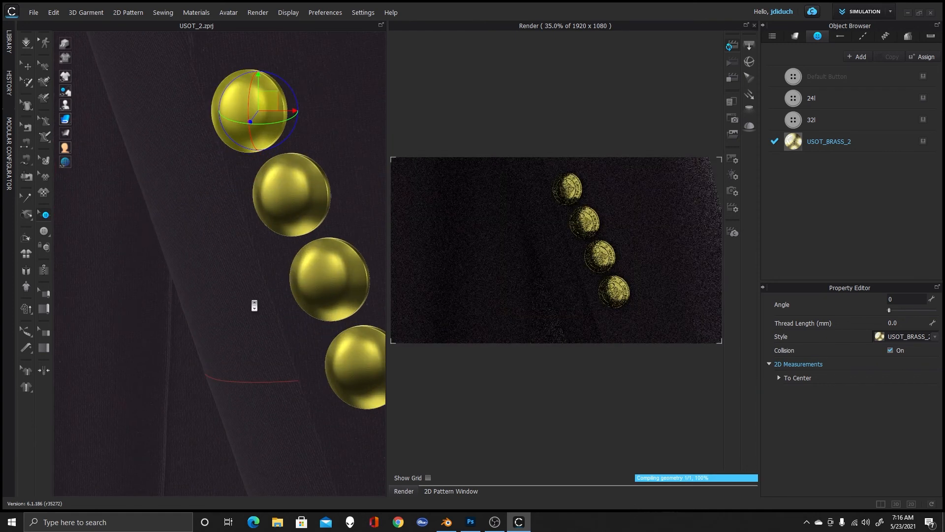
middle_drag(241, 287, 194, 289)
scroll(141, 313, up, 2)
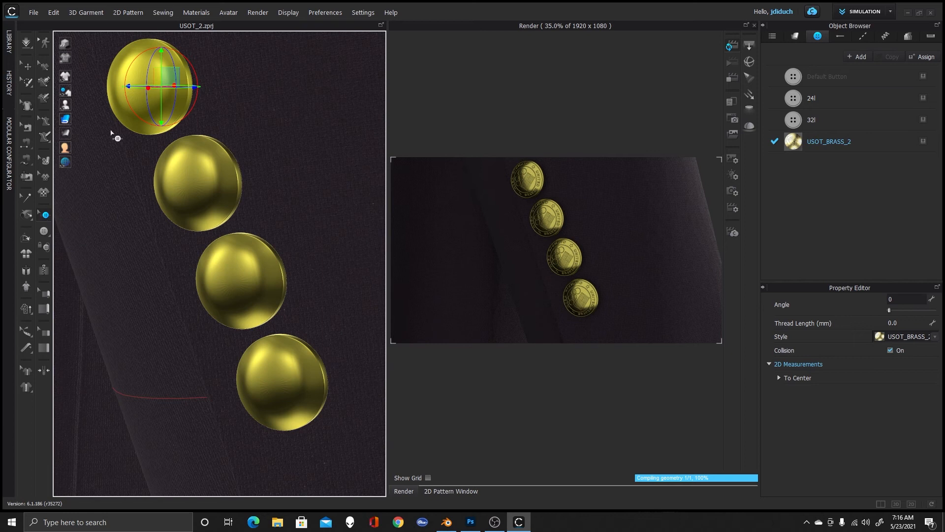
Rotate the uppermost cuff button to an angle of 174, updating the interactive render to check the logo's orientation
click(121, 108)
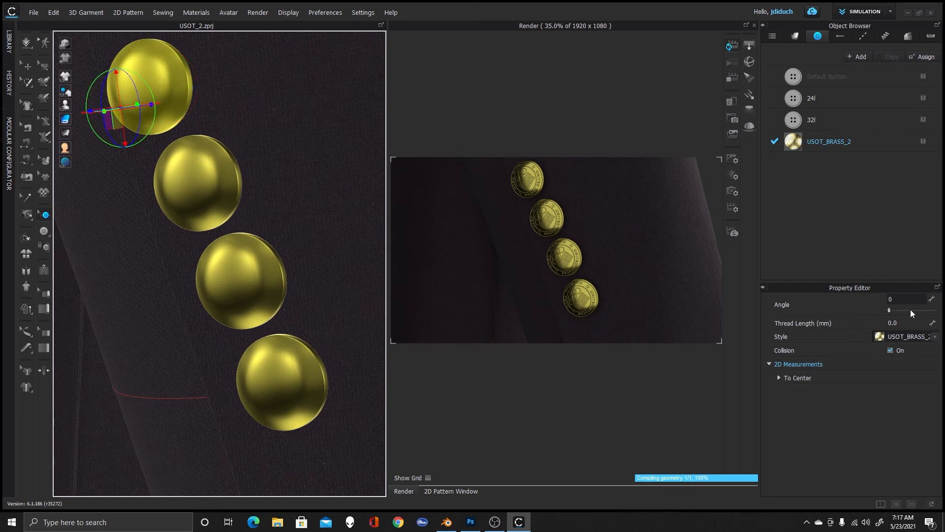
drag(889, 310, 897, 311)
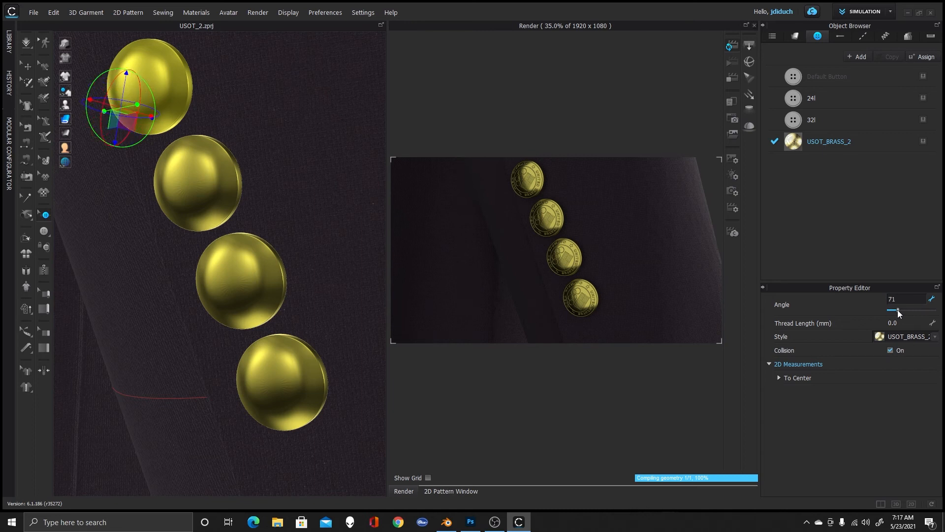
drag(897, 309, 903, 308)
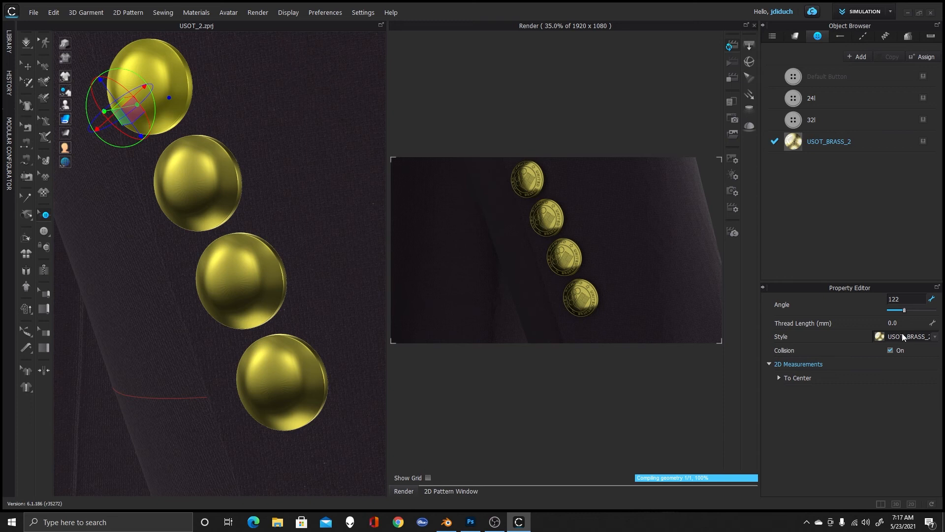
click(733, 46)
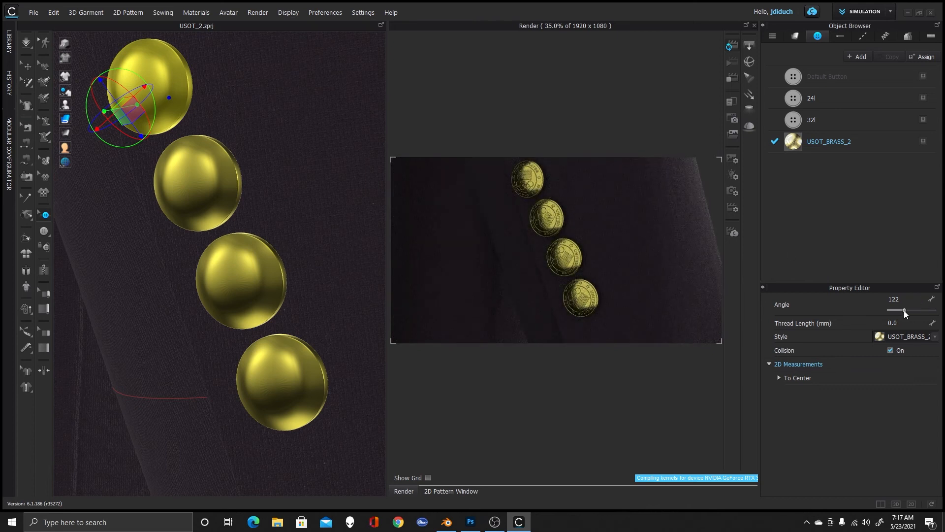
drag(905, 309, 911, 311)
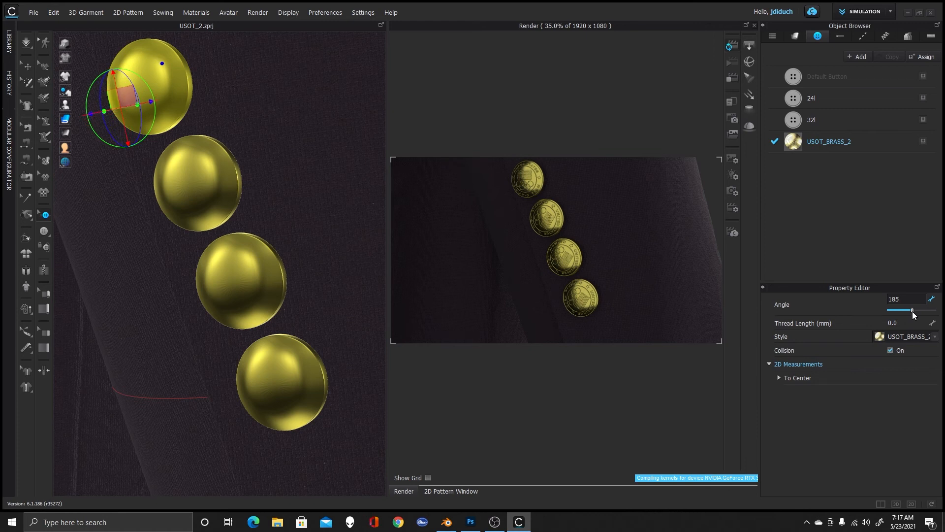
drag(912, 311, 911, 310)
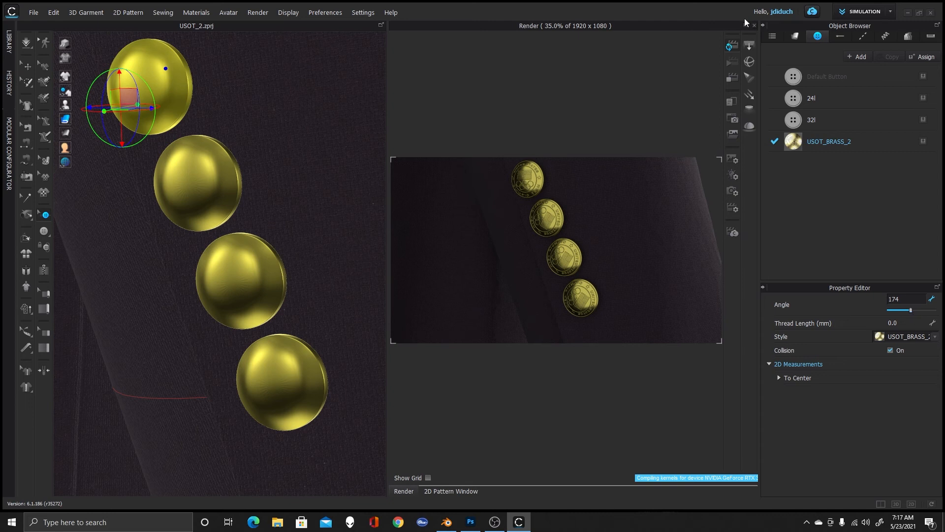
click(732, 48)
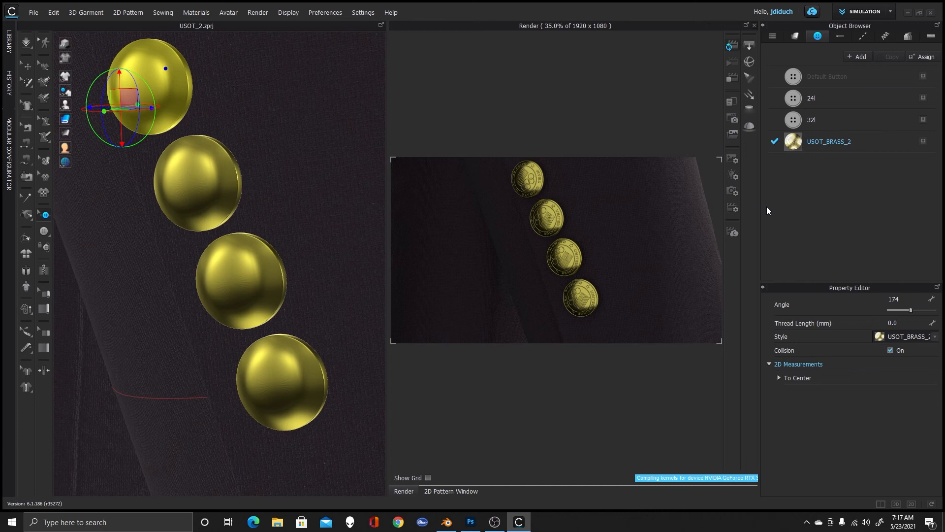
Set the angle of the second cuff button from the top to 181 and the third to 170
click(204, 165)
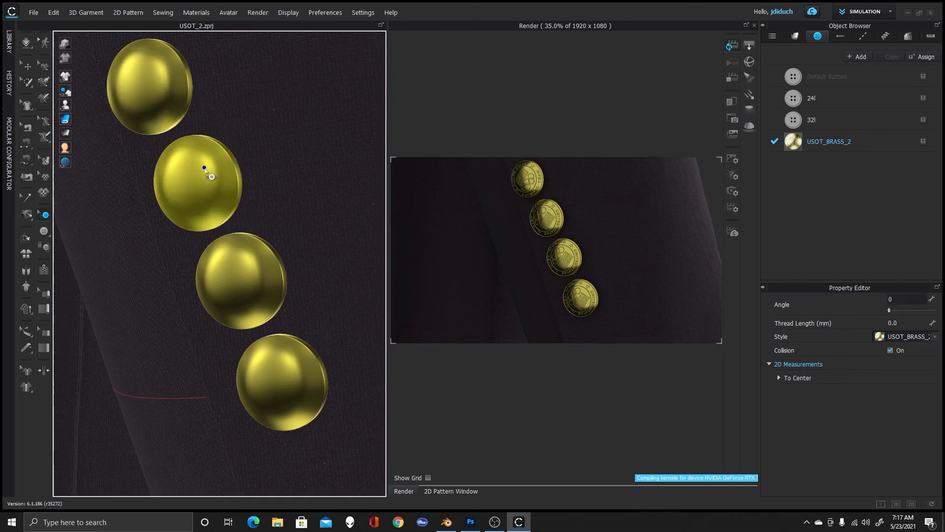
drag(890, 312, 912, 309)
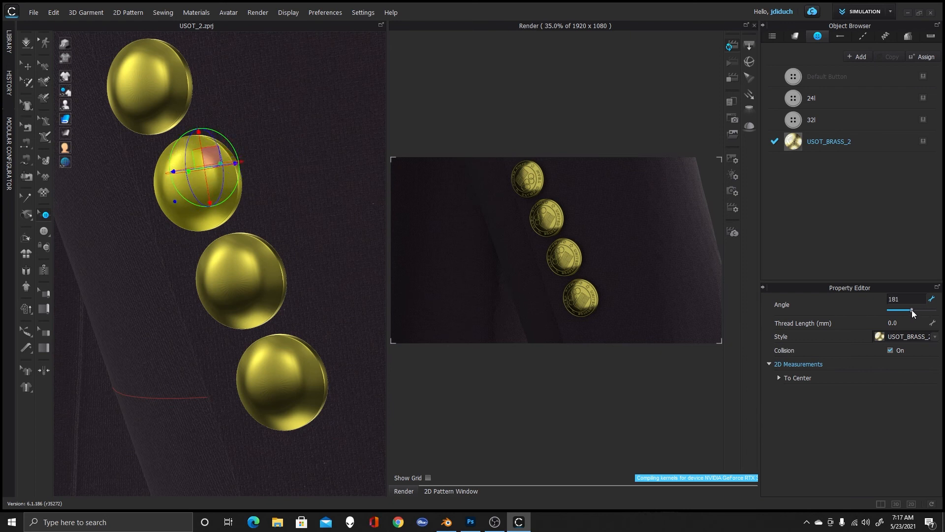
click(236, 283)
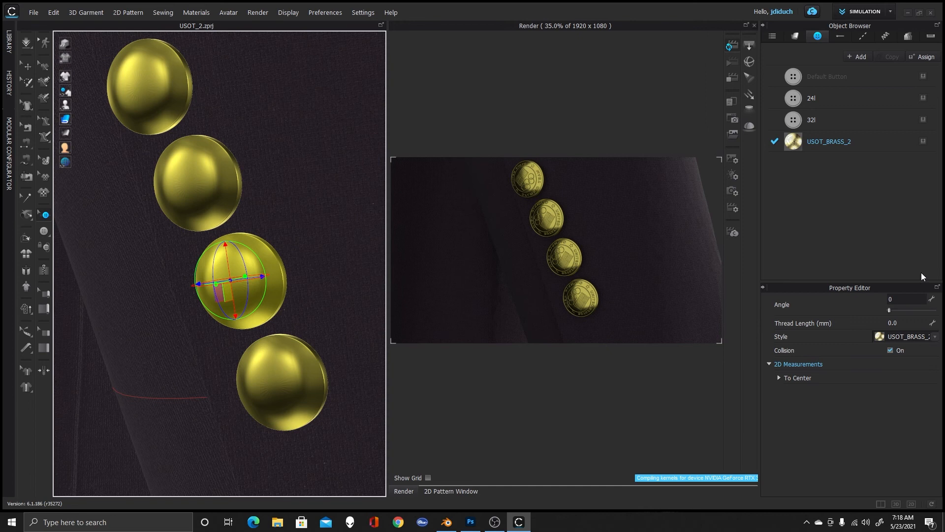
drag(890, 309, 911, 309)
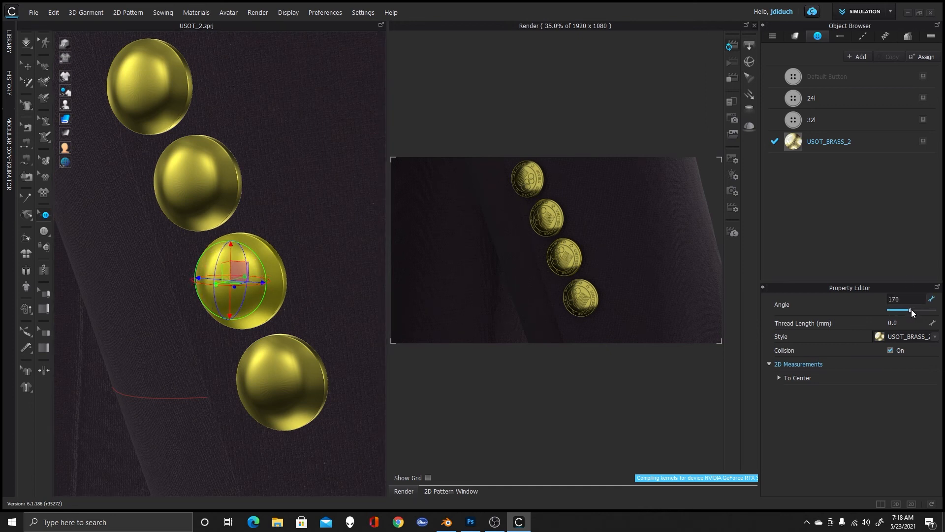
Try an angle of 185 on the lowest cuff button, update the interactive render, and adjust the angle to 181
click(268, 386)
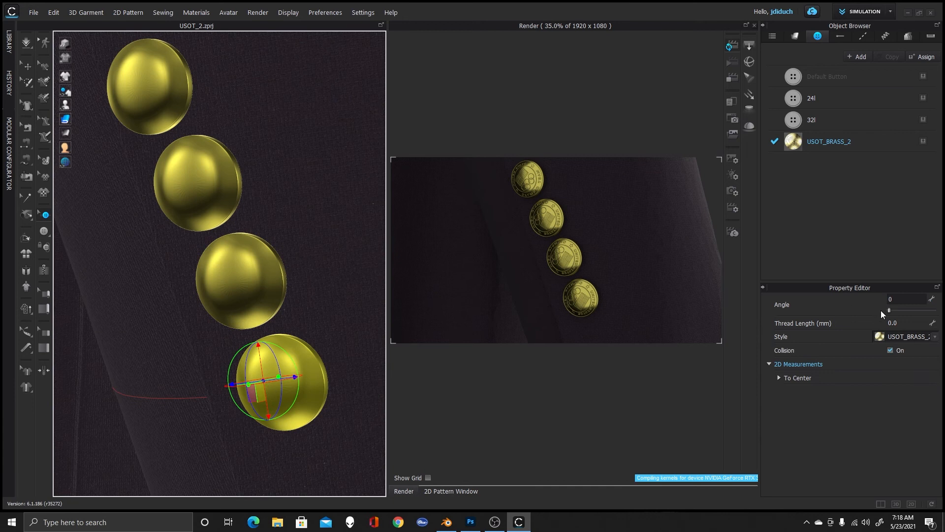
drag(890, 310, 909, 310)
double_click(908, 295)
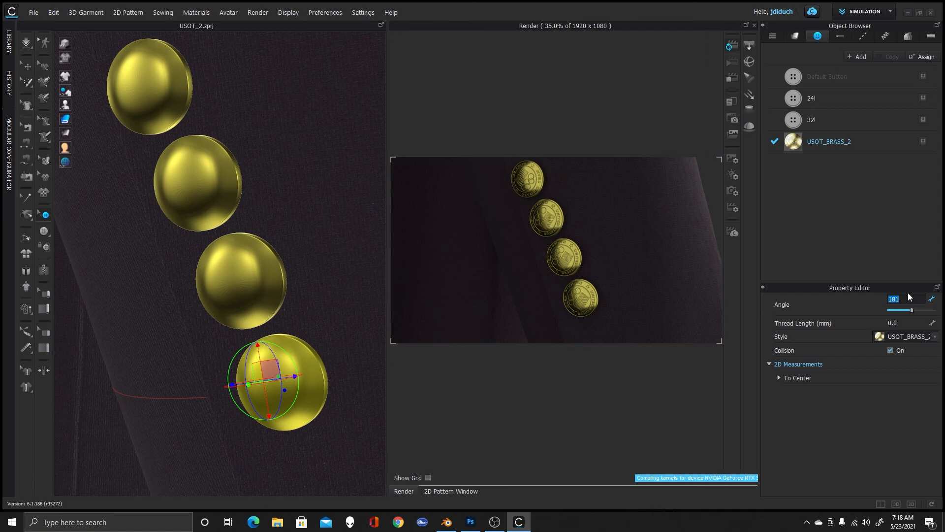
text(185)
key(Return)
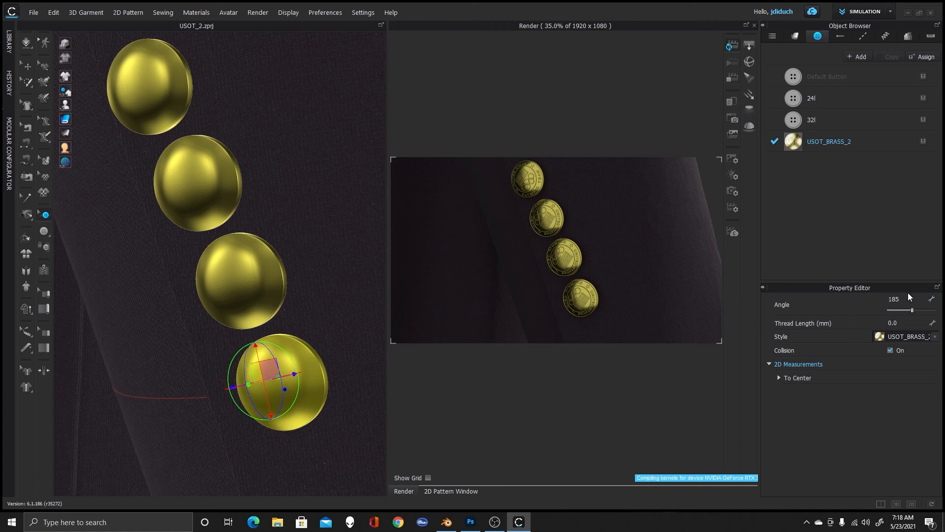
click(731, 47)
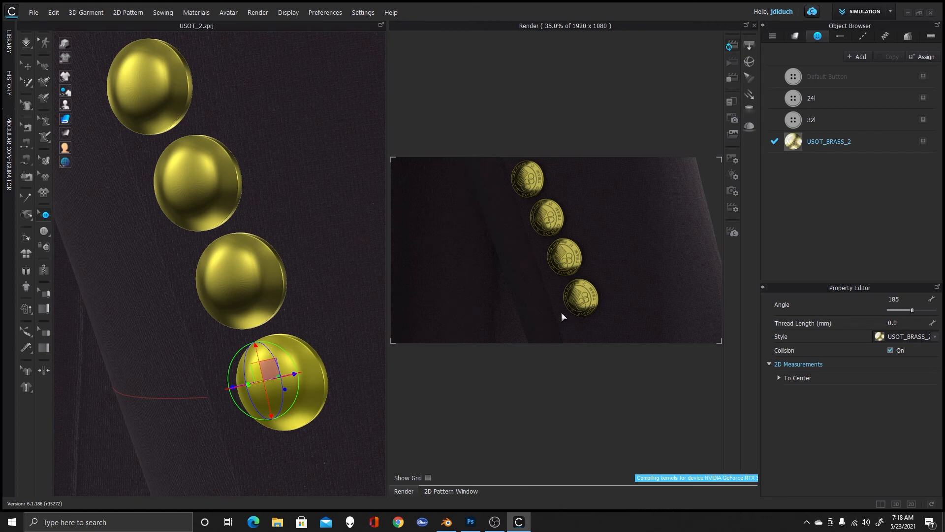
click(319, 400)
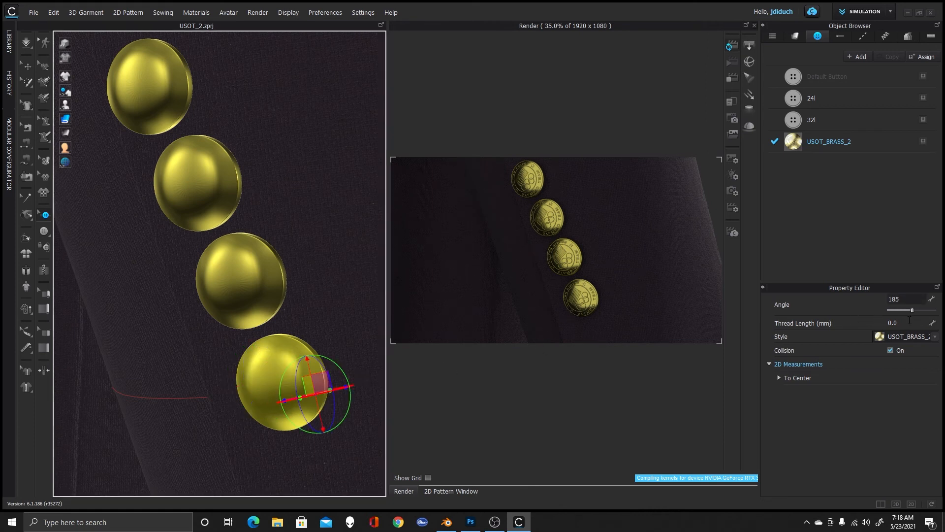
drag(911, 309, 911, 311)
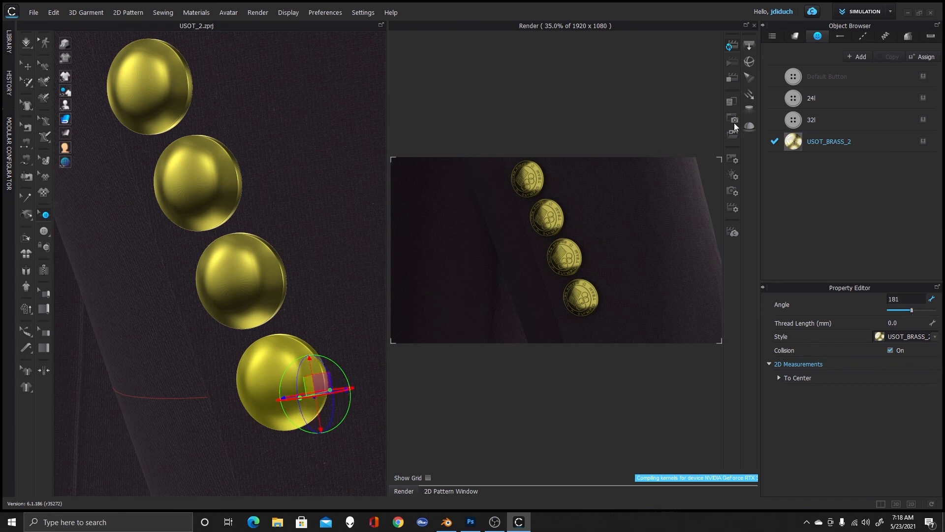
Restart the interactive render and frame it closely on the third cuff button from the top
click(733, 82)
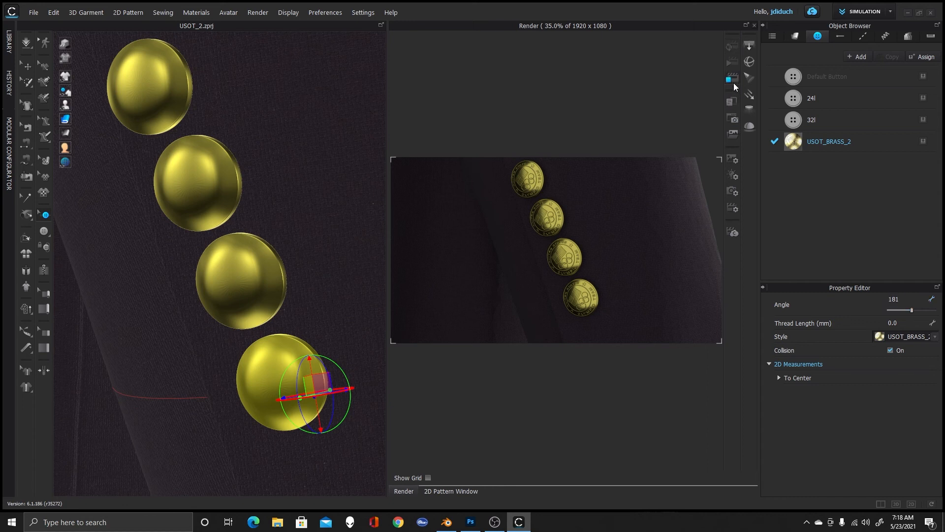
click(732, 47)
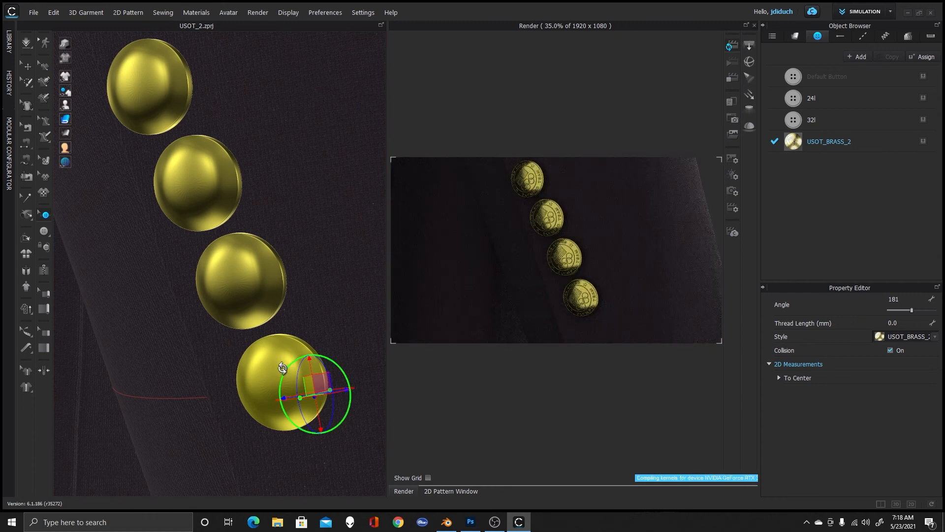
scroll(291, 377, up, 5)
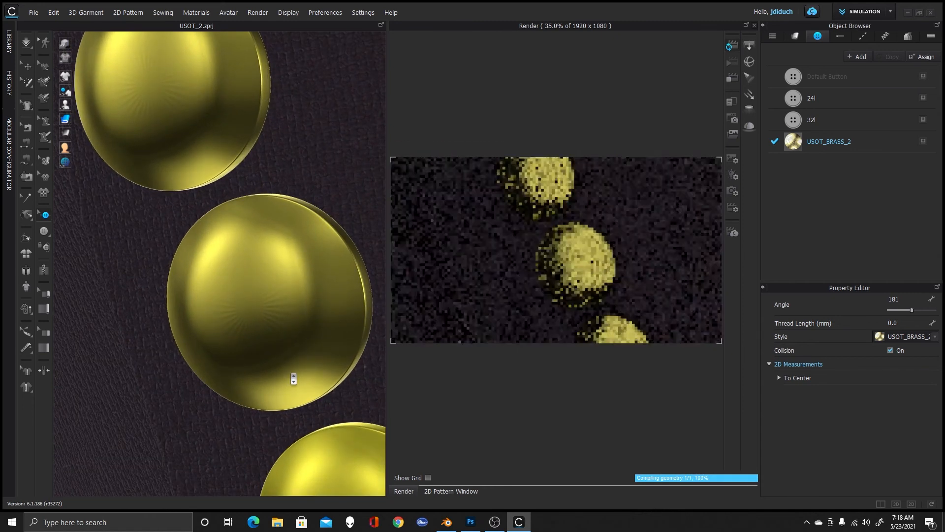
scroll(293, 379, up, 1)
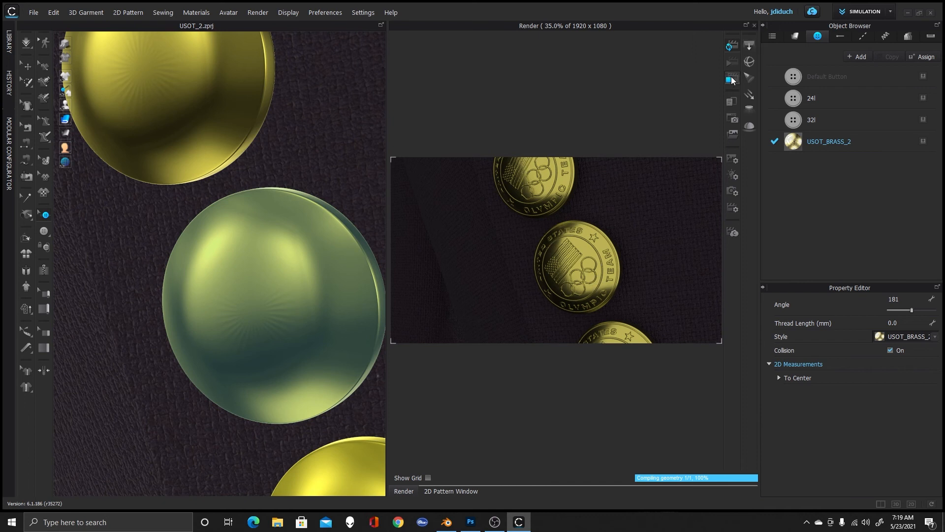
Open the properties of the USOT_BRASS_2 button style and switch its material to Substance
click(851, 146)
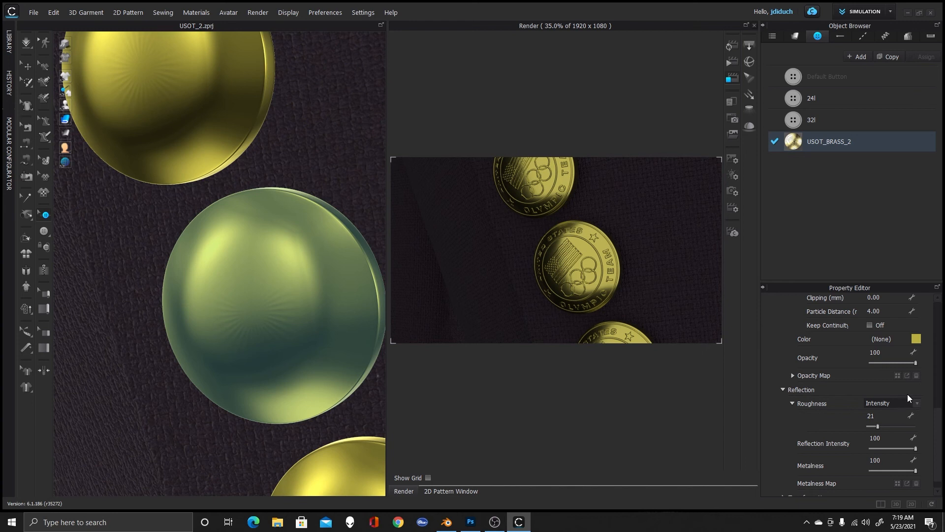
scroll(885, 424, down, 1)
scroll(889, 438, up, 10)
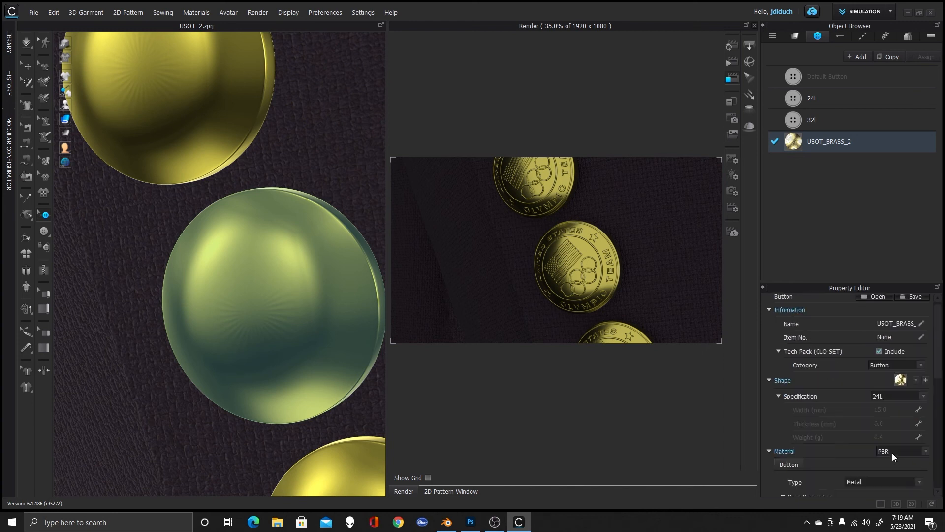
scroll(892, 453, down, 1)
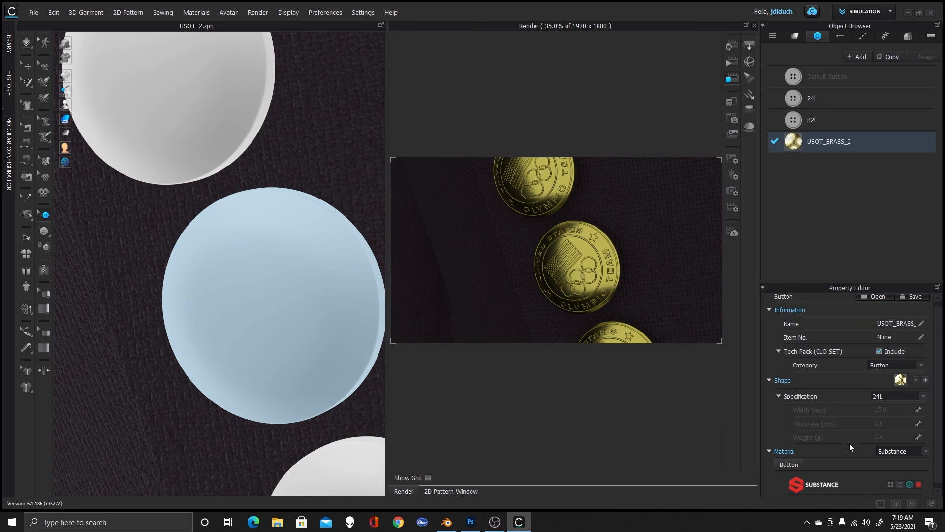
Try the PBR material with the Metal type on the USOT_BRASS_2 style
click(922, 453)
click(894, 460)
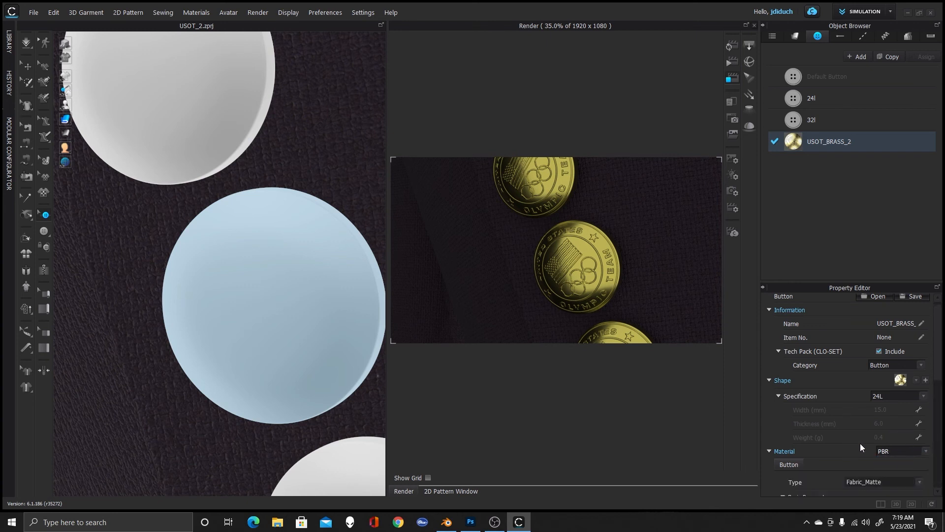
scroll(901, 413, down, 2)
click(920, 424)
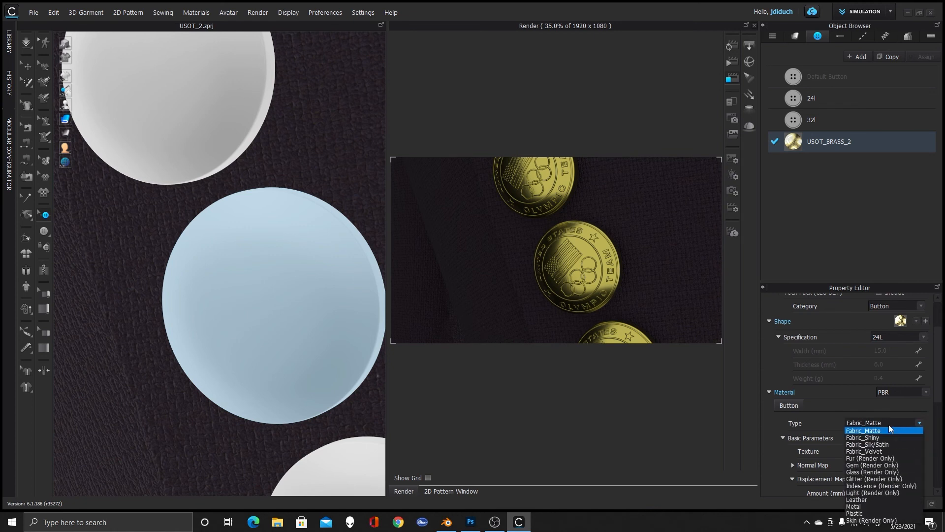
click(874, 506)
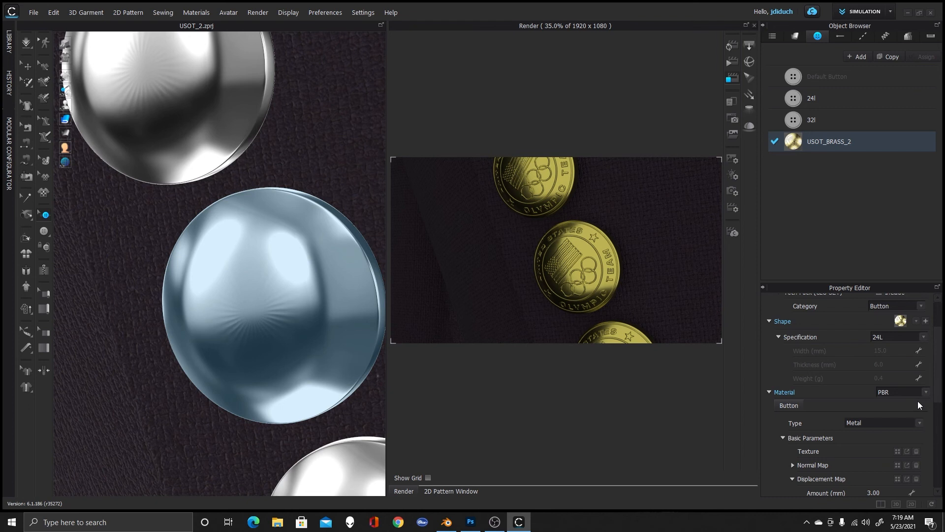
Set the button style's material to PBR and its type to Metal
scroll(903, 390, down, 1)
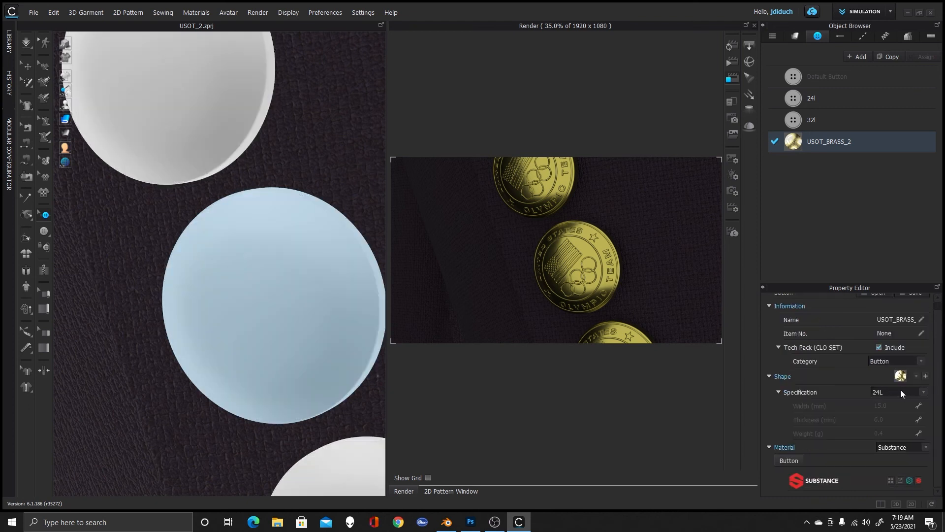
click(898, 447)
click(900, 455)
scroll(859, 428, down, 2)
click(887, 416)
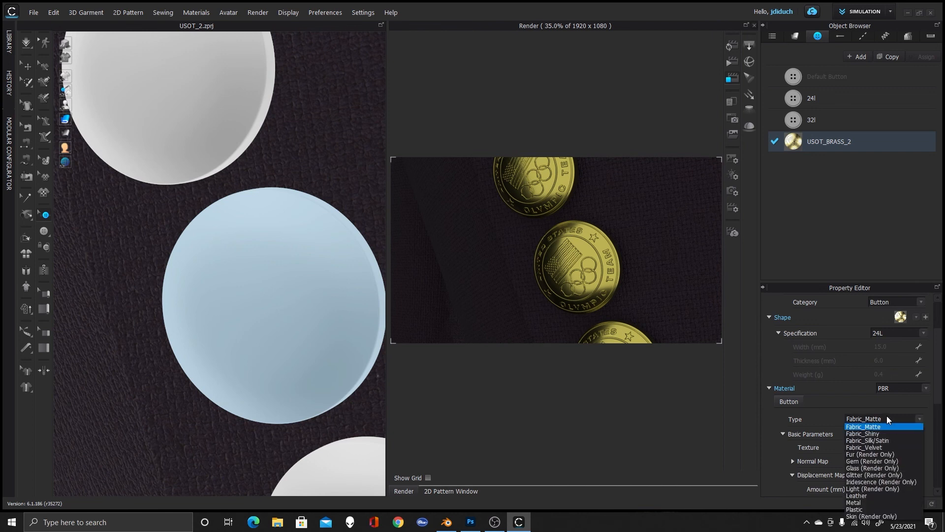
click(859, 502)
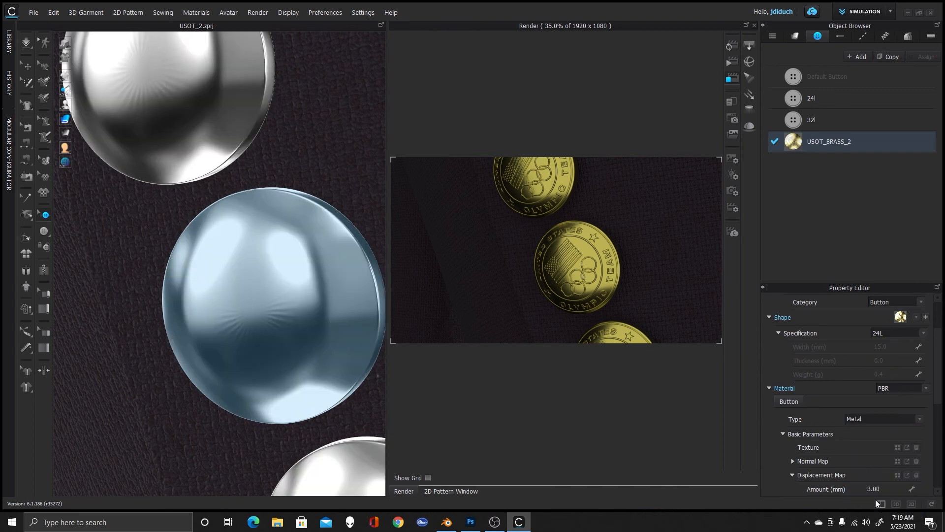
Color the metal with the Lemon Fizz palette yellow, darkened to a muted gold shade
scroll(864, 442, down, 3)
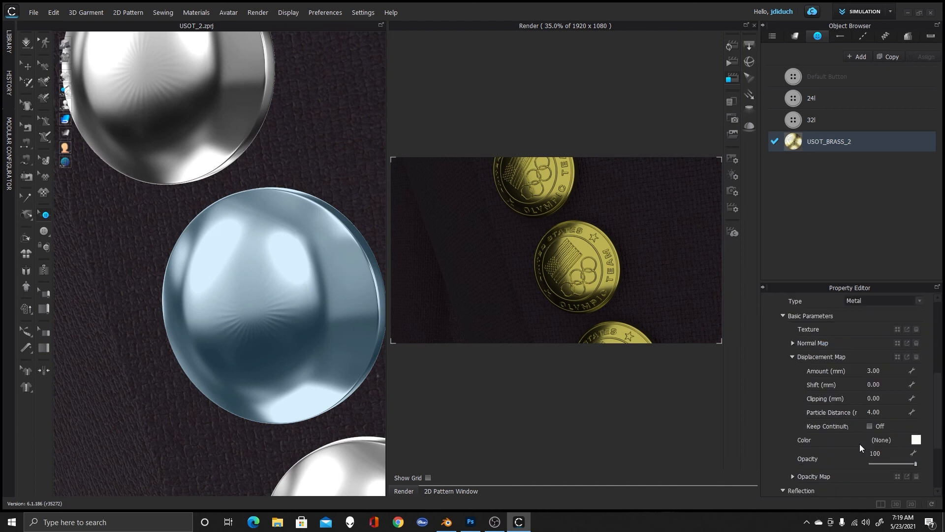
click(917, 442)
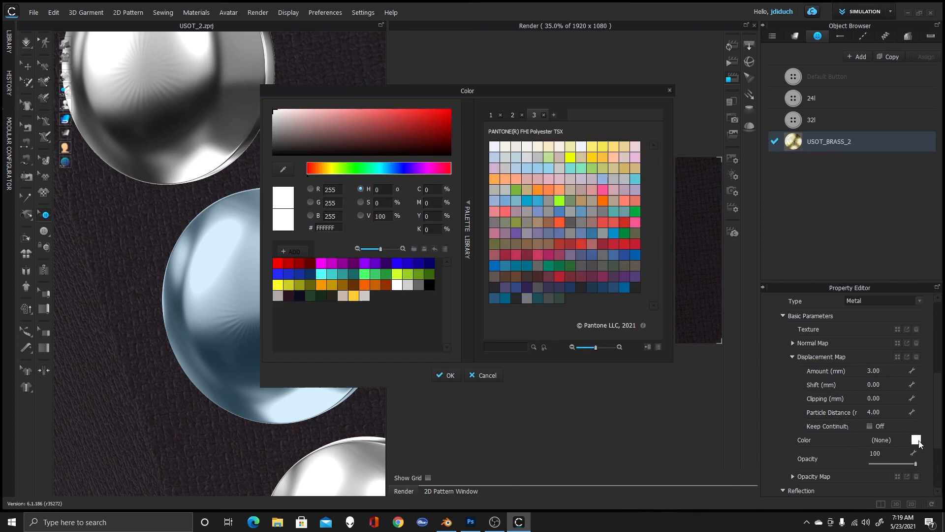
click(601, 146)
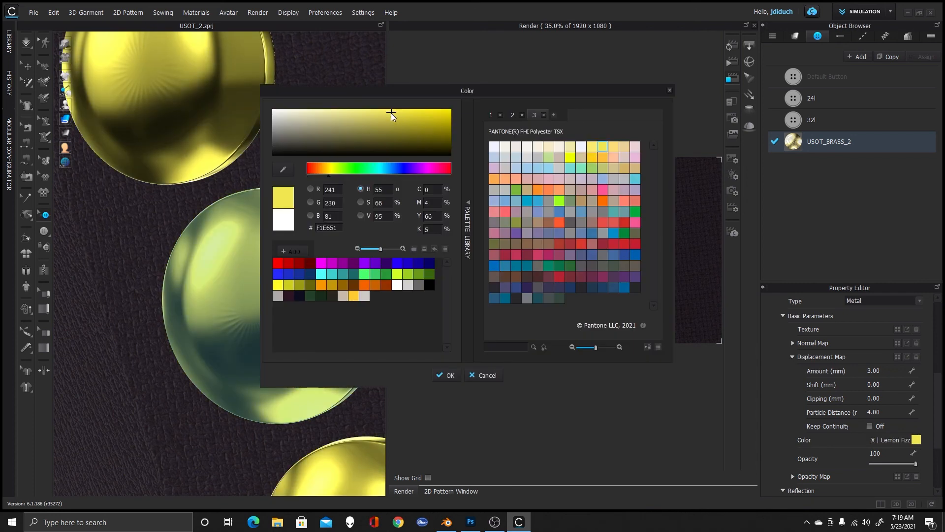
click(390, 123)
click(443, 374)
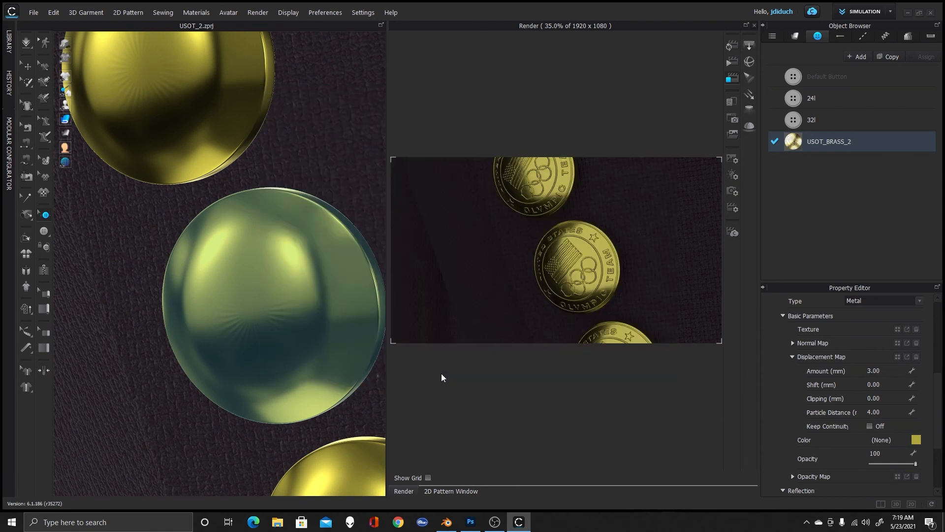
Load USOT_UV_DISP.jpg as the button's displacement map and set its amount to 0.35 mm
click(899, 356)
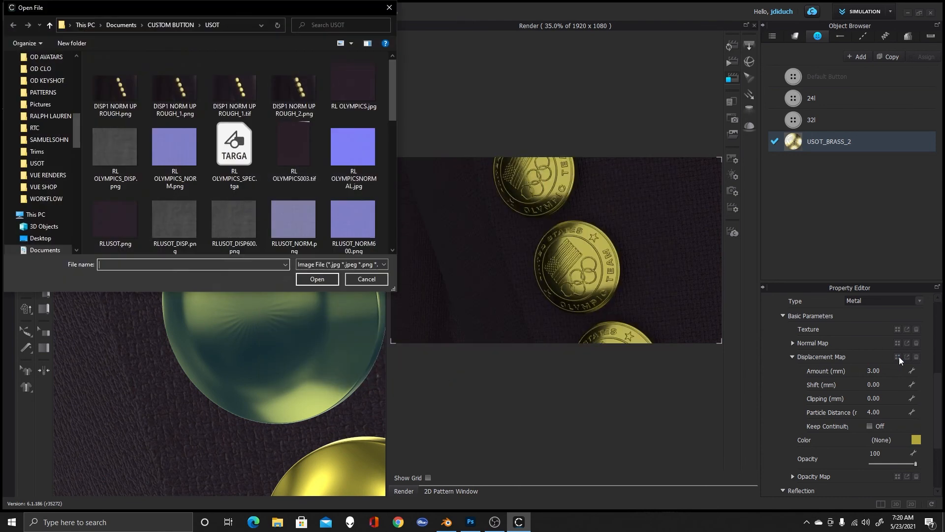
scroll(207, 216, down, 5)
click(115, 222)
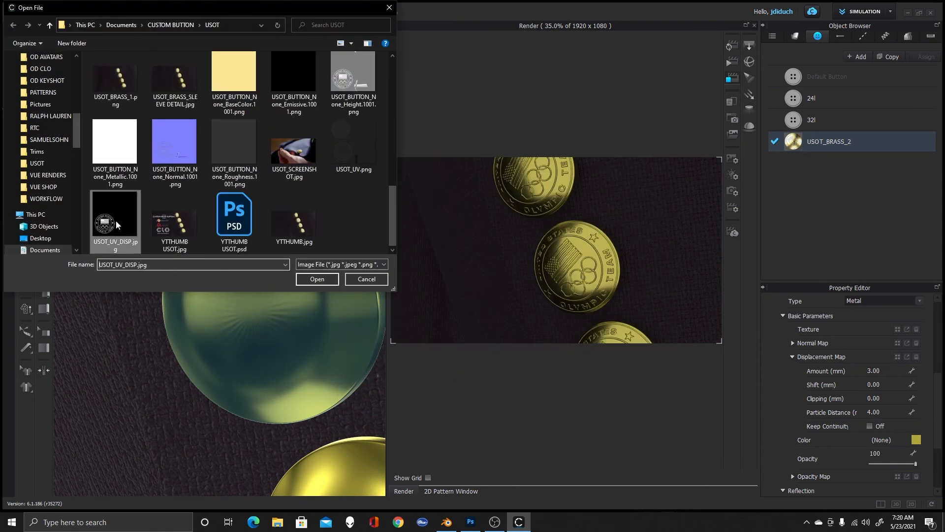
click(306, 281)
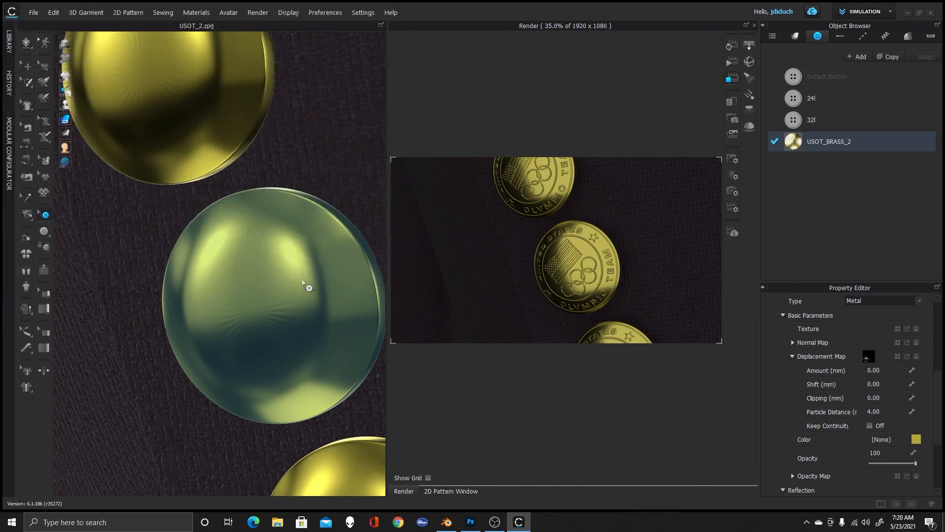
click(882, 371)
text(.35)
key(Return)
Set the button's roughness intensity to 25 and start the interactive render
click(937, 344)
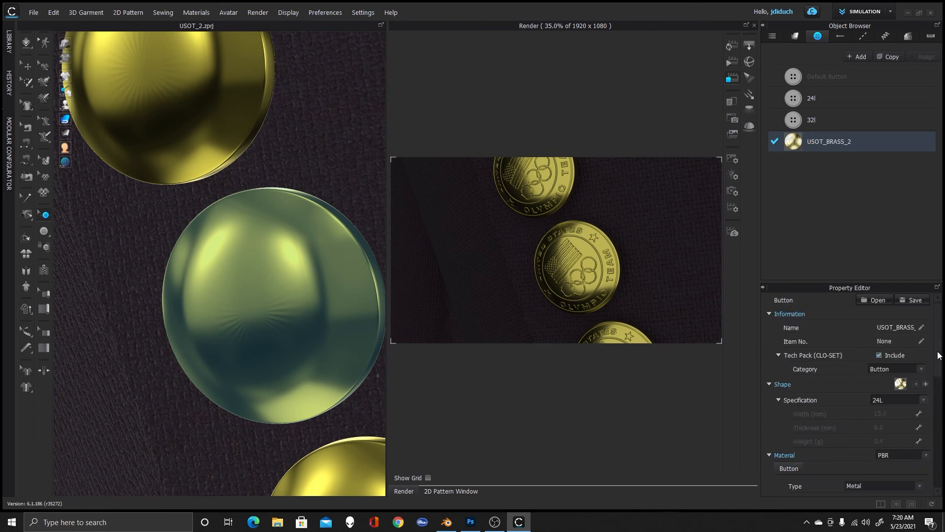
scroll(941, 389, down, 5)
drag(942, 434, 941, 476)
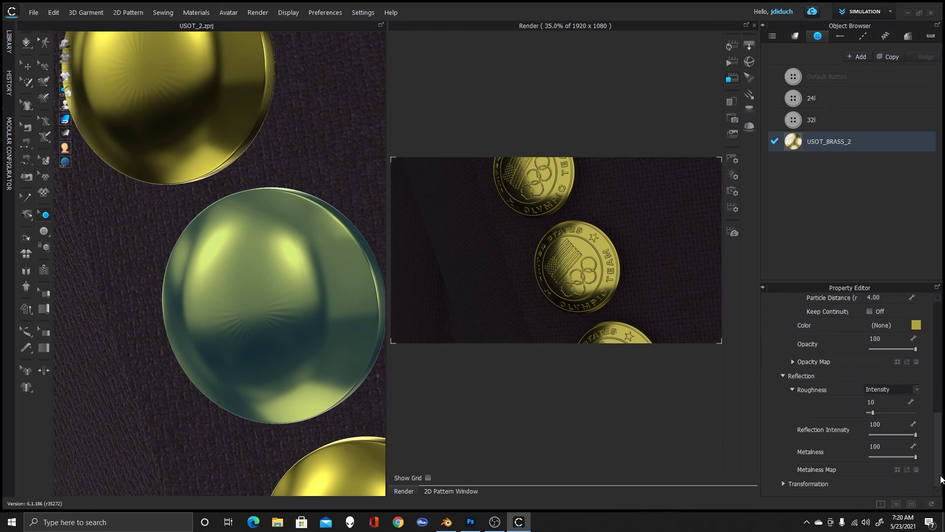
click(879, 402)
text(25)
key(Return)
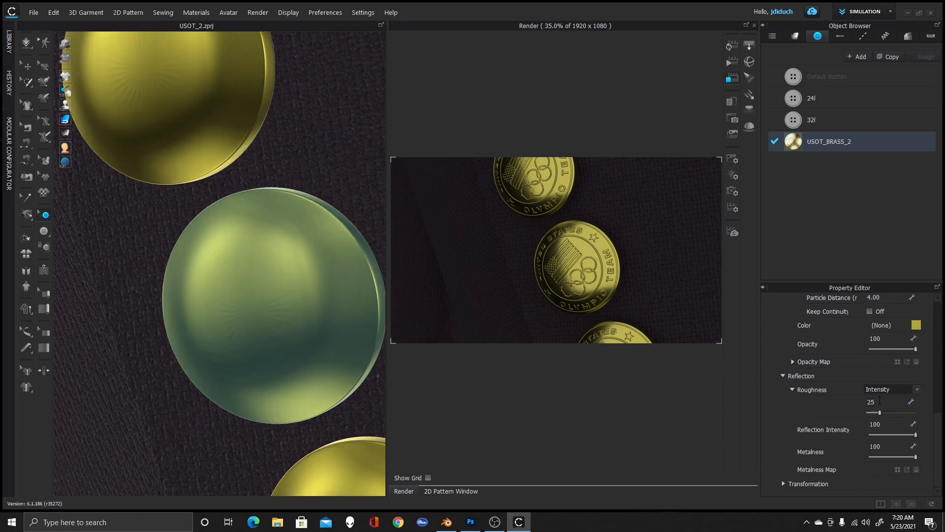
click(732, 45)
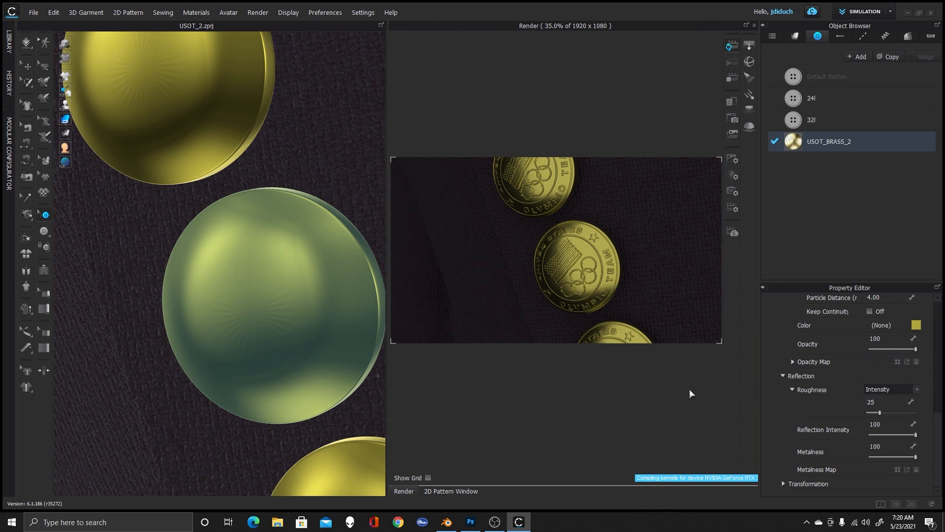
Try a displacement amount of 0.25 mm and update the interactive render
drag(944, 422, 941, 382)
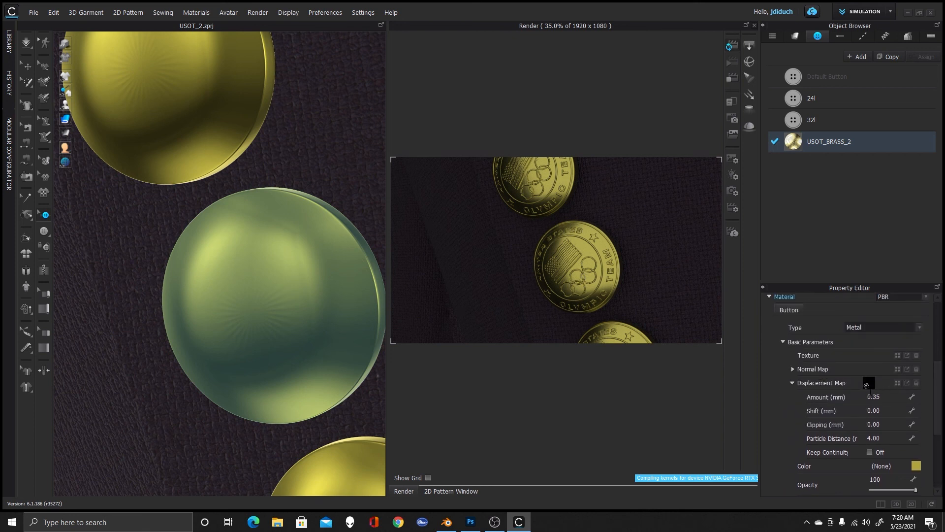
click(889, 397)
text(0.25)
key(Return)
click(732, 46)
Set the displacement amount to 0.1 mm and render the buttons interactively again
click(895, 397)
text(0.1)
key(Return)
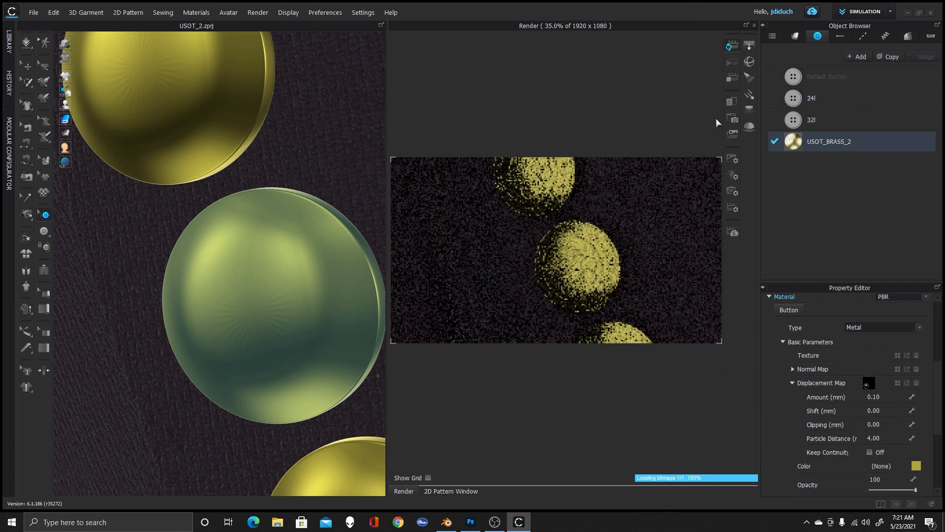
click(733, 48)
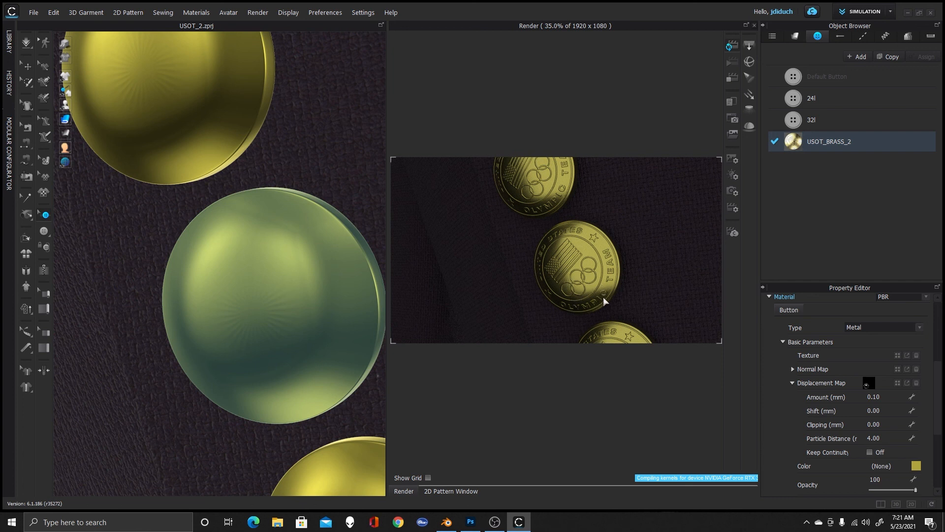
Examine the logo relief in the render, then reframe the view on all four cuff buttons
scroll(605, 301, up, 1)
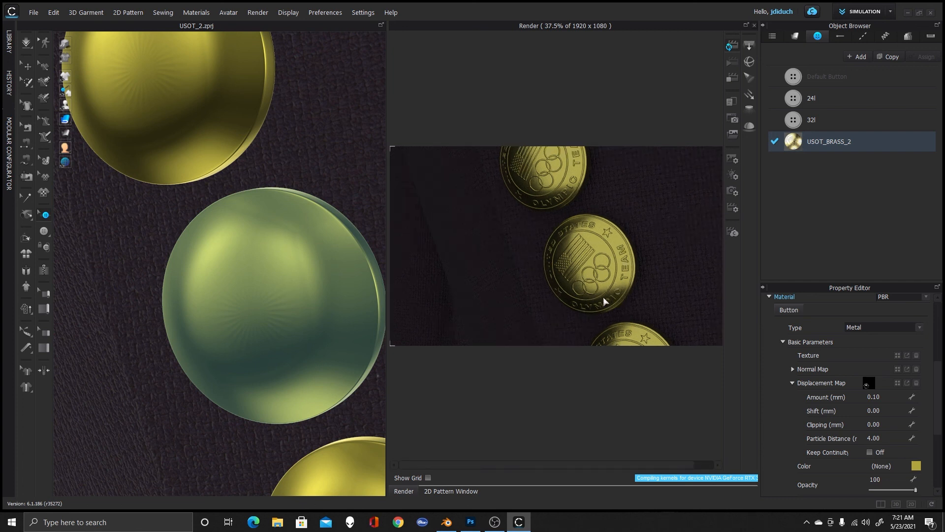
scroll(605, 301, down, 3)
scroll(605, 301, up, 1)
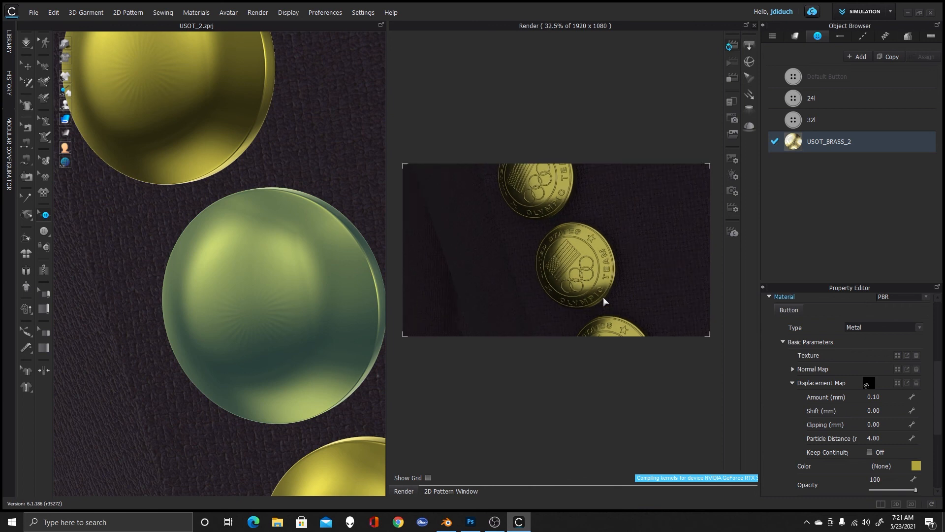
scroll(267, 286, down, 3)
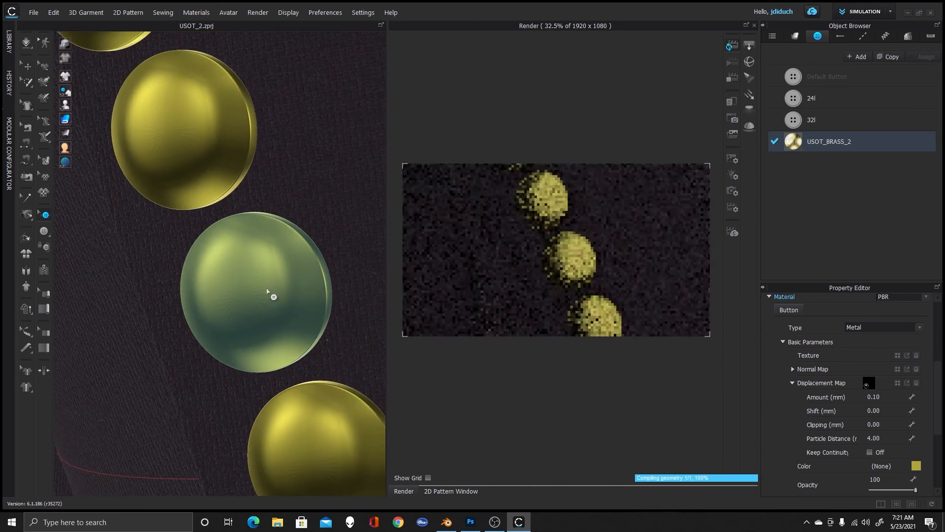
scroll(266, 291, down, 3)
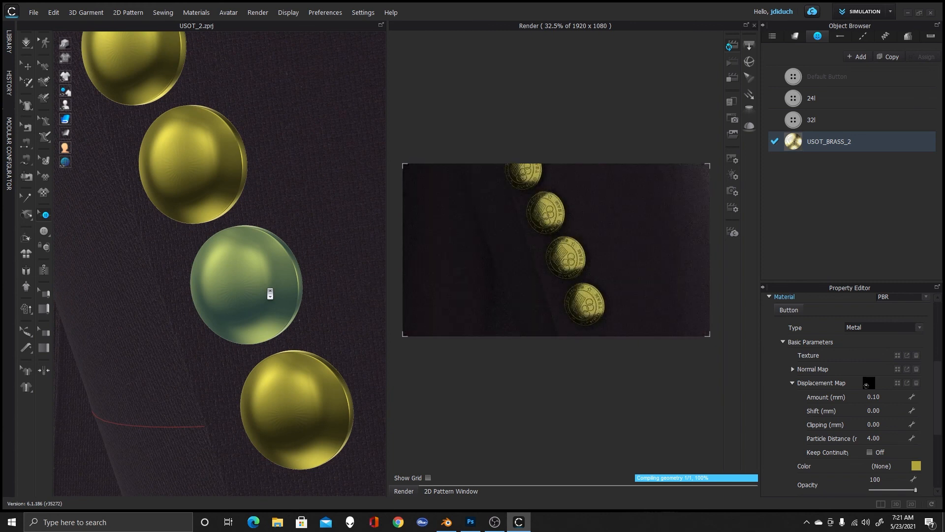
scroll(263, 294, down, 2)
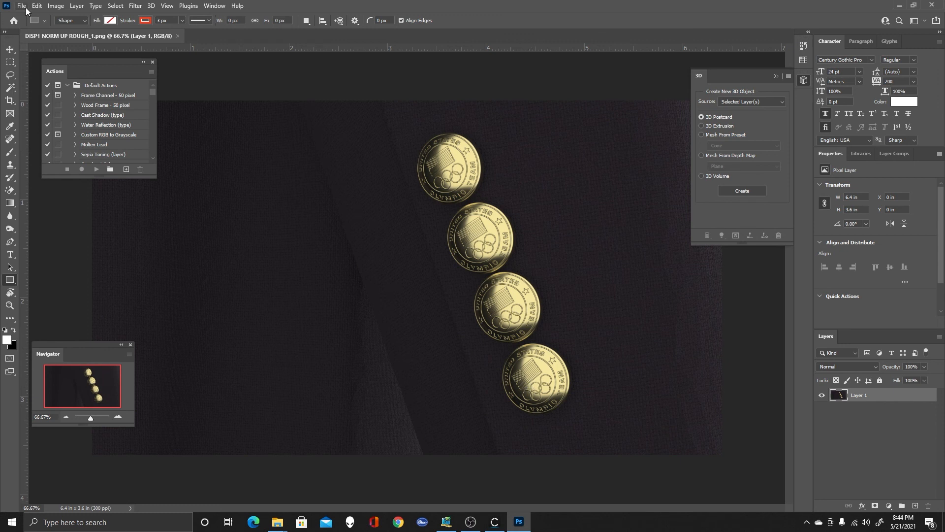
In Photoshop, start a Field Blur on DISP1 NORM UP ROUGH_1.png and place its pin on the uppermost button with 0 px blur
click(137, 6)
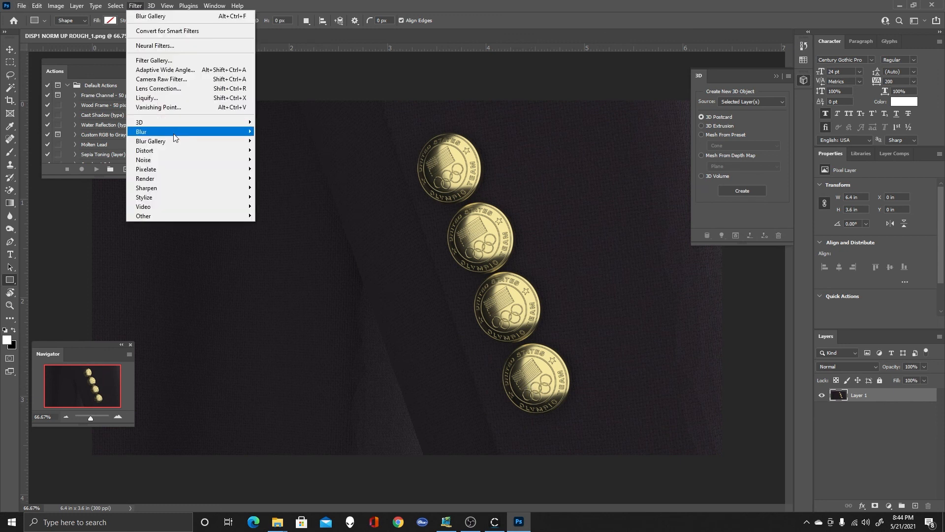
mouse_move(174, 140)
click(276, 141)
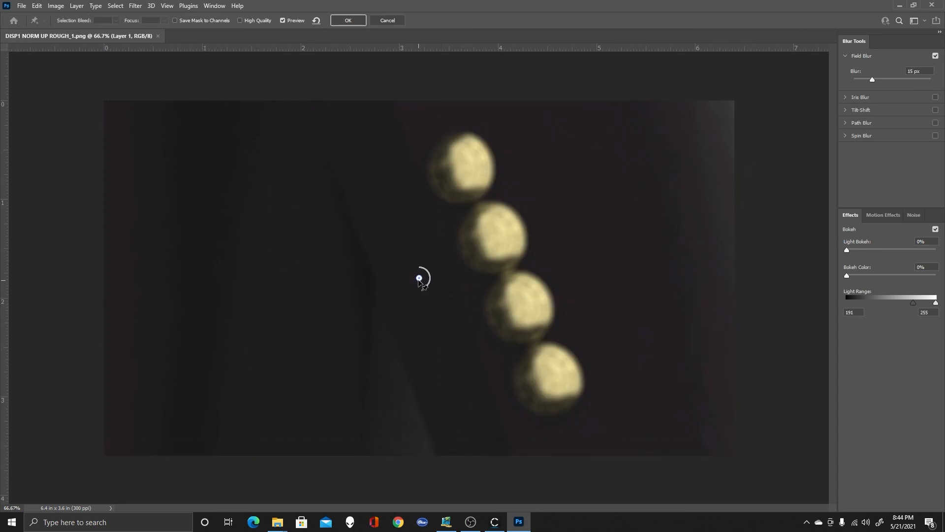
drag(418, 277, 462, 166)
mouse_move(468, 175)
mouse_down()
mouse_move(443, 169)
mouse_move(476, 175)
mouse_move(467, 158)
mouse_up()
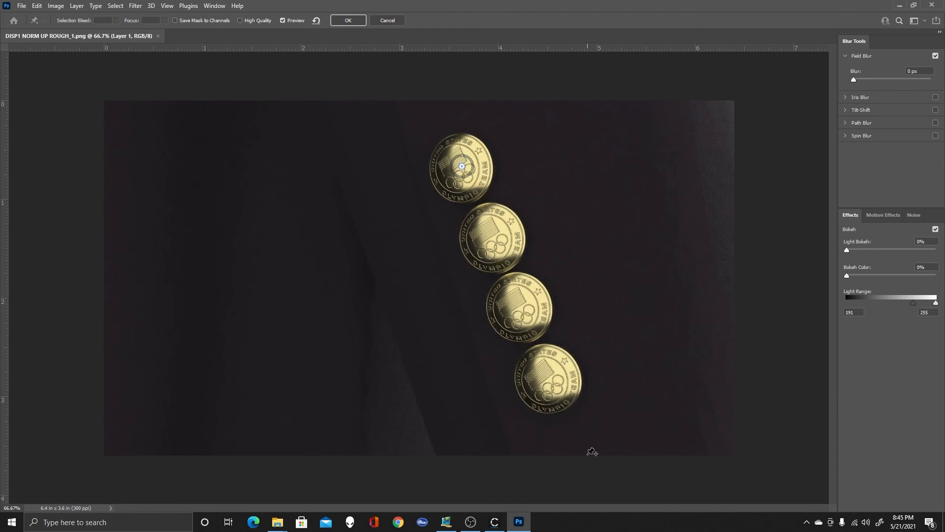
Place Field Blur pins on the three lower buttons and reduce their blur to about 1 px so the logos stay sharp
click(545, 386)
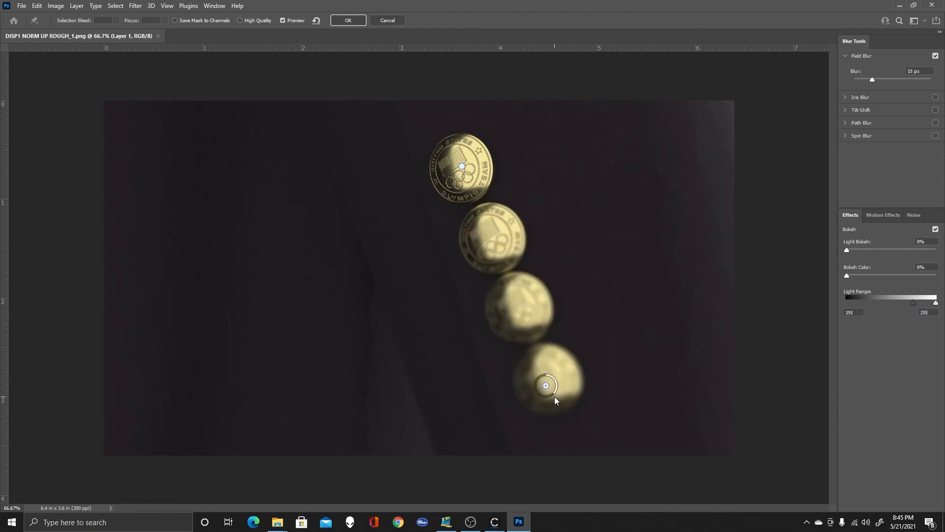
drag(554, 394, 546, 373)
click(511, 309)
mouse_move(522, 309)
mouse_down()
mouse_move(518, 318)
mouse_move(513, 303)
mouse_up()
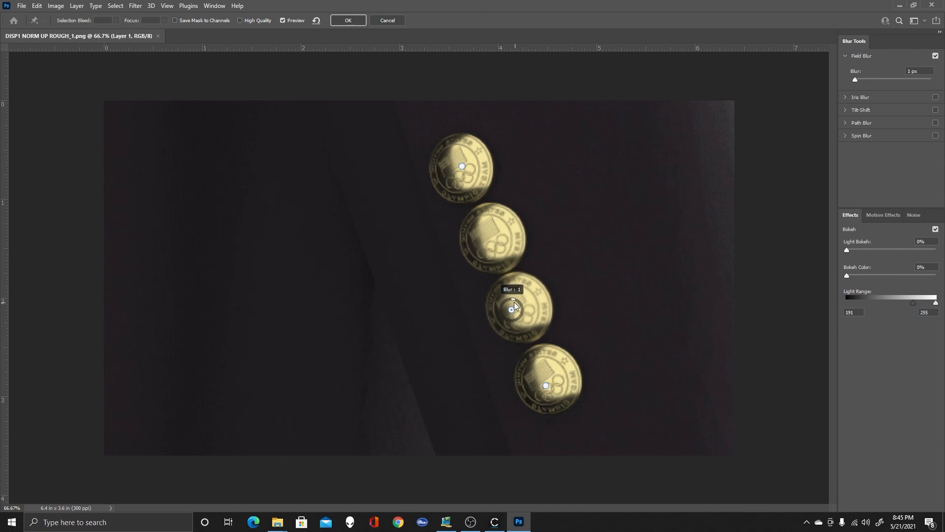
click(492, 240)
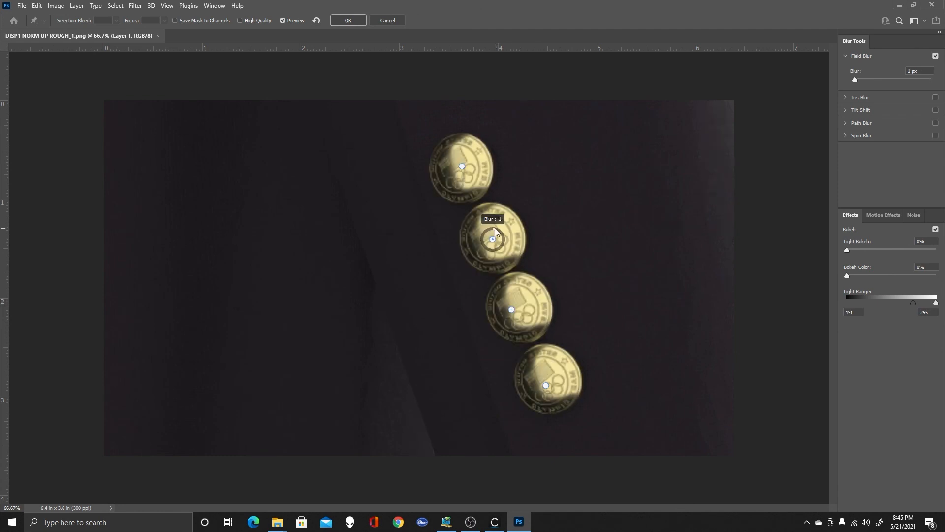
Place blur pins on the dark fabric on both sides of the buttons, with 134 px blur on the right and 312 px on the left
click(708, 215)
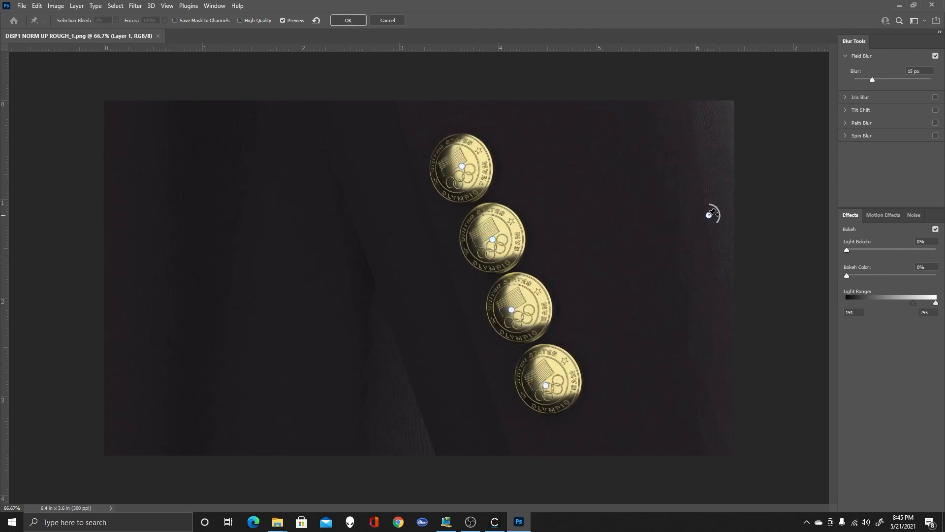
drag(717, 224, 692, 211)
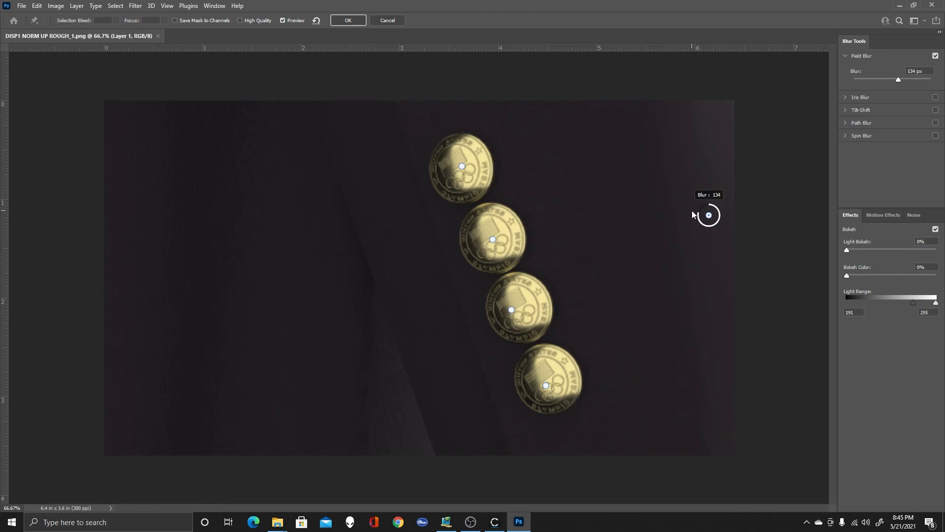
click(235, 255)
mouse_move(239, 254)
mouse_down()
mouse_move(224, 256)
mouse_move(231, 248)
mouse_up()
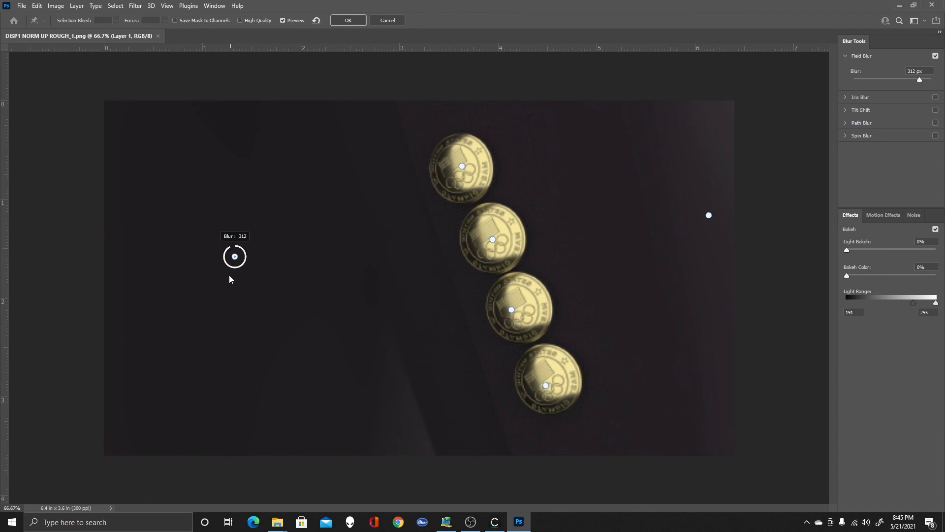